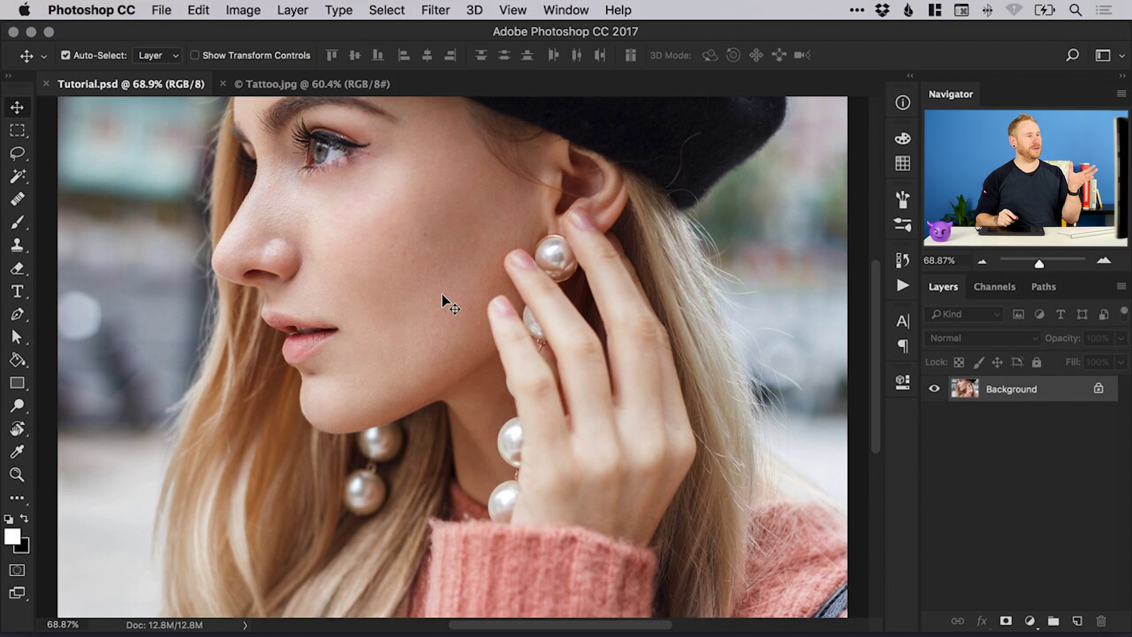
- Switch to the Tattoo.jpg document showing the colourful wing artwork
click(301, 85)
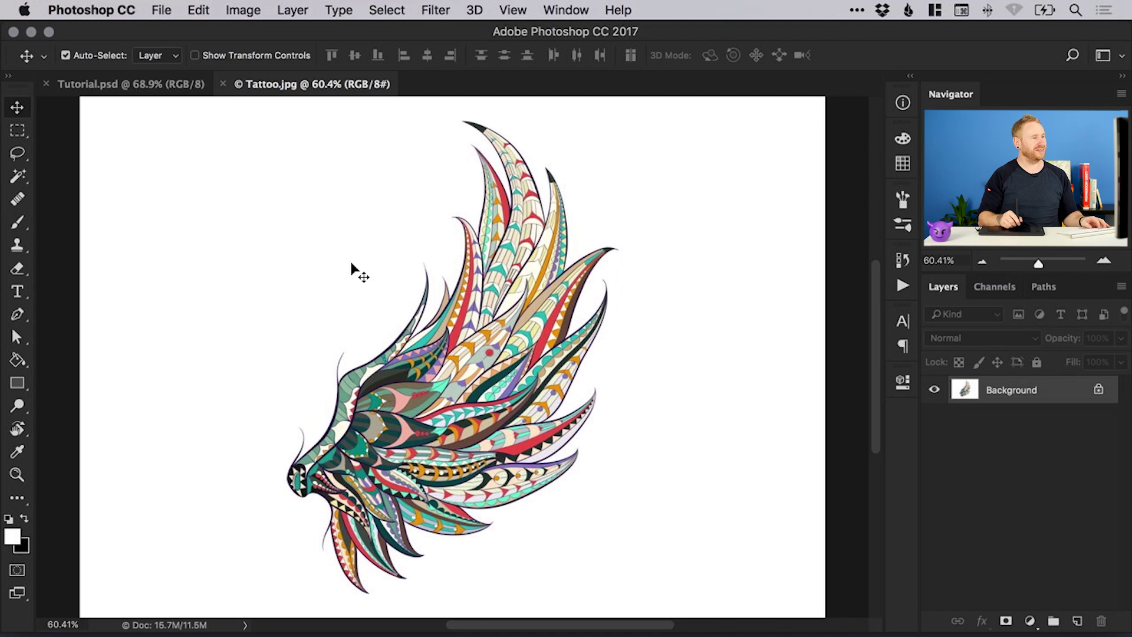
- Copy the entire wing artwork and paste it into Tutorial.psd as a new layer
click(386, 10)
click(387, 31)
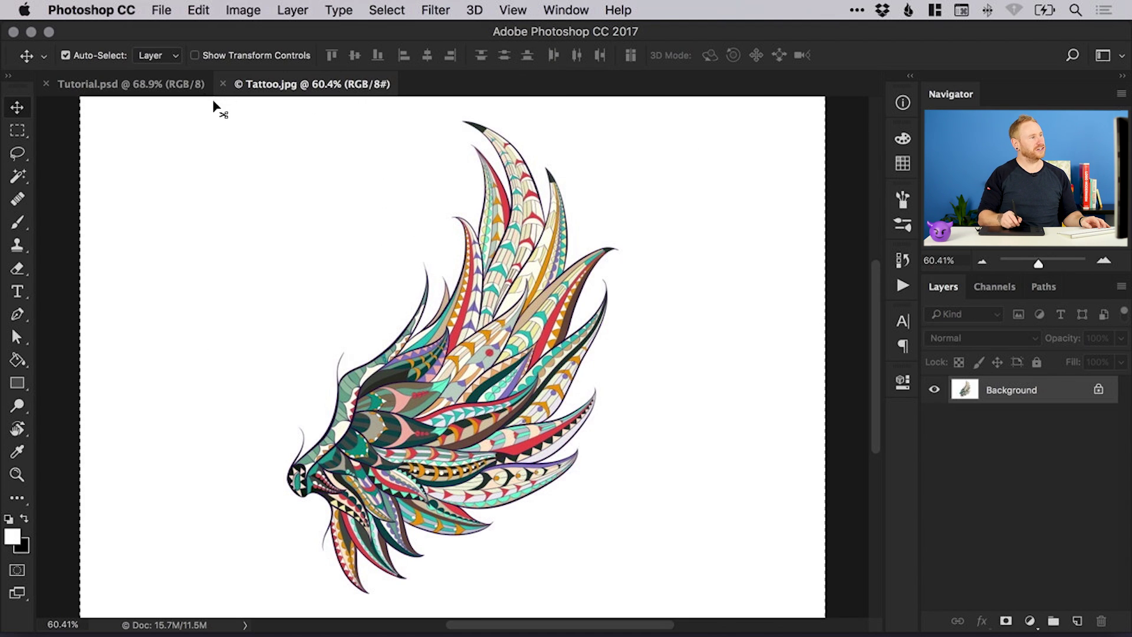
click(198, 10)
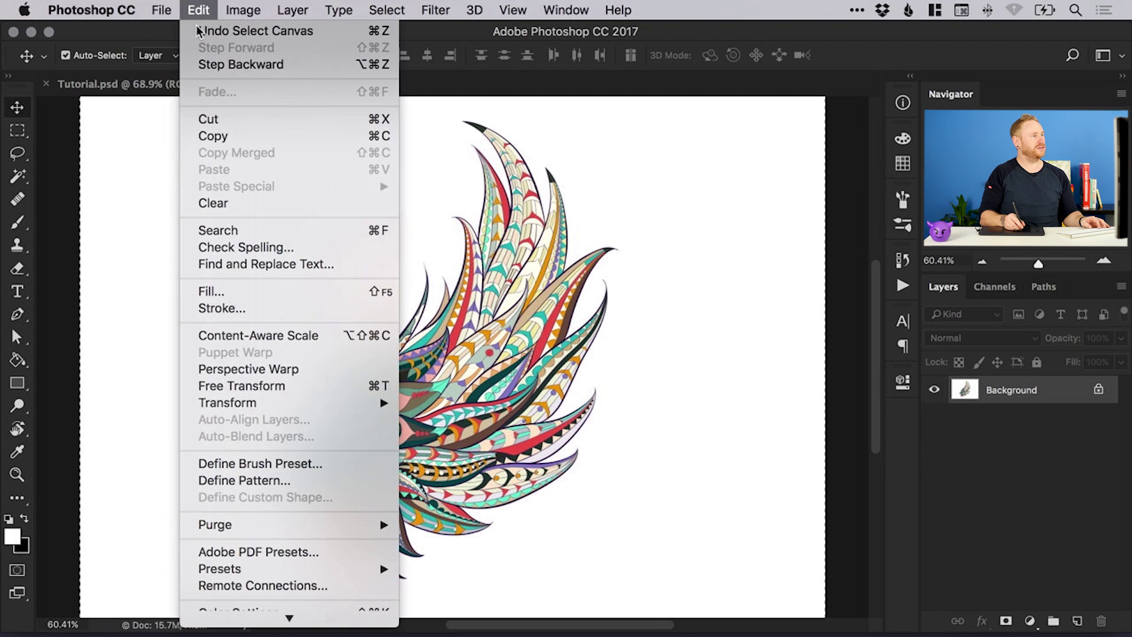
click(201, 136)
click(174, 85)
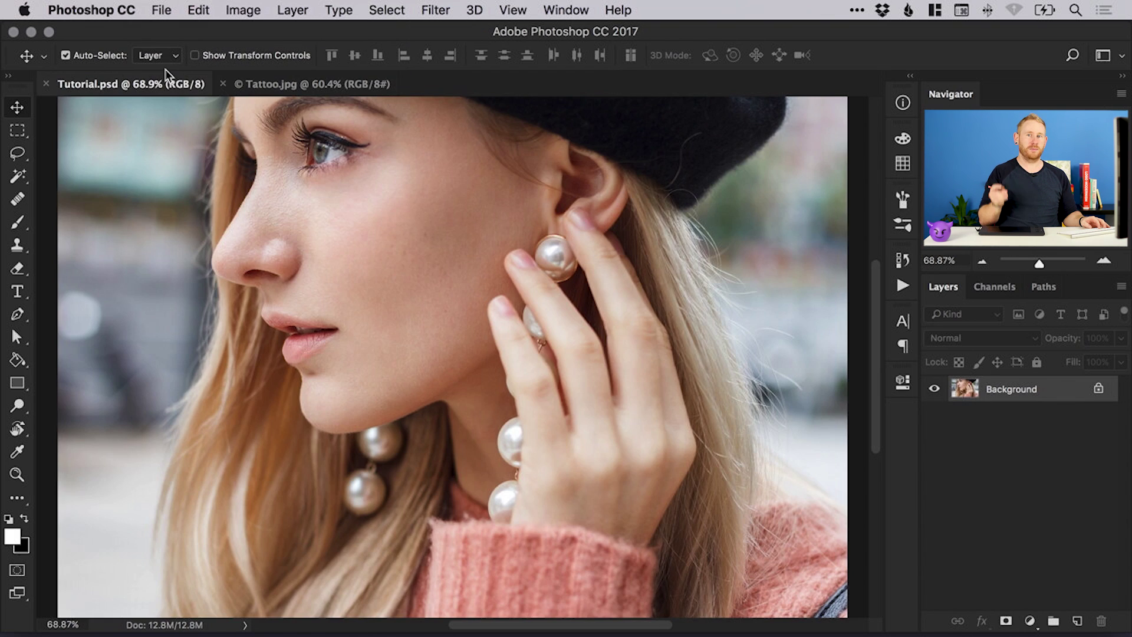
click(198, 10)
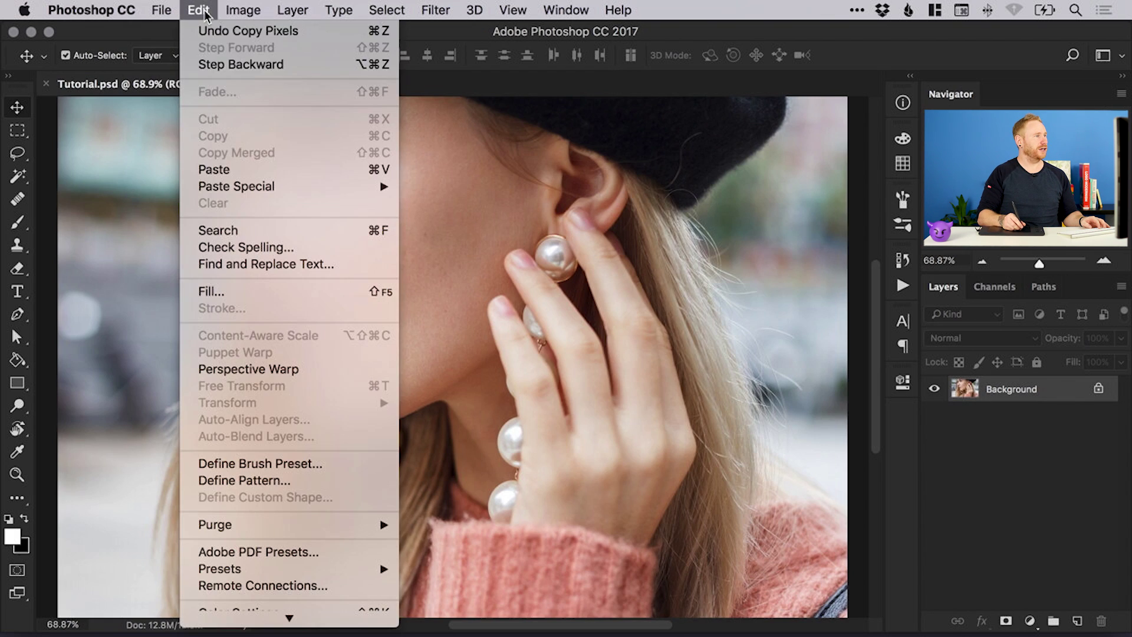
click(230, 170)
- Scale the pasted wing layer down to about 87% with Free Transform
key(super+minus)
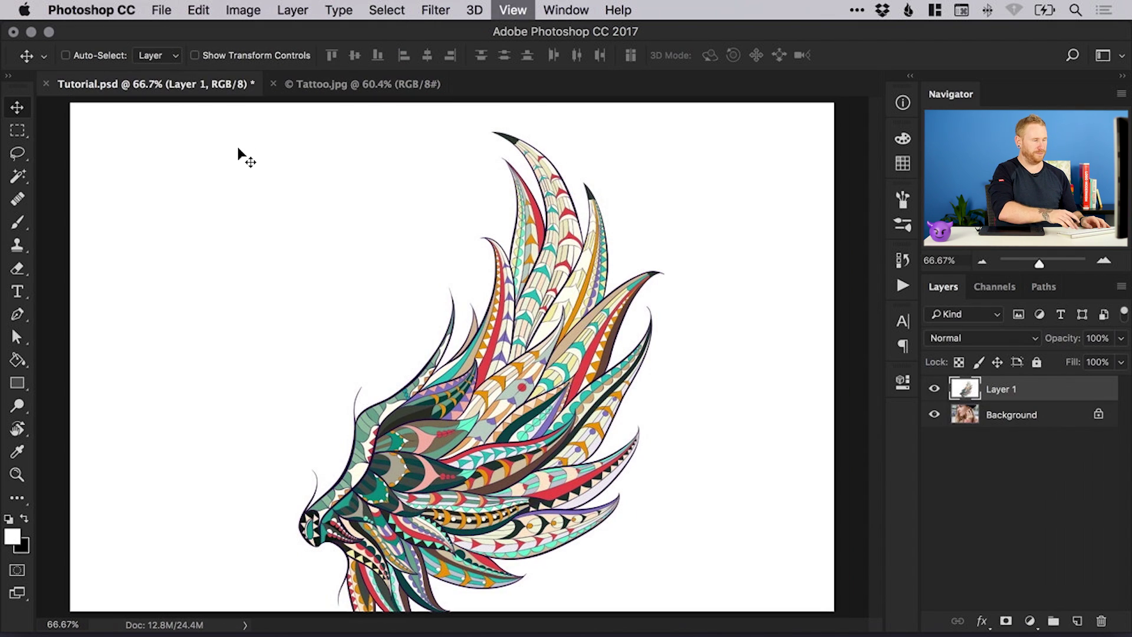
key(super+minus)
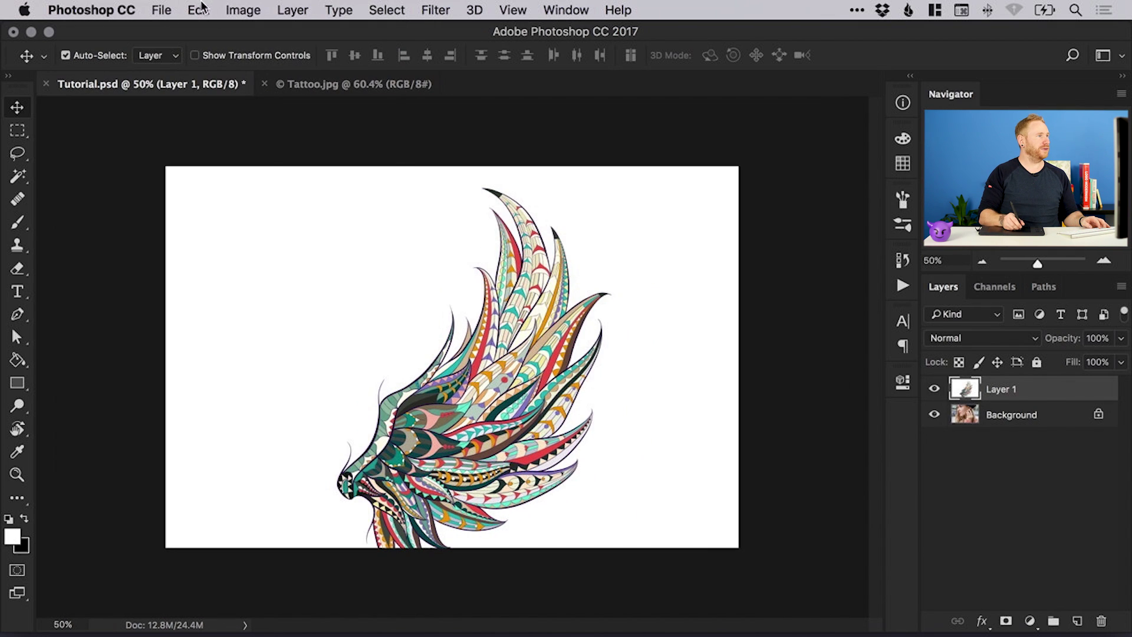
click(199, 9)
click(243, 387)
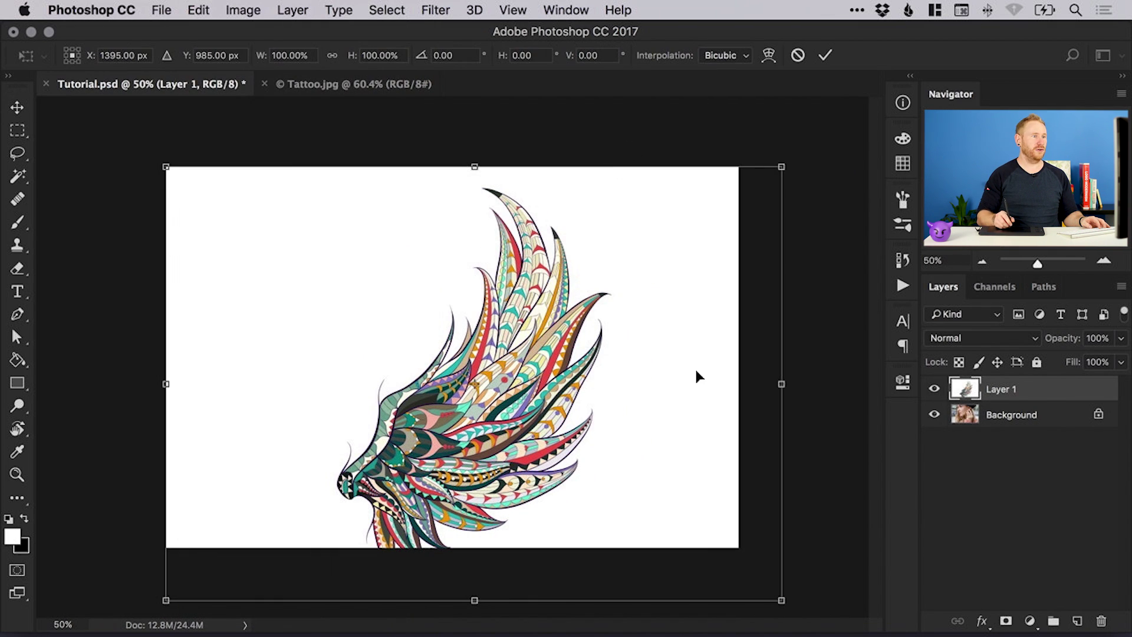
drag(783, 601, 711, 533)
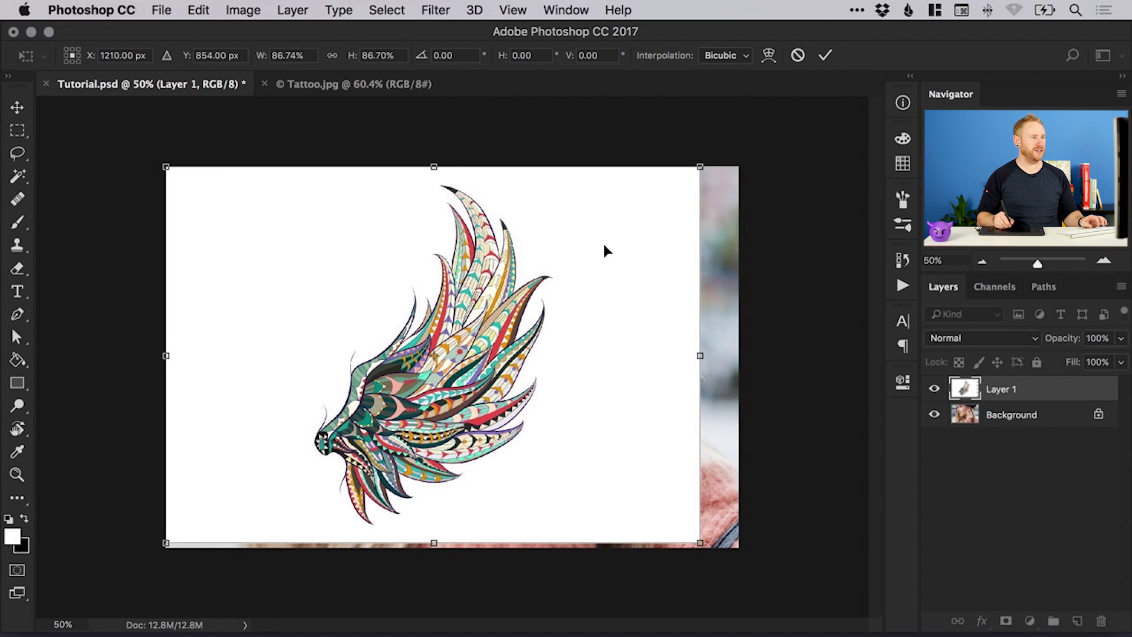
key(Return)
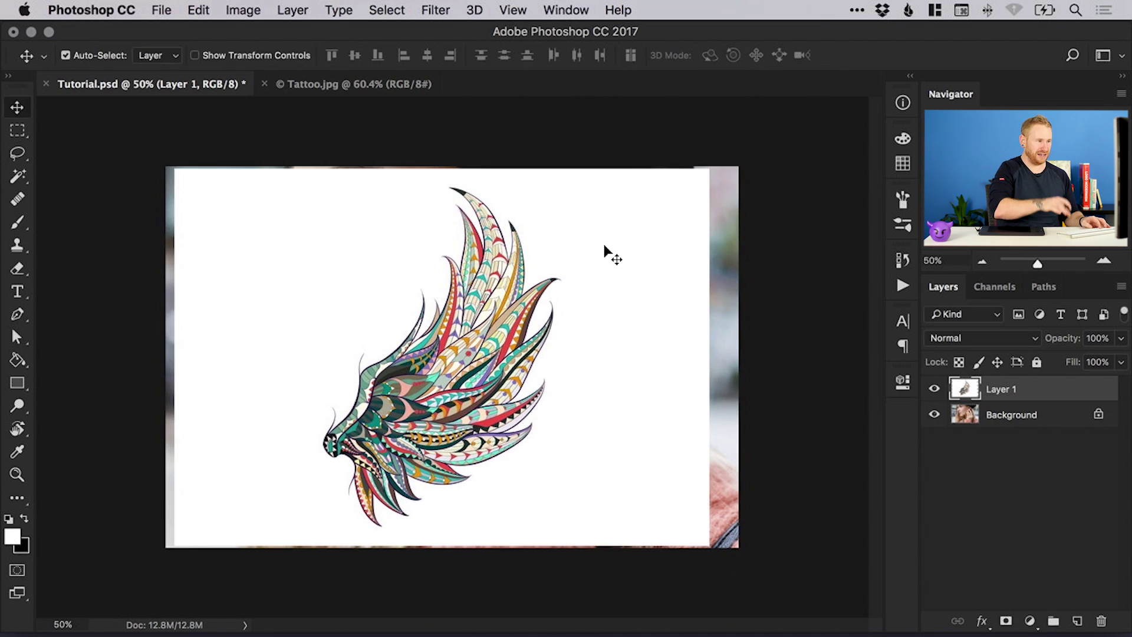
- Delete the wing layer's white background using the Magic Wand, then deselect
click(17, 176)
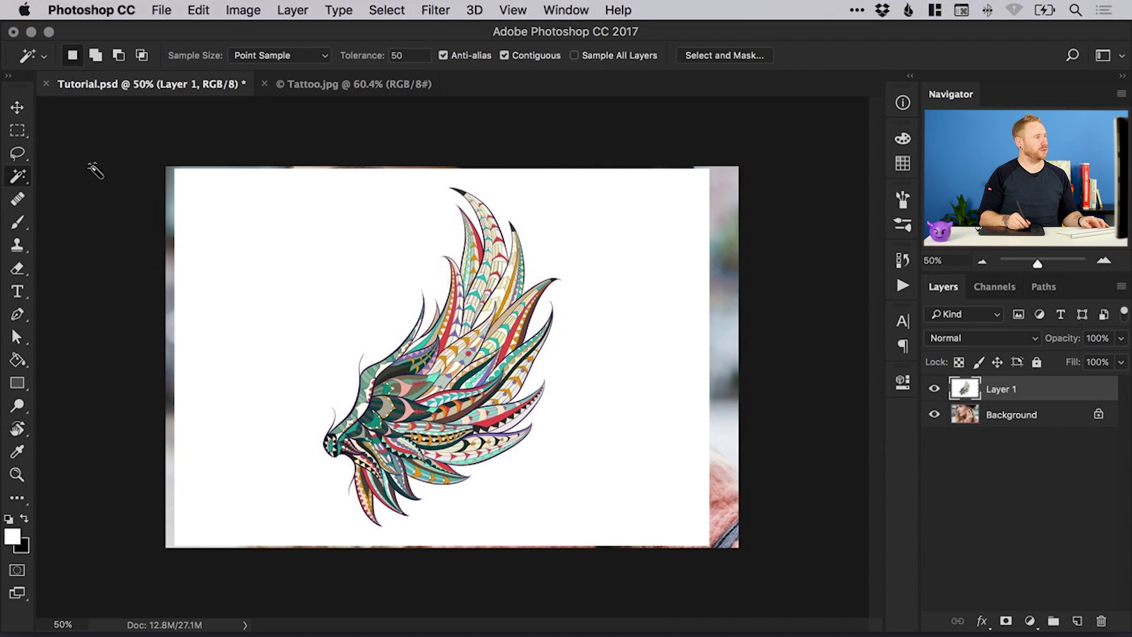
click(273, 318)
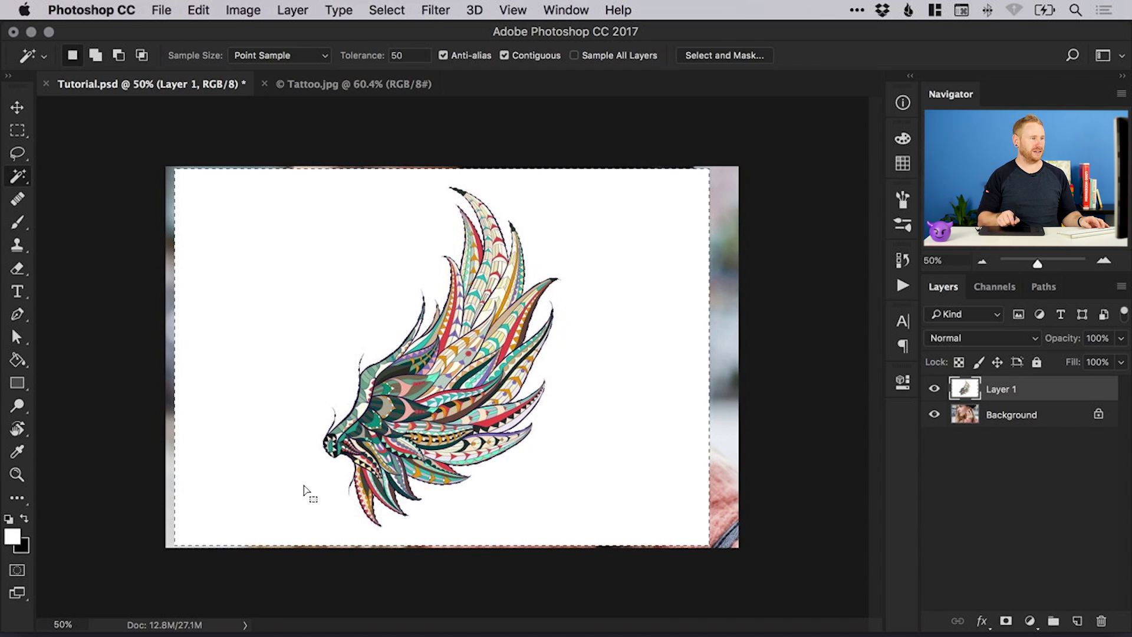
key(Delete)
key(ctrl+d)
key(v)
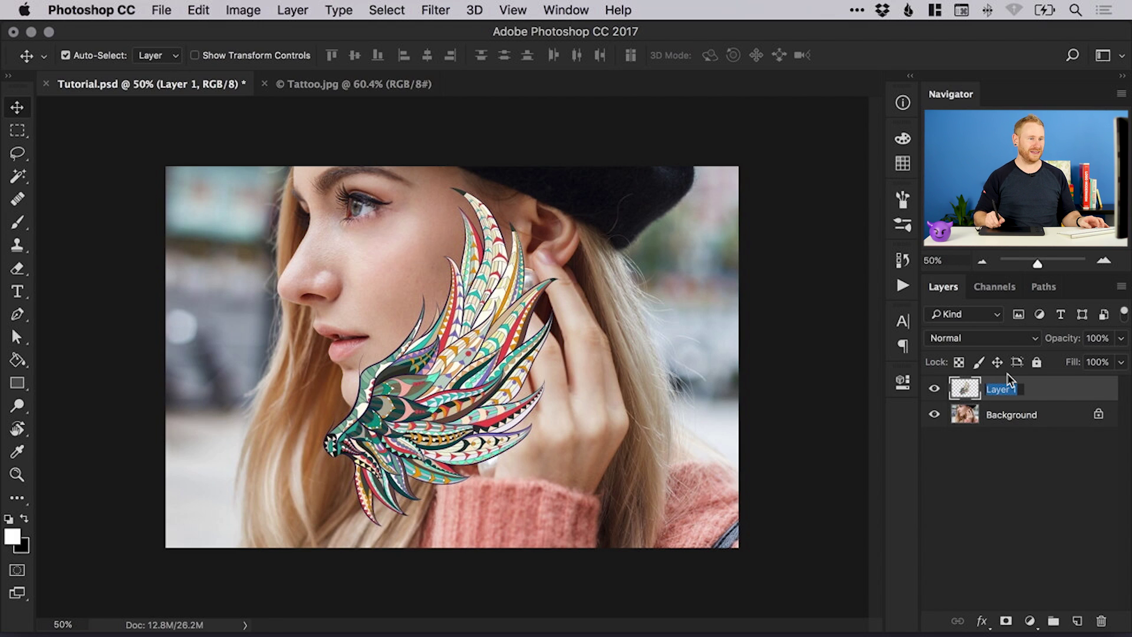
- Rename Layer 1 to Tattoo and duplicate Background as a layer named Subject
text(Tattoo)
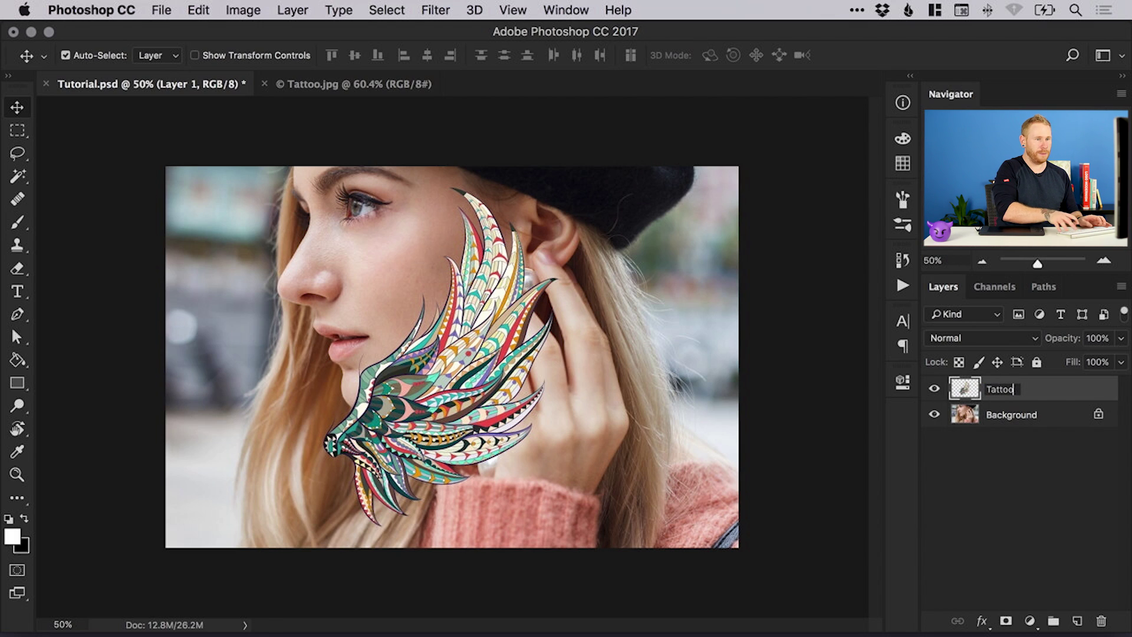
key(Return)
click(983, 426)
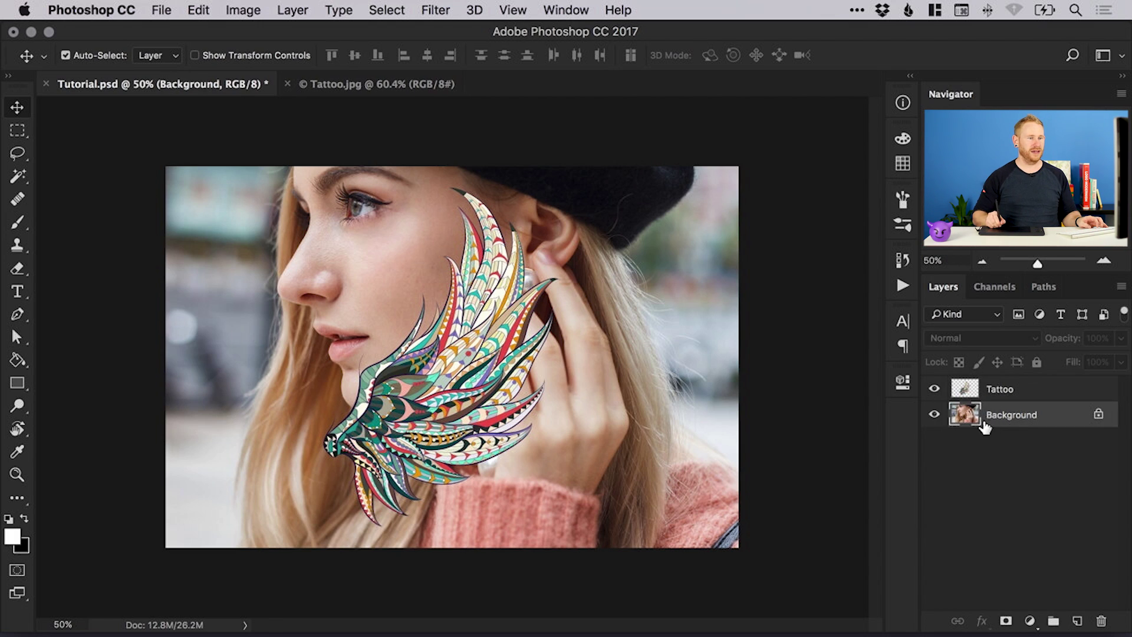
right_click(1010, 417)
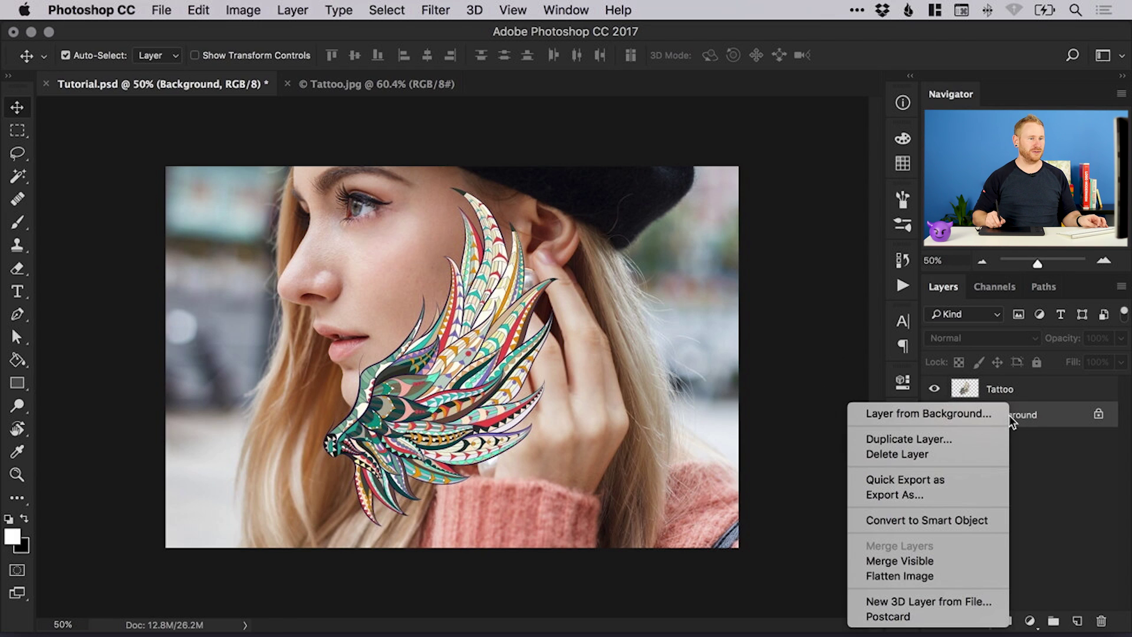
click(956, 440)
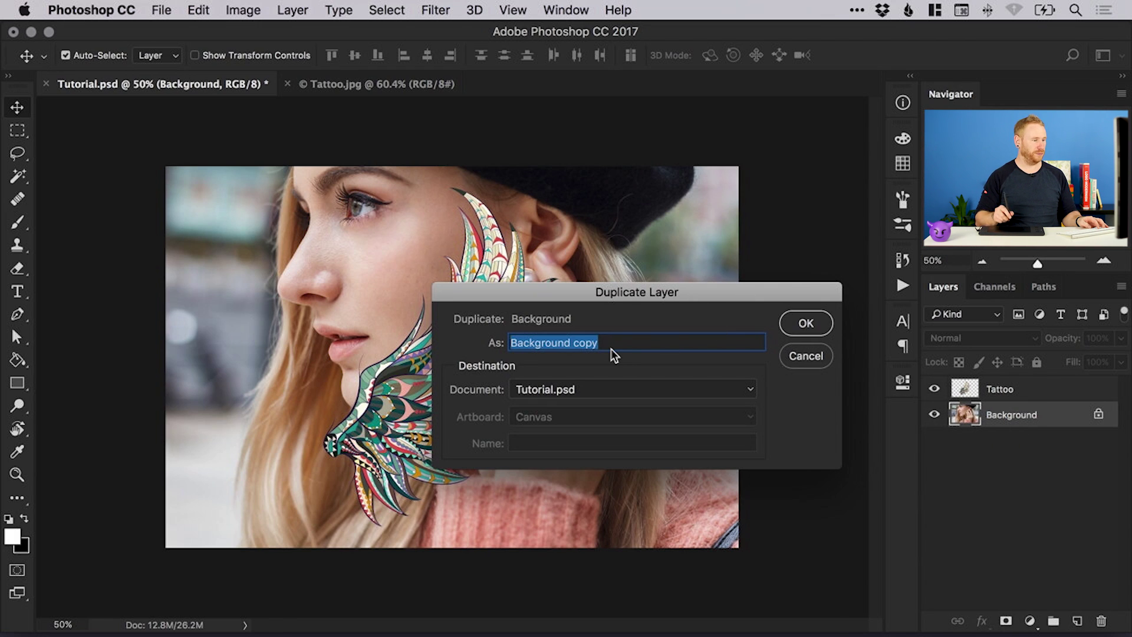
text(Subject)
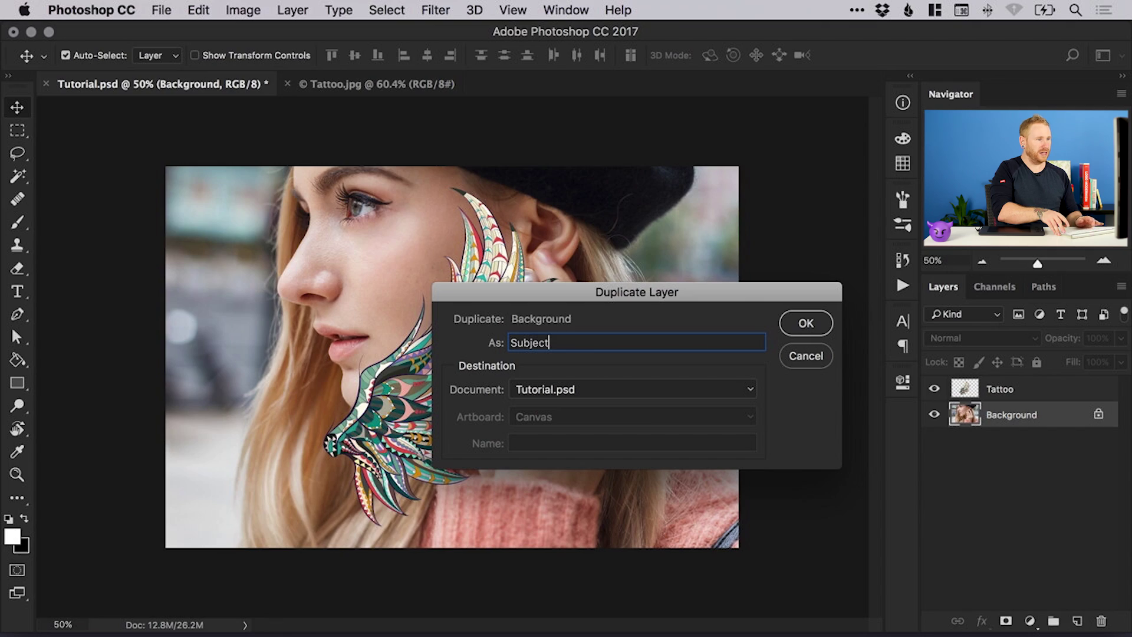
key(Return)
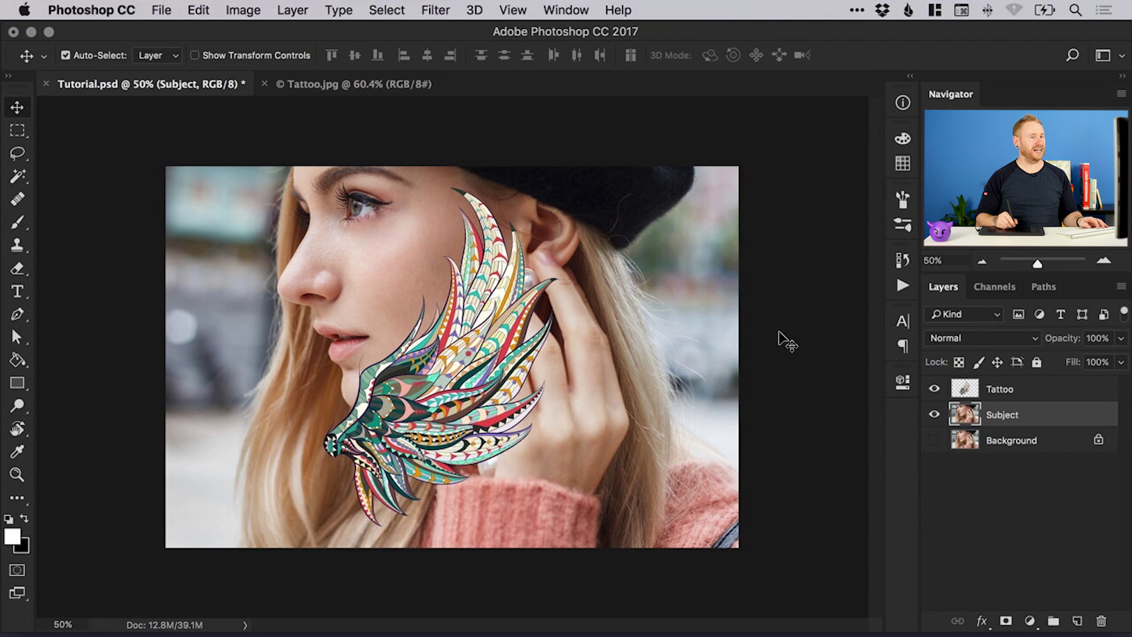
- Set the Tattoo layer to 48% opacity and move it onto the cheek and ear
click(1019, 390)
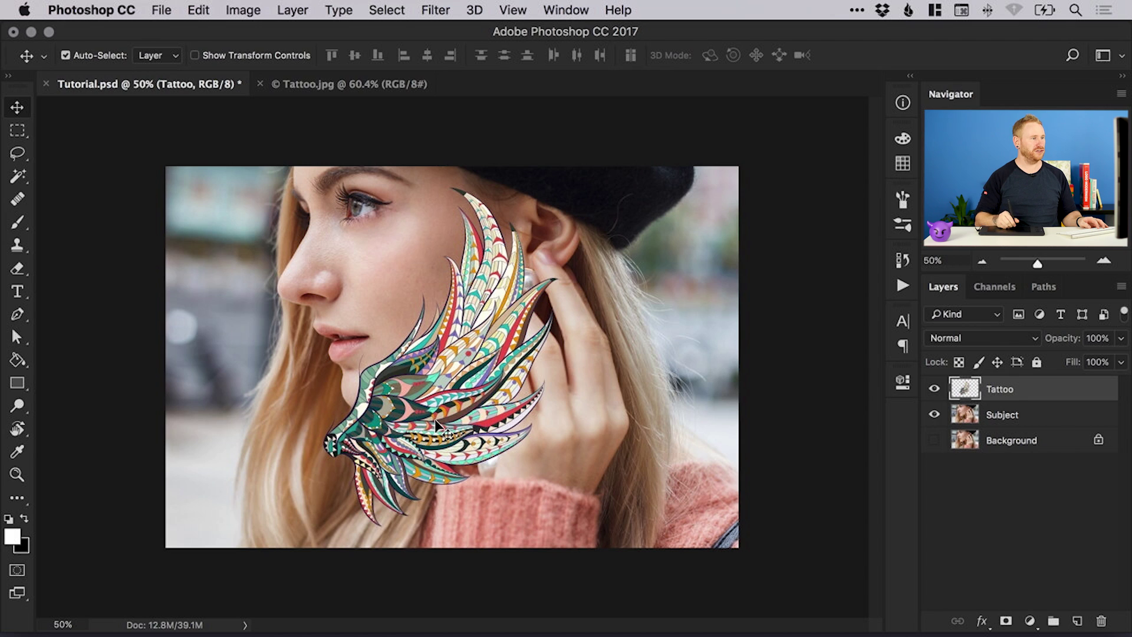
drag(434, 425, 601, 346)
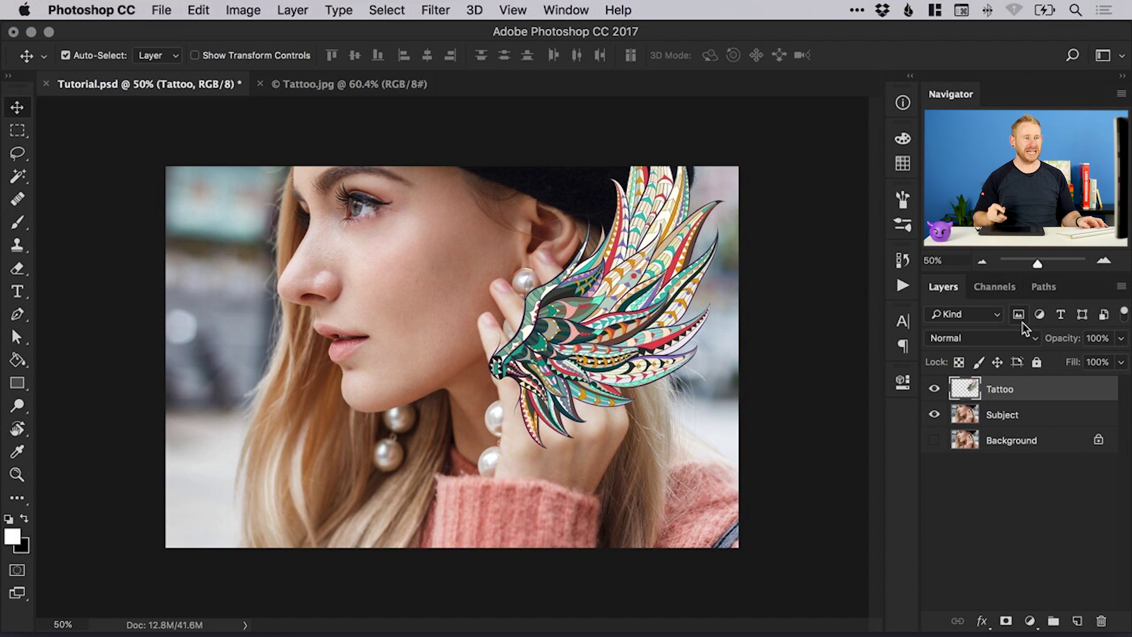
click(1120, 339)
drag(1079, 361, 1077, 362)
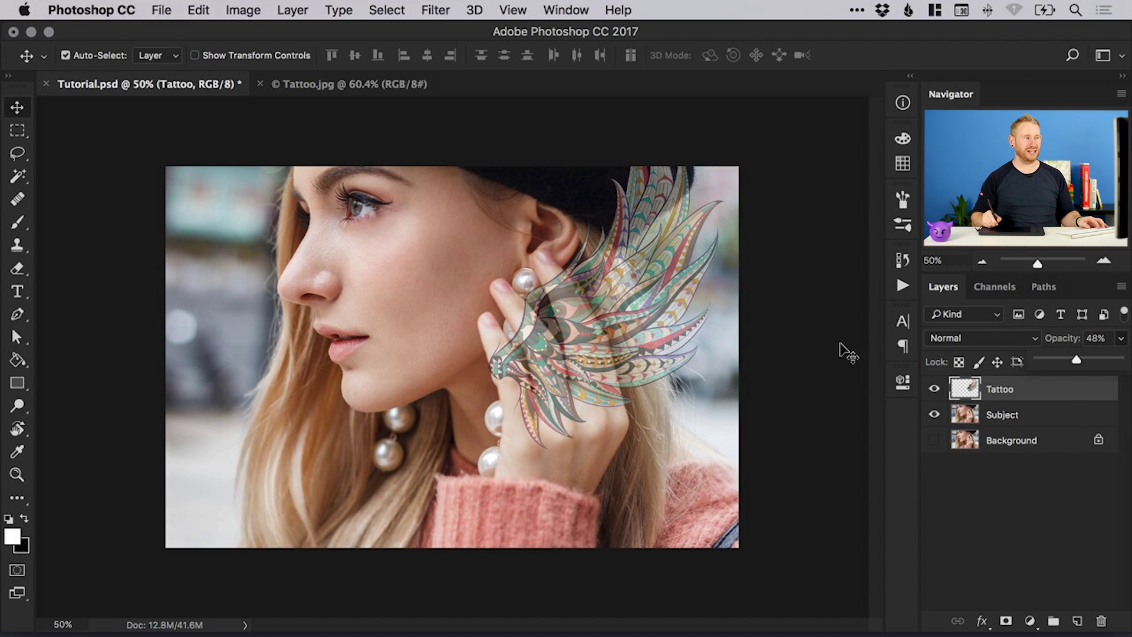
drag(654, 310, 556, 349)
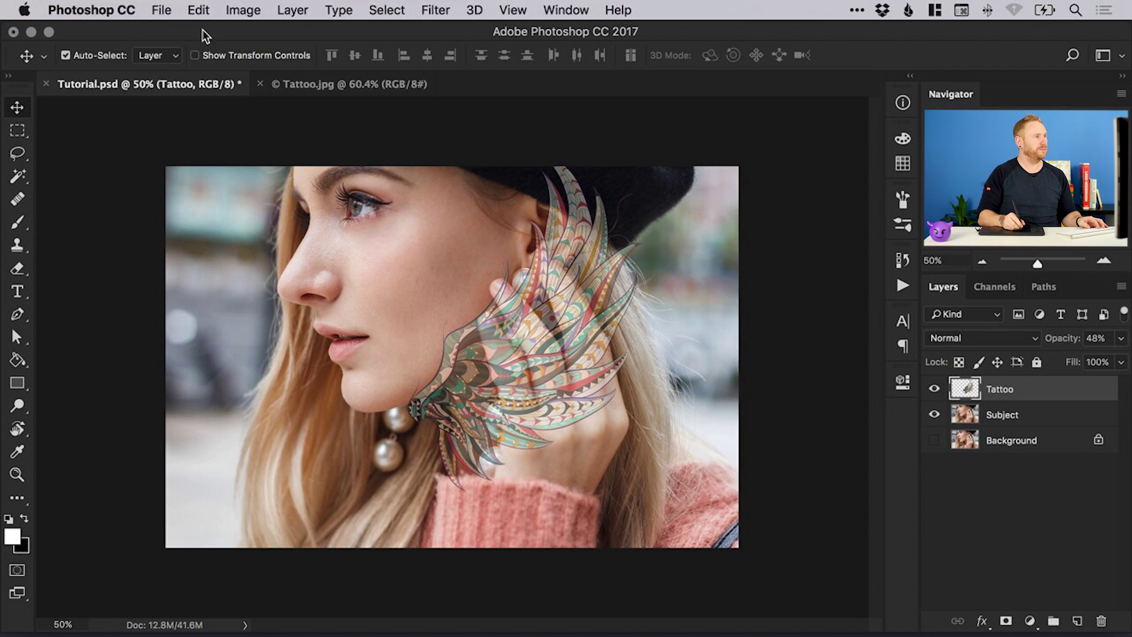
- Flip the tattoo horizontally and shift it off the pearl earring
click(198, 11)
mouse_move(341, 409)
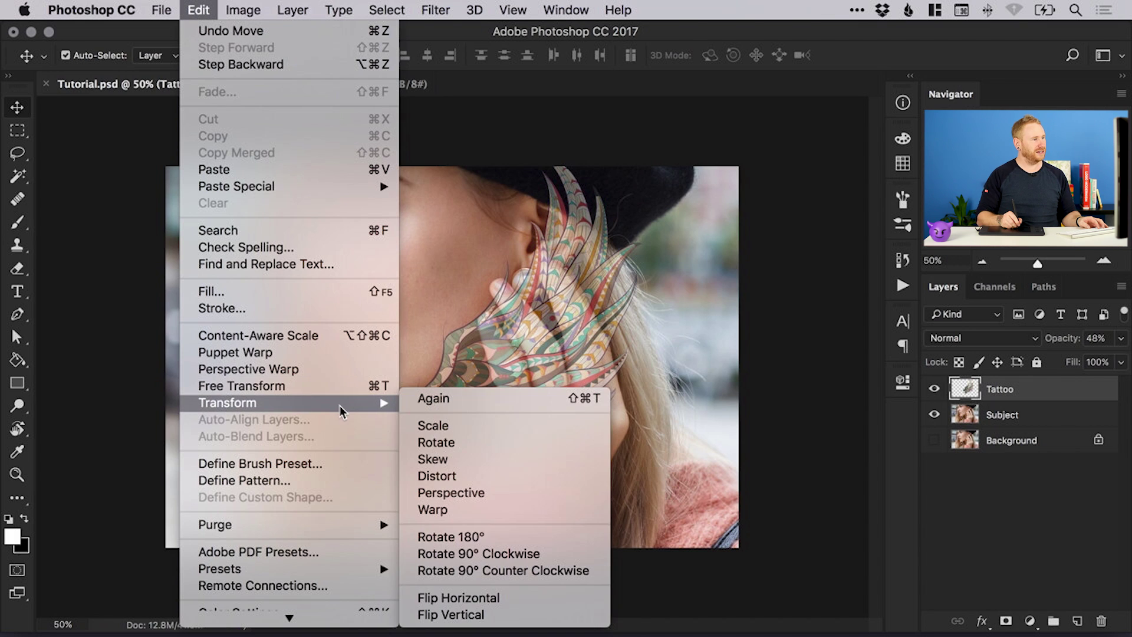
click(495, 597)
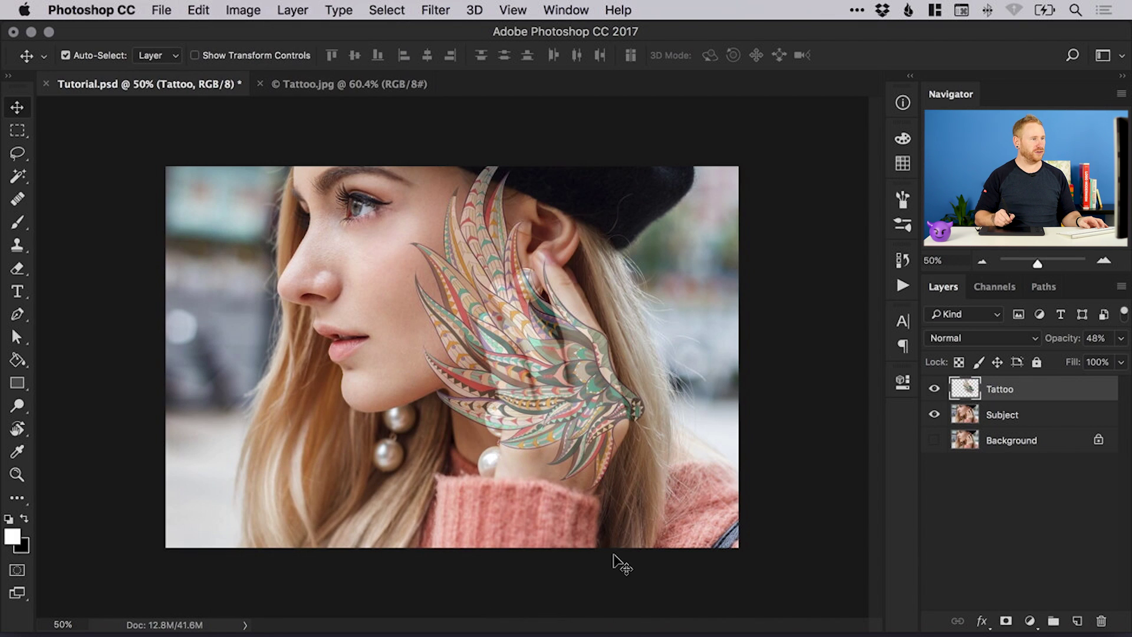
drag(468, 289, 457, 304)
- Shrink the tattoo to about 75%, rotate it about 13.7°, and place it on the neck
click(198, 10)
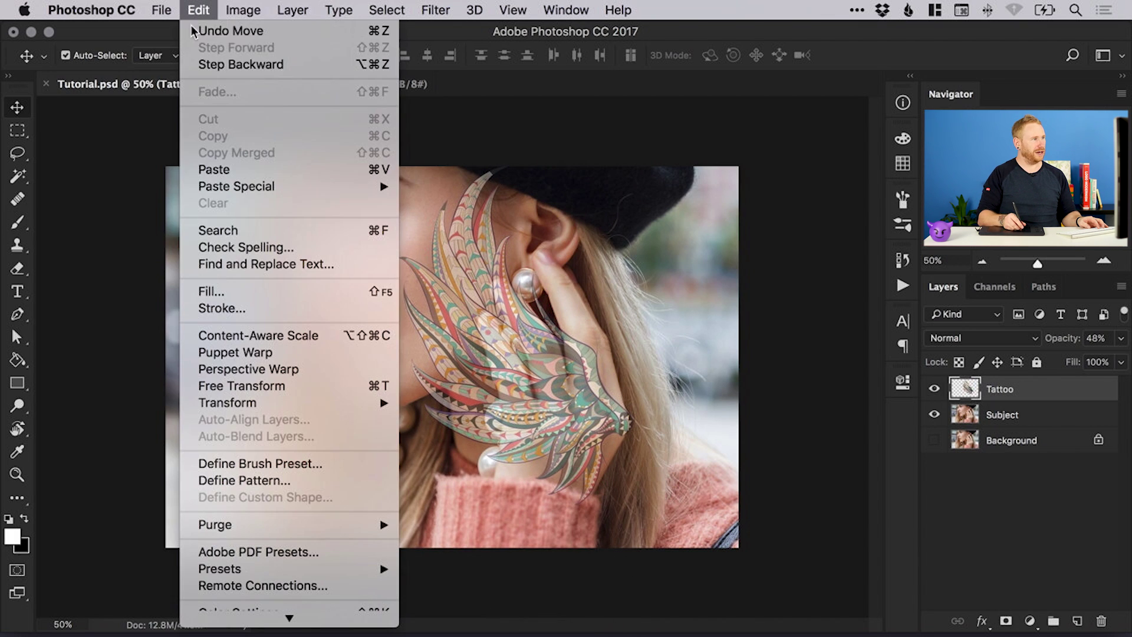
click(238, 387)
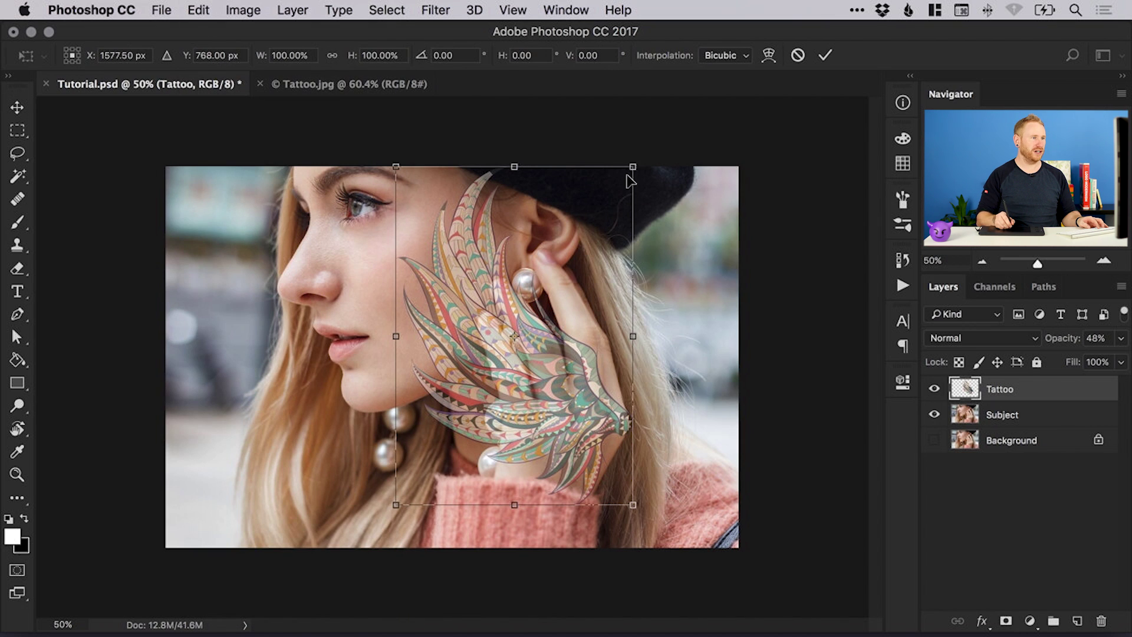
drag(629, 171, 588, 231)
key(super+plus)
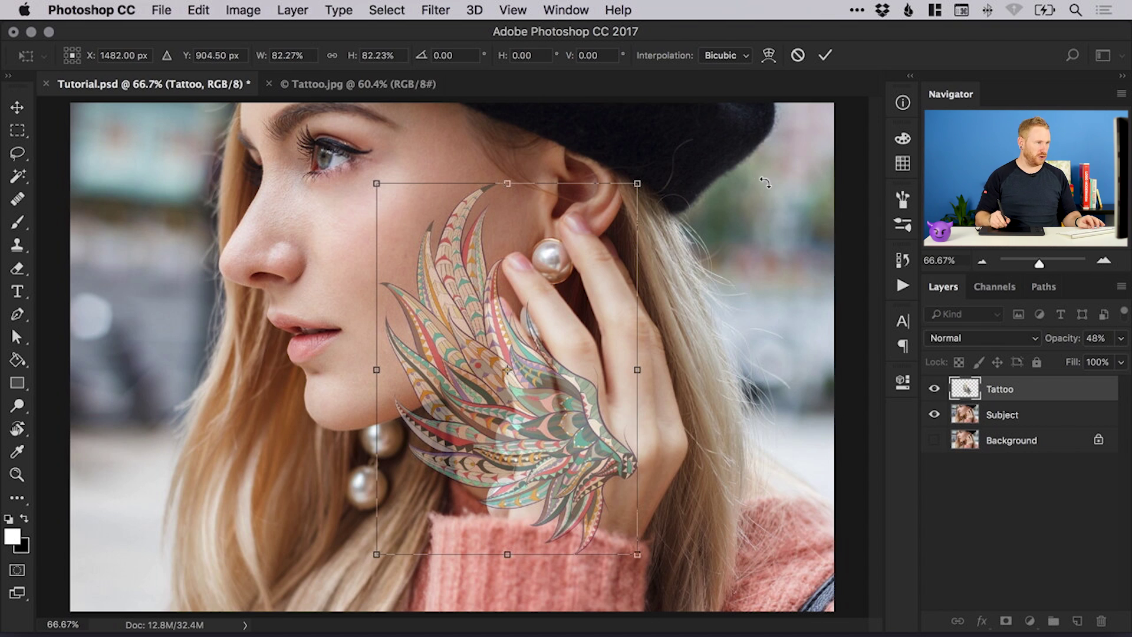
drag(665, 172, 697, 226)
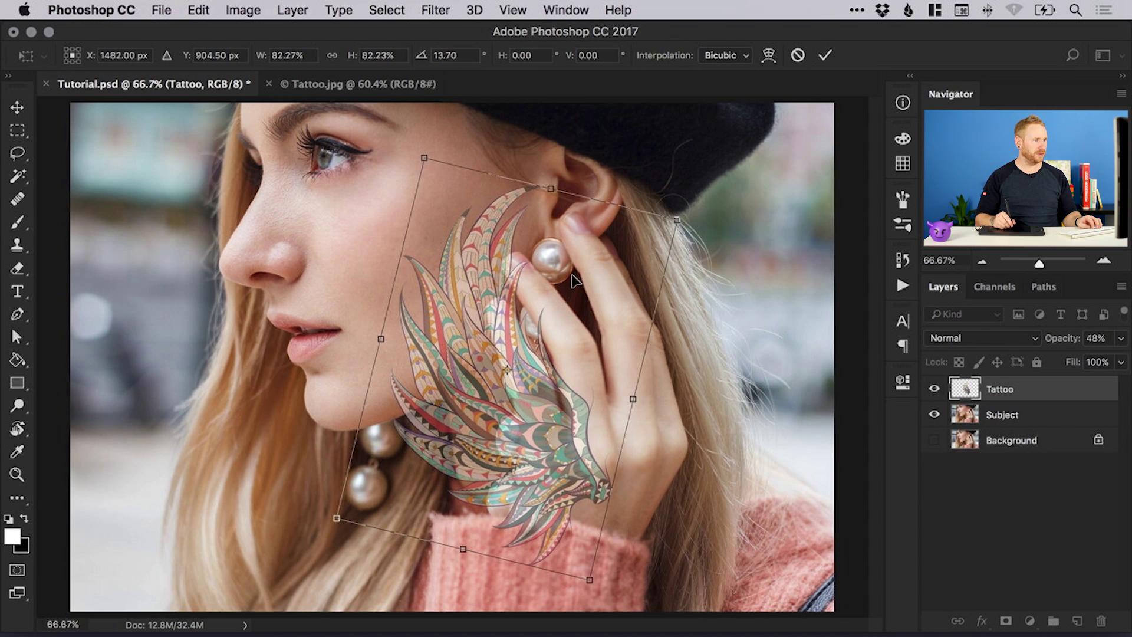
drag(575, 281, 581, 300)
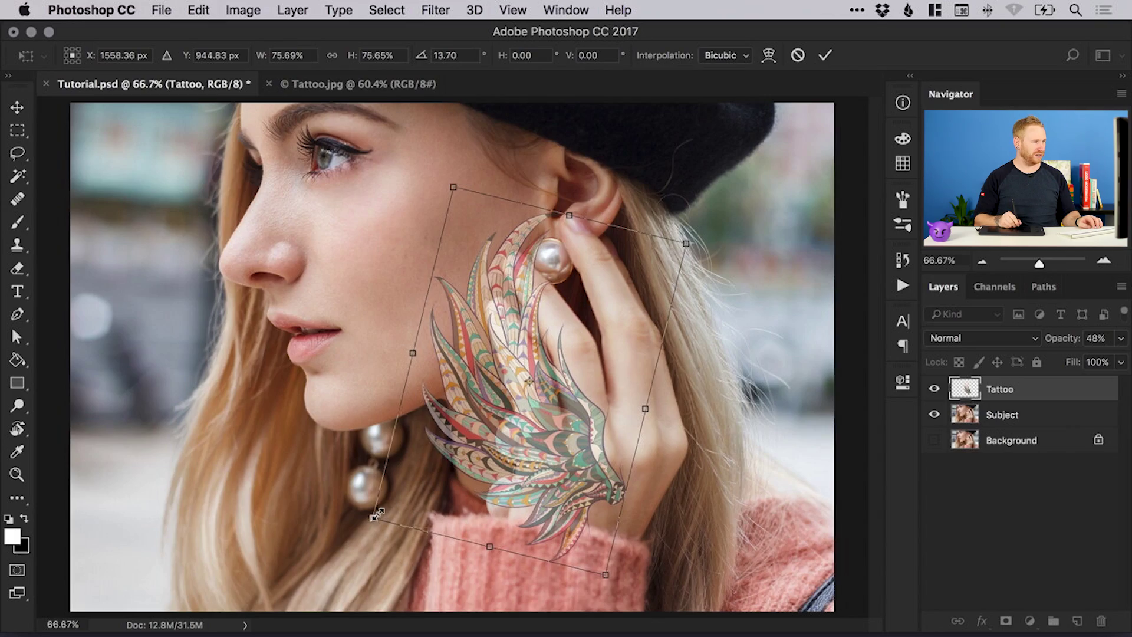
drag(376, 514, 379, 518)
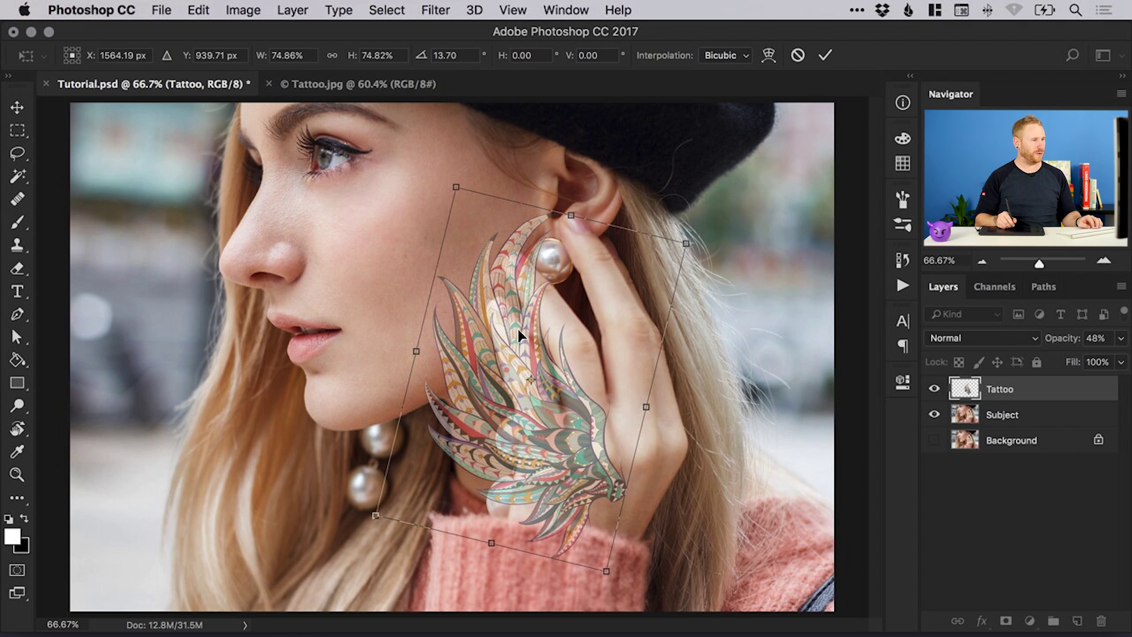
key(Return)
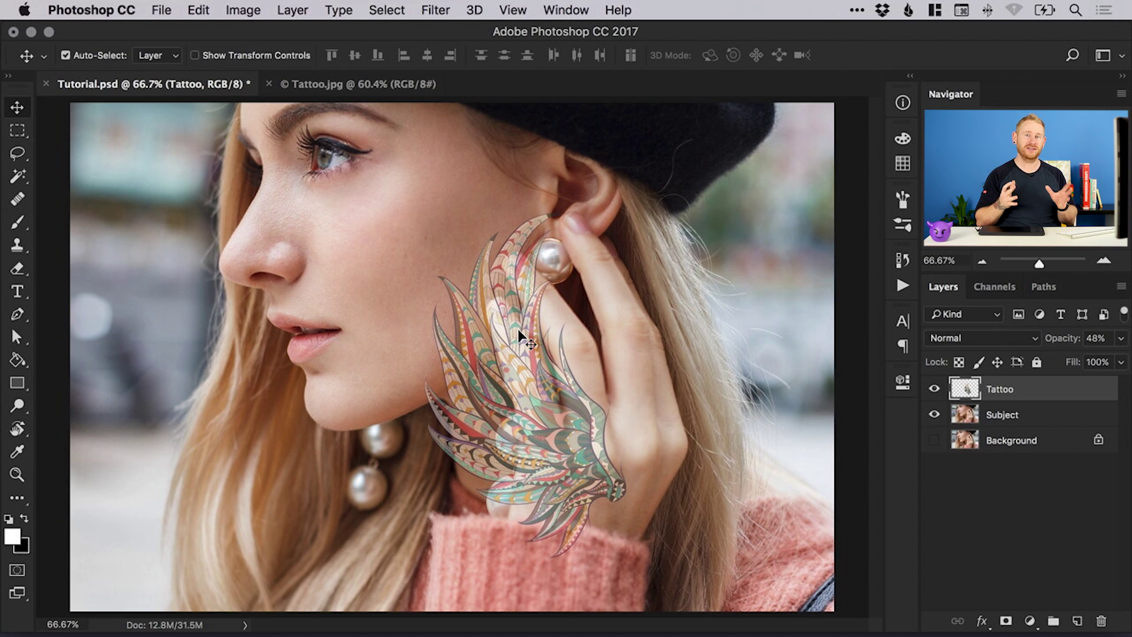
- Raise the Tattoo layer's opacity from 48% back to 100%
click(195, 7)
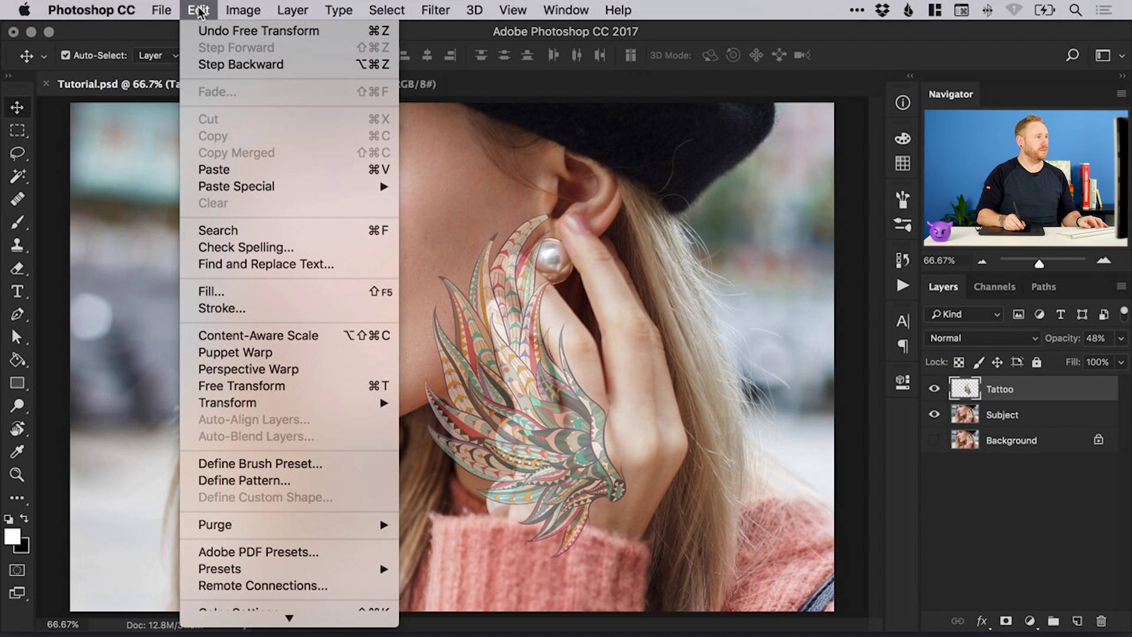
click(200, 10)
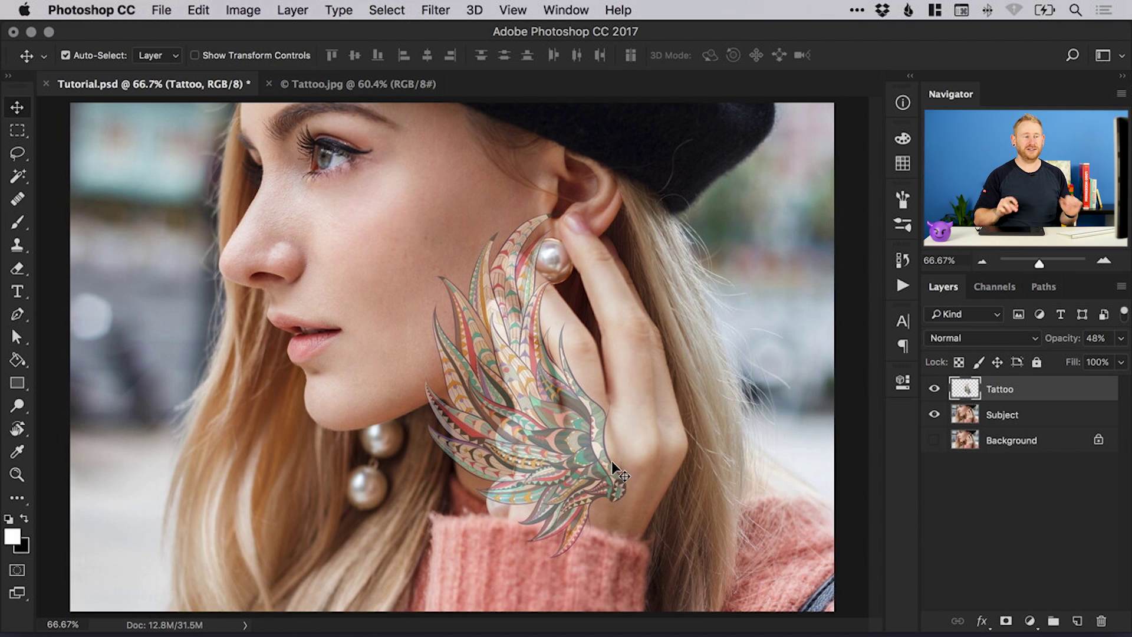
drag(1121, 342, 1129, 360)
click(1026, 398)
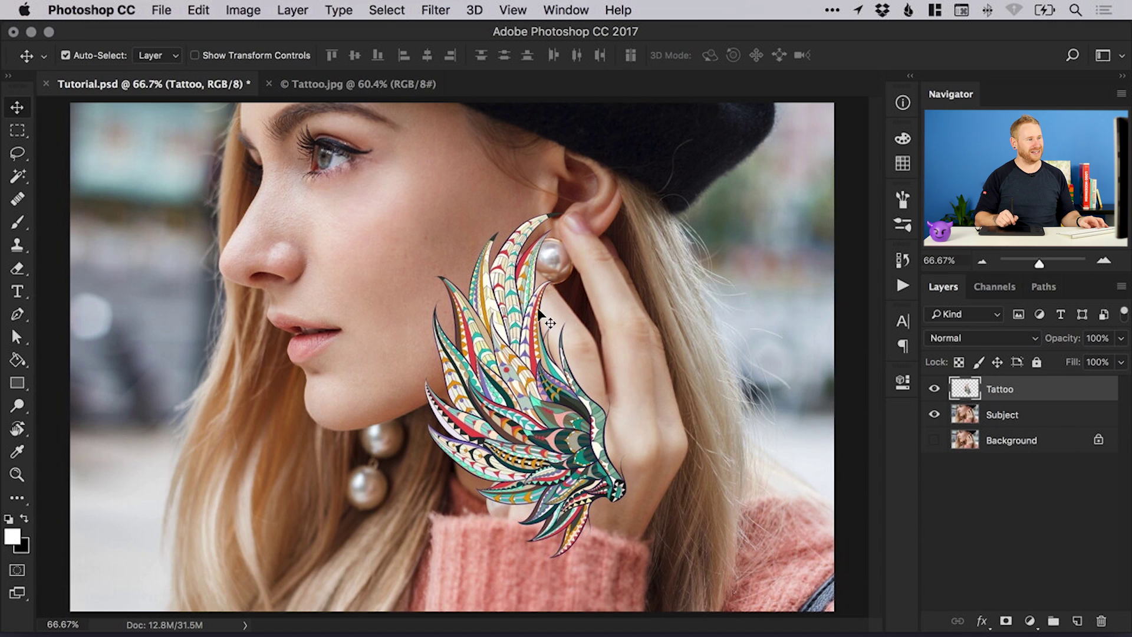
- Start a Warp on the tattoo and pull its corners in around the cheek
click(199, 11)
mouse_move(399, 402)
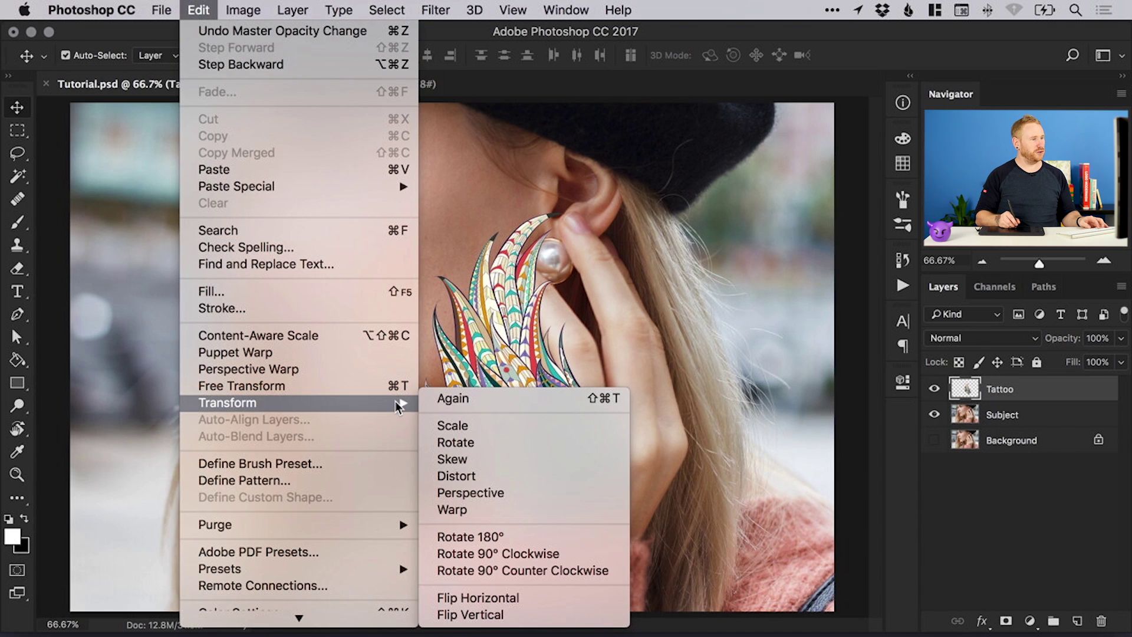
click(493, 508)
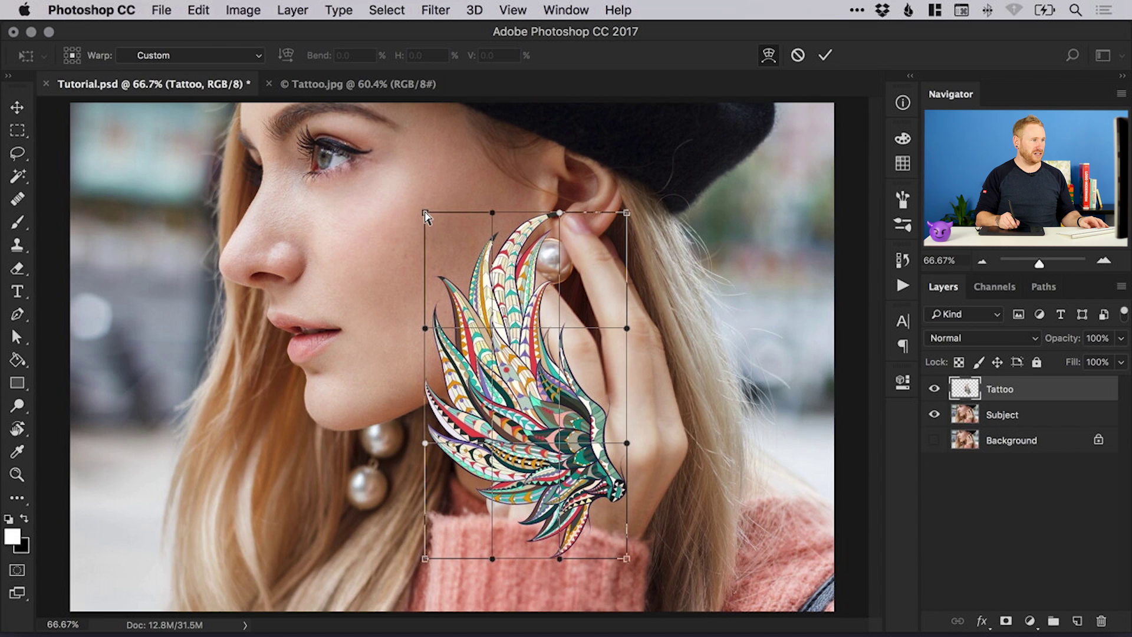
drag(426, 213, 411, 234)
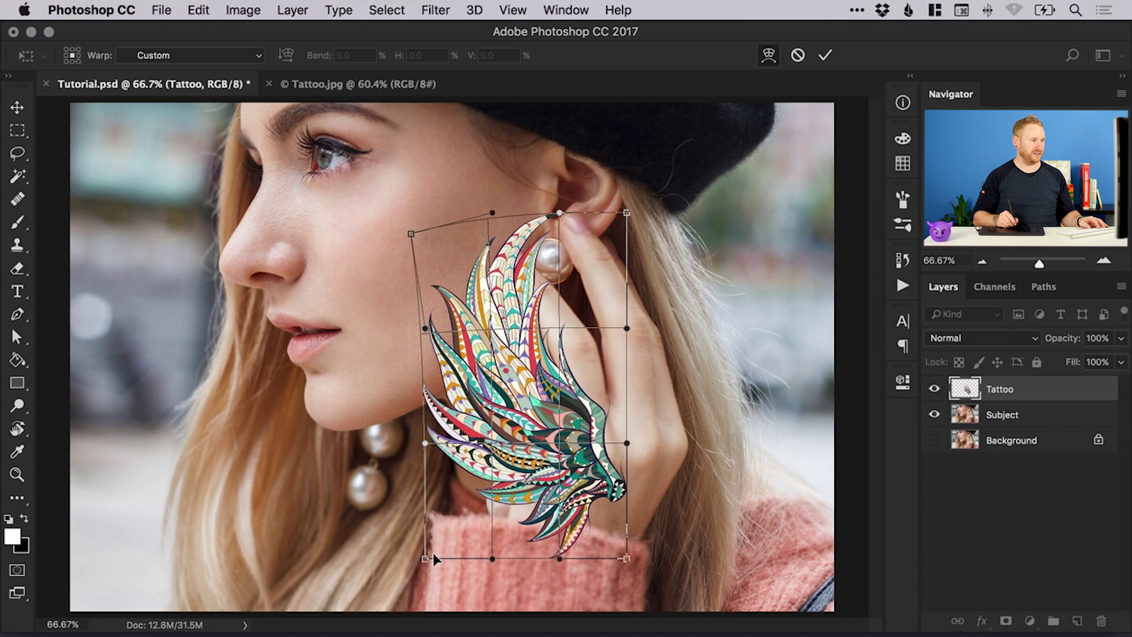
drag(432, 556, 435, 548)
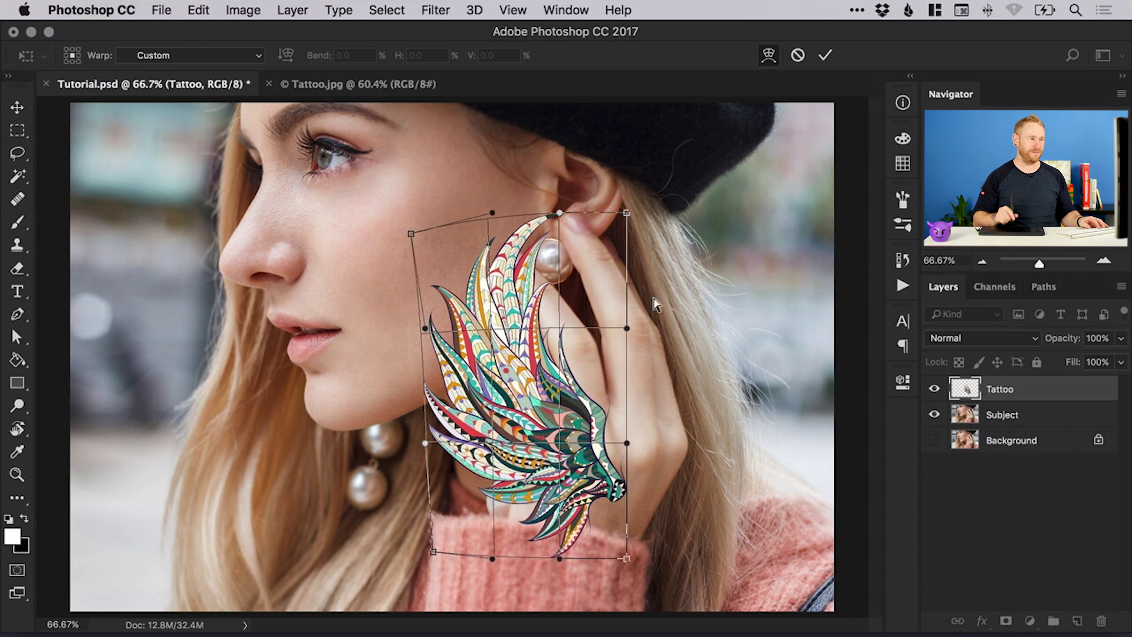
drag(626, 212, 608, 211)
- Refine the warp corners and edges so the wing curves along the cheek and jaw
drag(410, 234, 402, 281)
drag(626, 558, 641, 525)
drag(434, 551, 446, 545)
drag(628, 328, 642, 313)
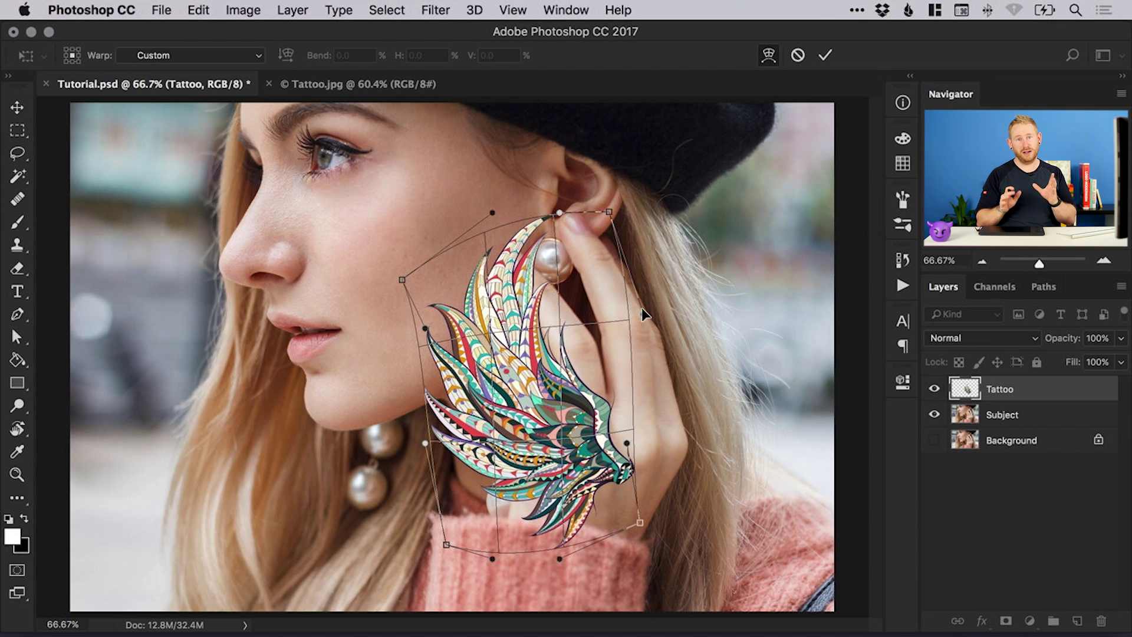
drag(402, 280, 390, 278)
drag(609, 212, 478, 222)
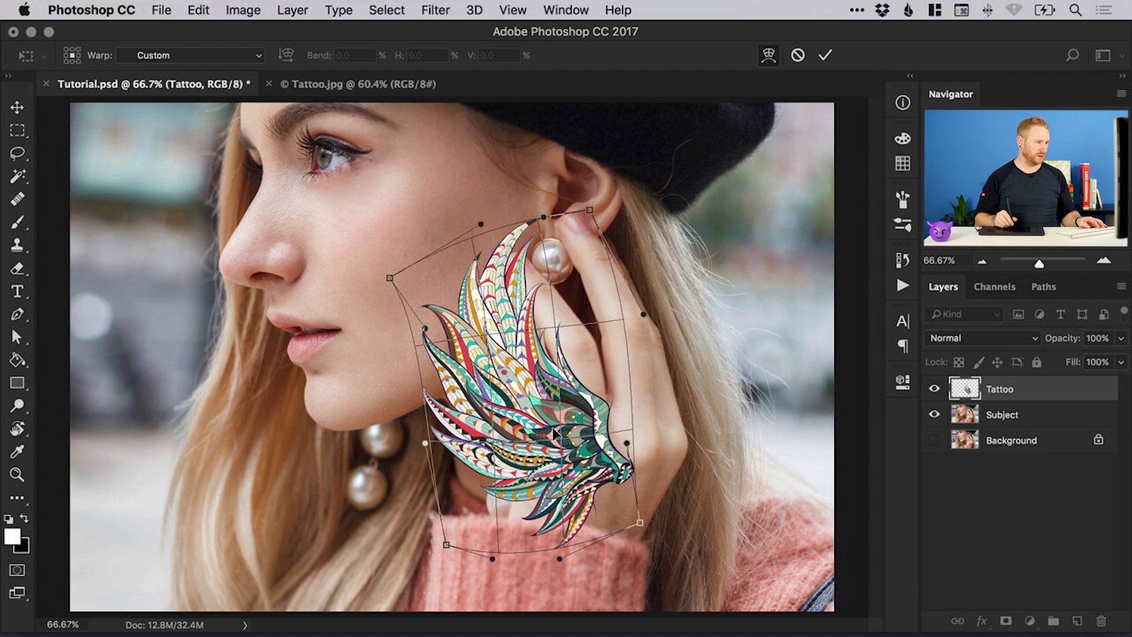
drag(641, 524, 646, 531)
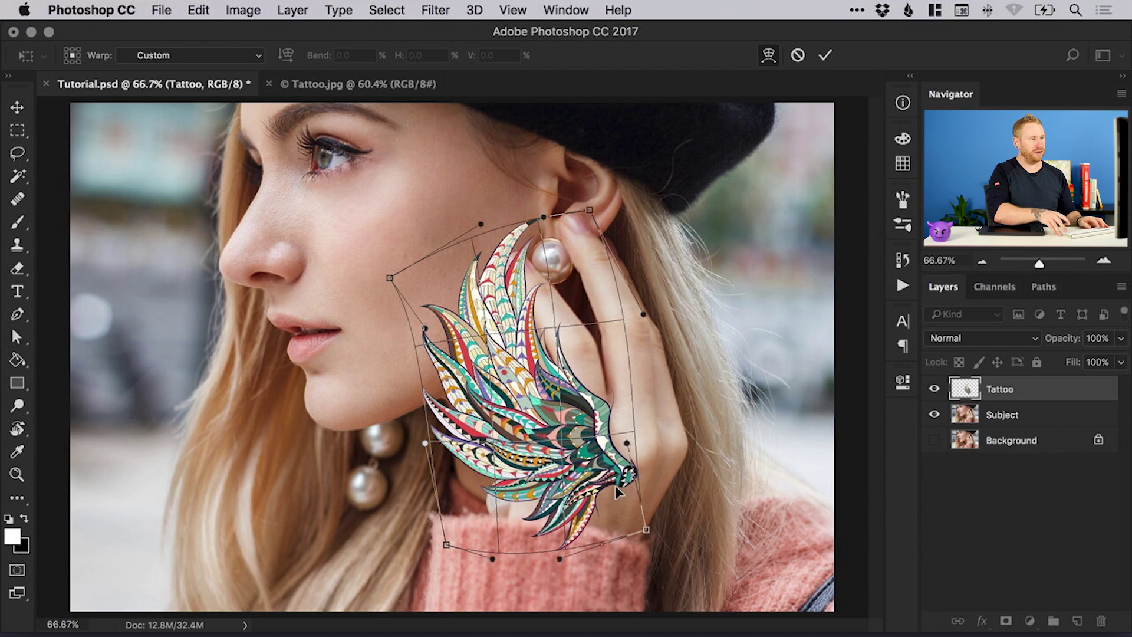
- Commit the warp, compare before and after with undo/redo, and open Filter > Blur
key(Return)
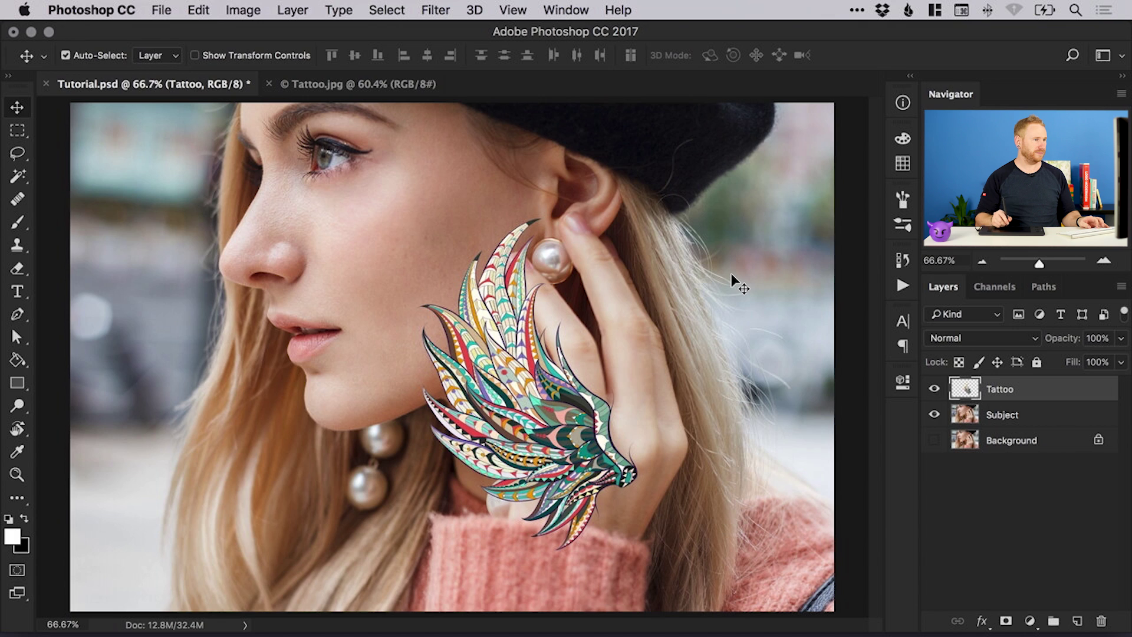
key(super+z)
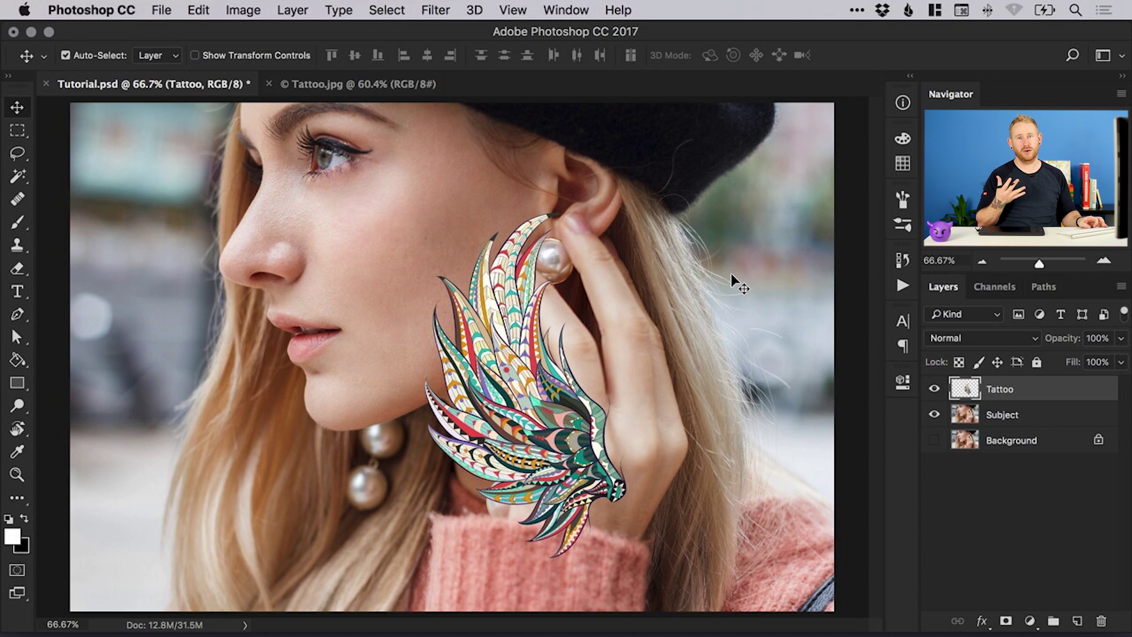
key(super+z)
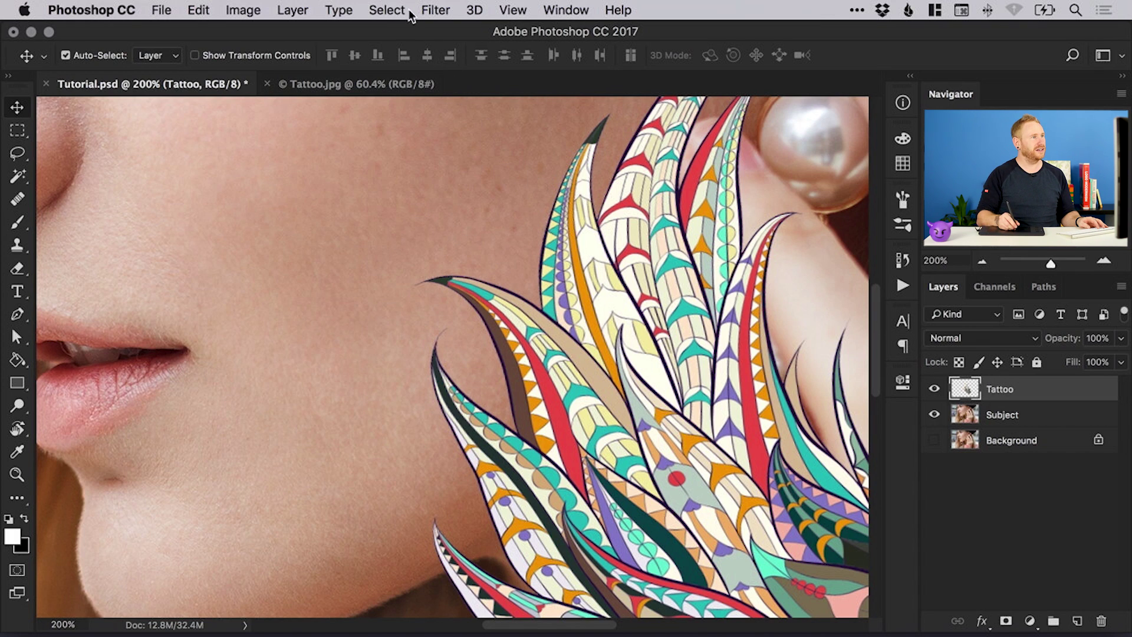
click(435, 8)
mouse_move(562, 221)
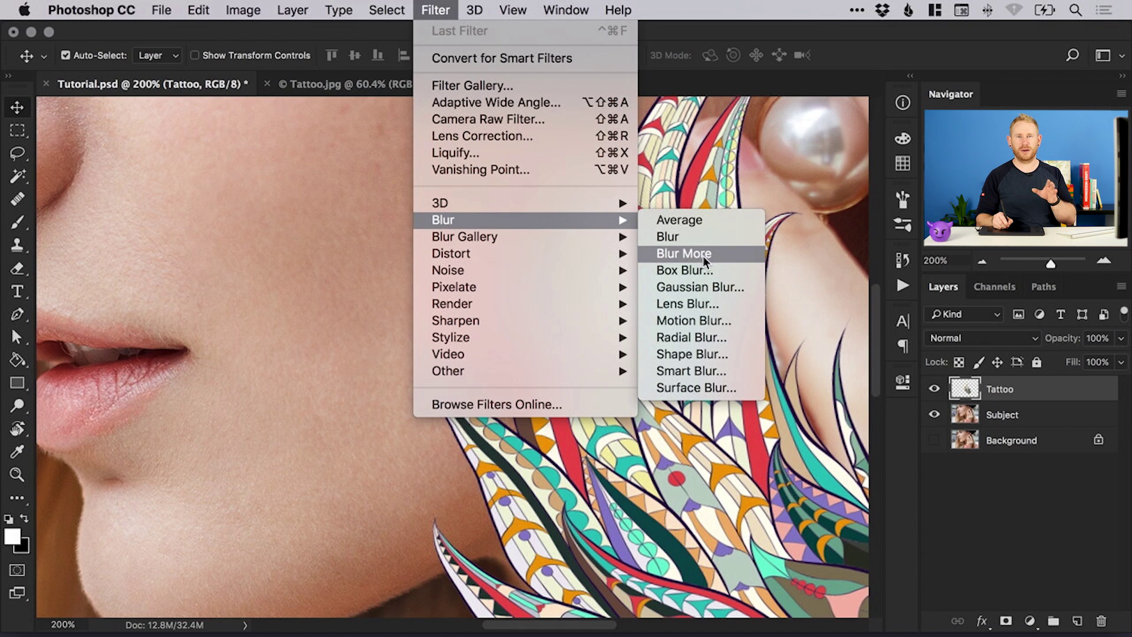
- Apply a Gaussian Blur with a 0.6-pixel radius to the tattoo layer
click(699, 287)
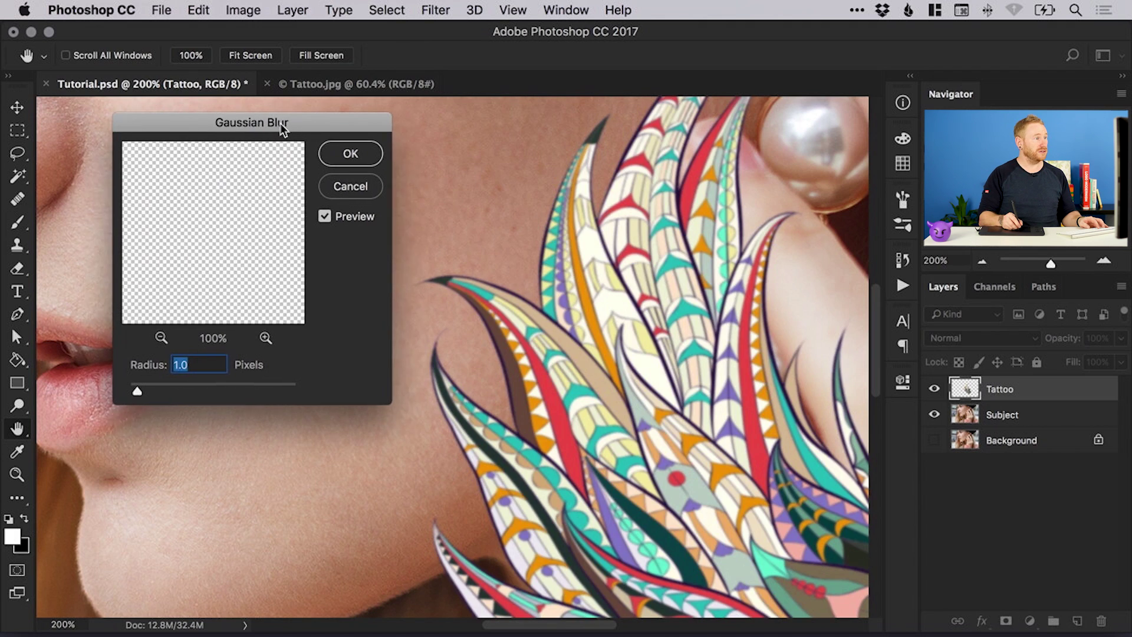
drag(278, 123, 268, 126)
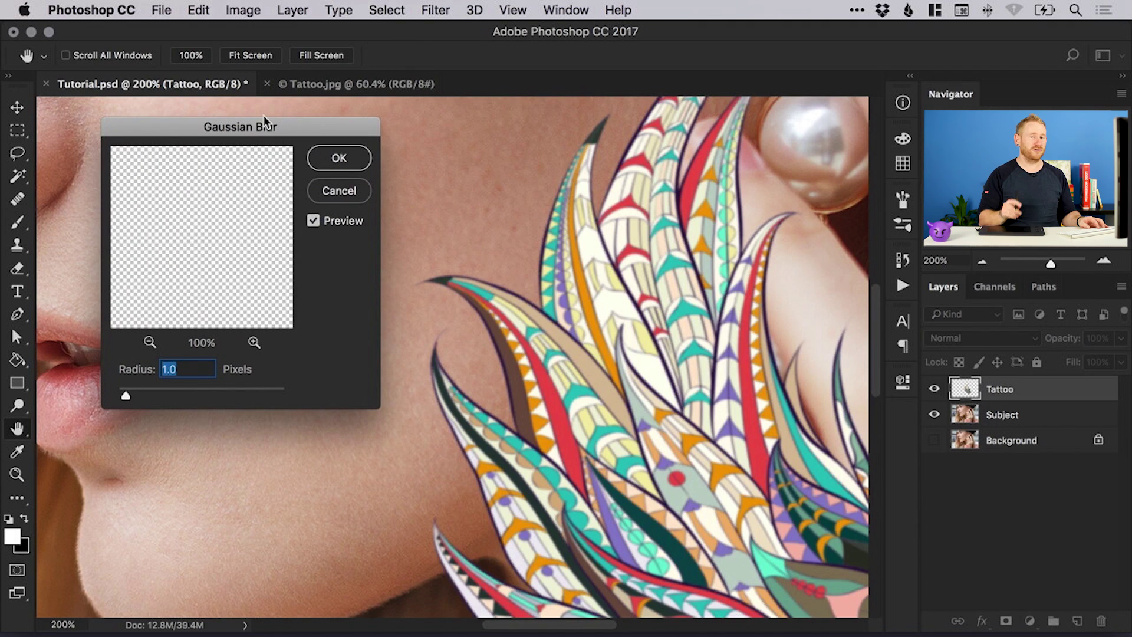
click(125, 396)
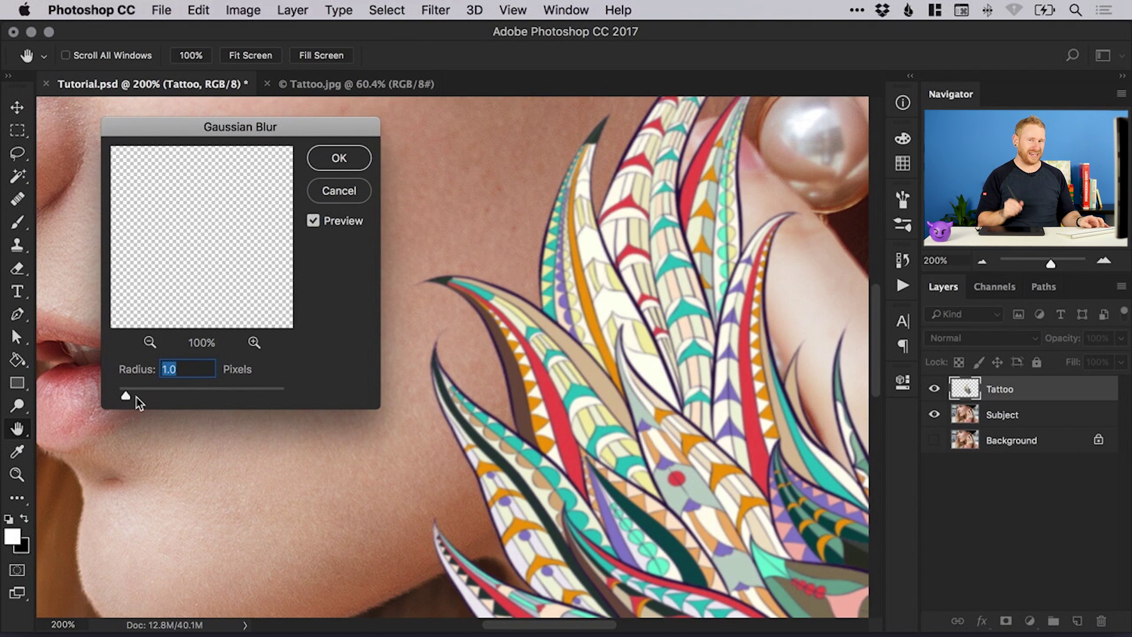
click(134, 393)
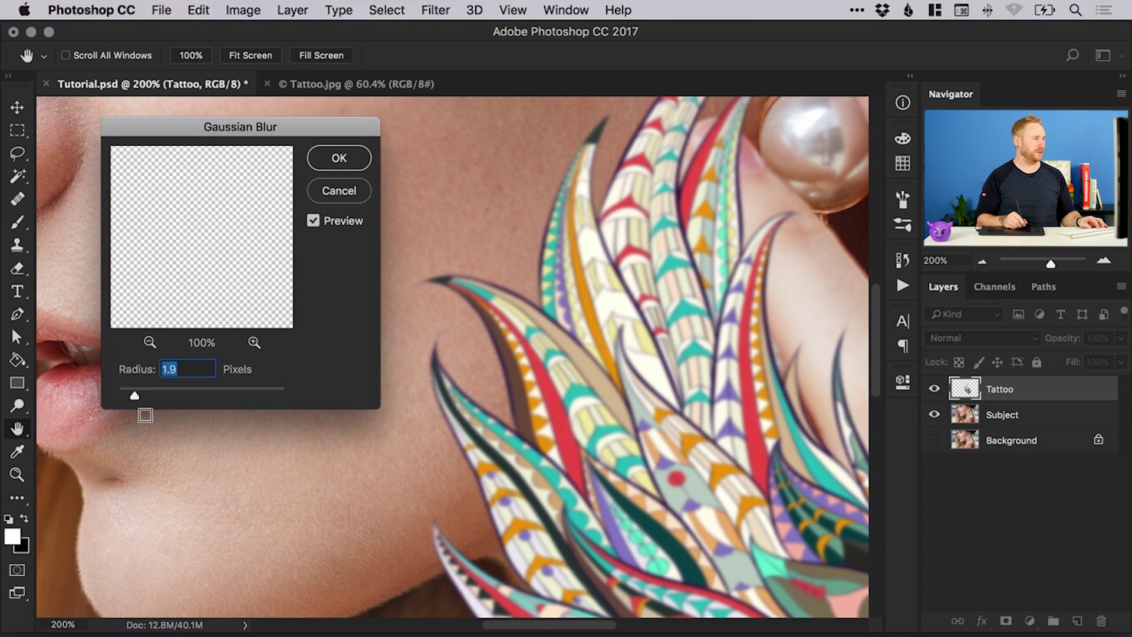
click(126, 389)
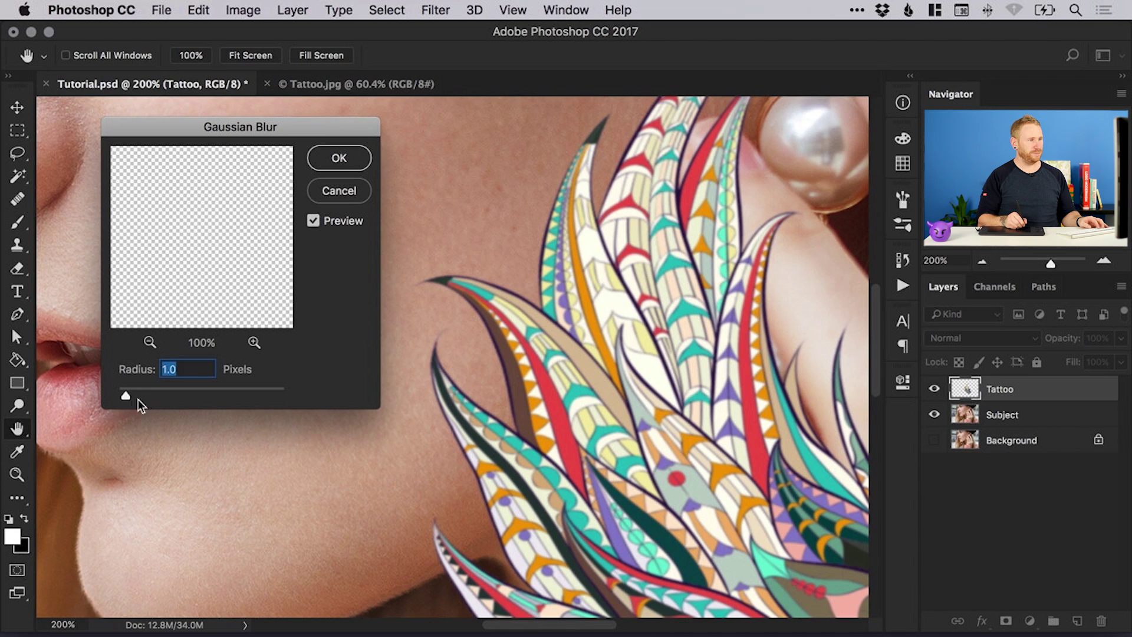
drag(122, 397, 124, 397)
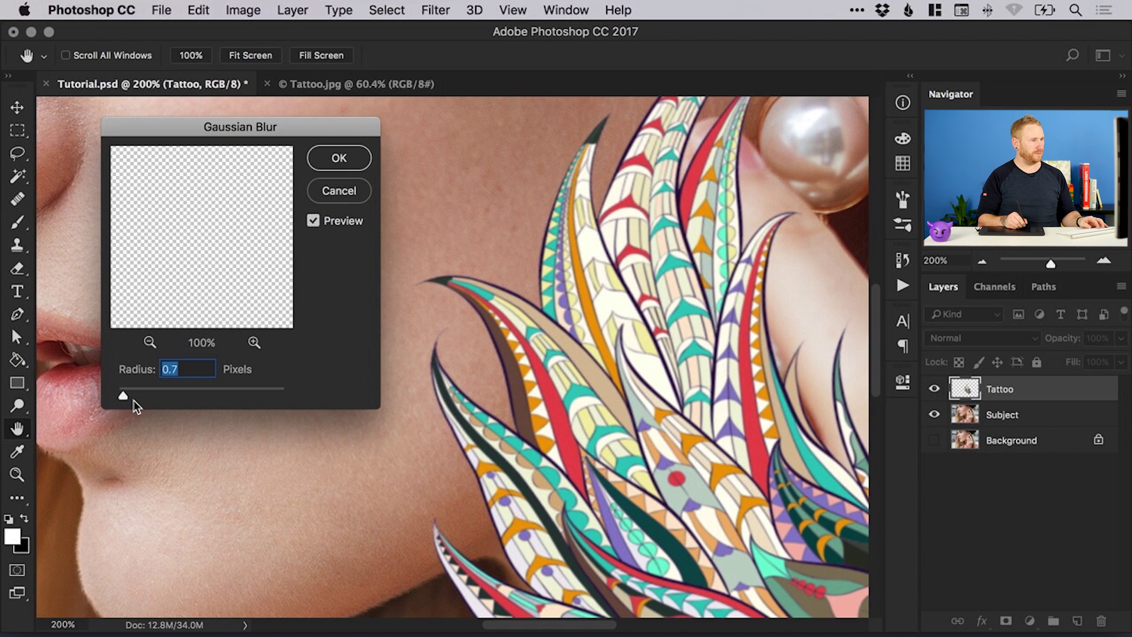
text(0.8)
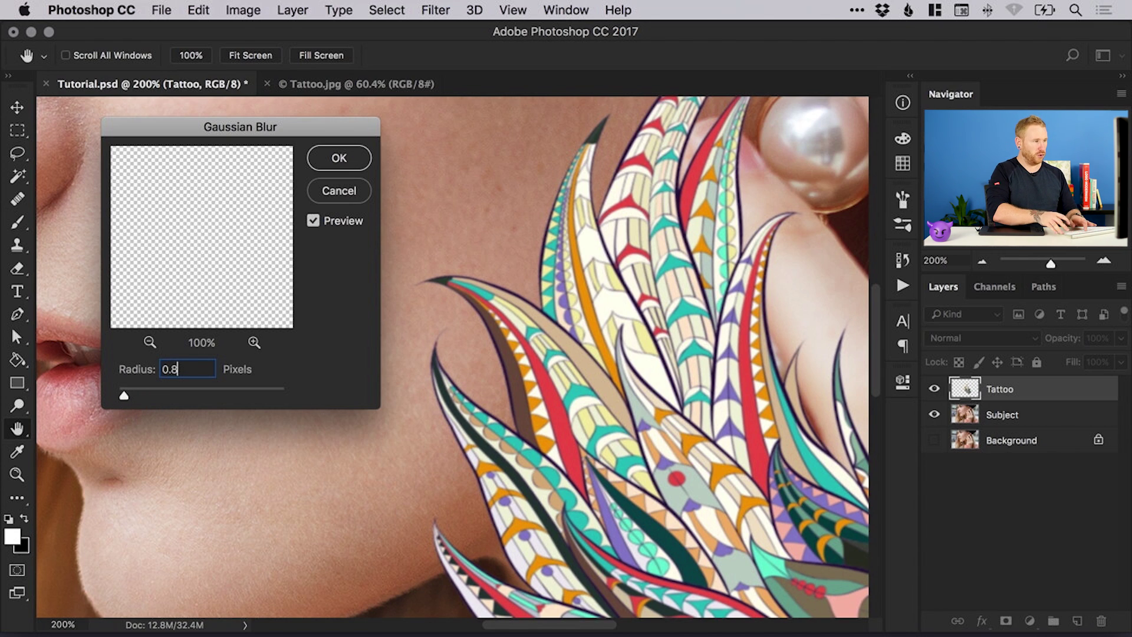
key(Tab)
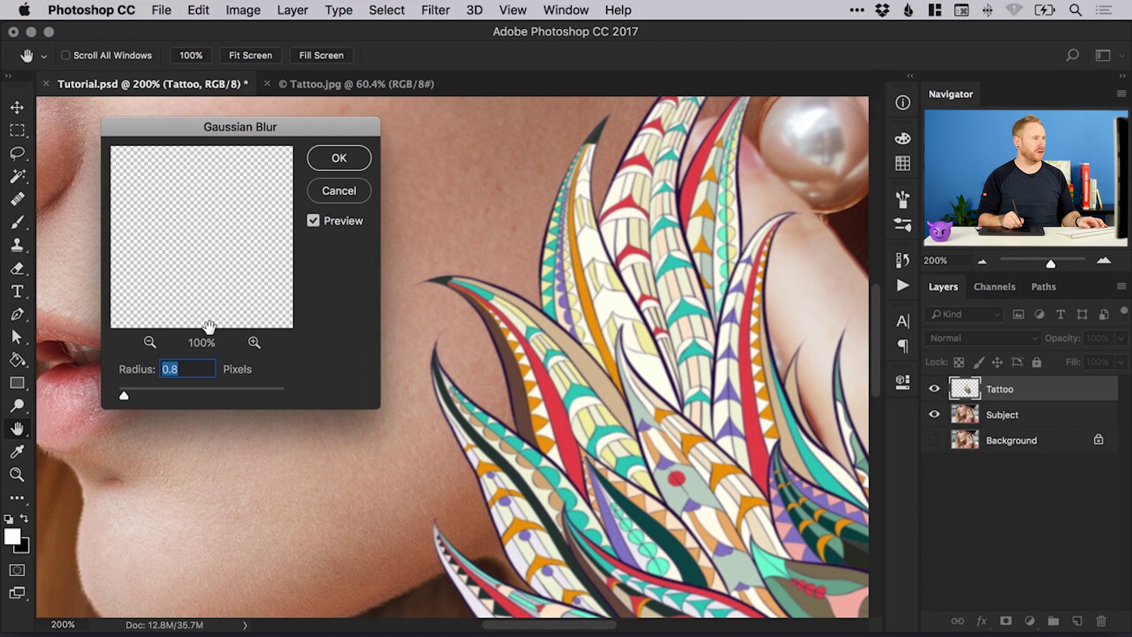
text(0.6)
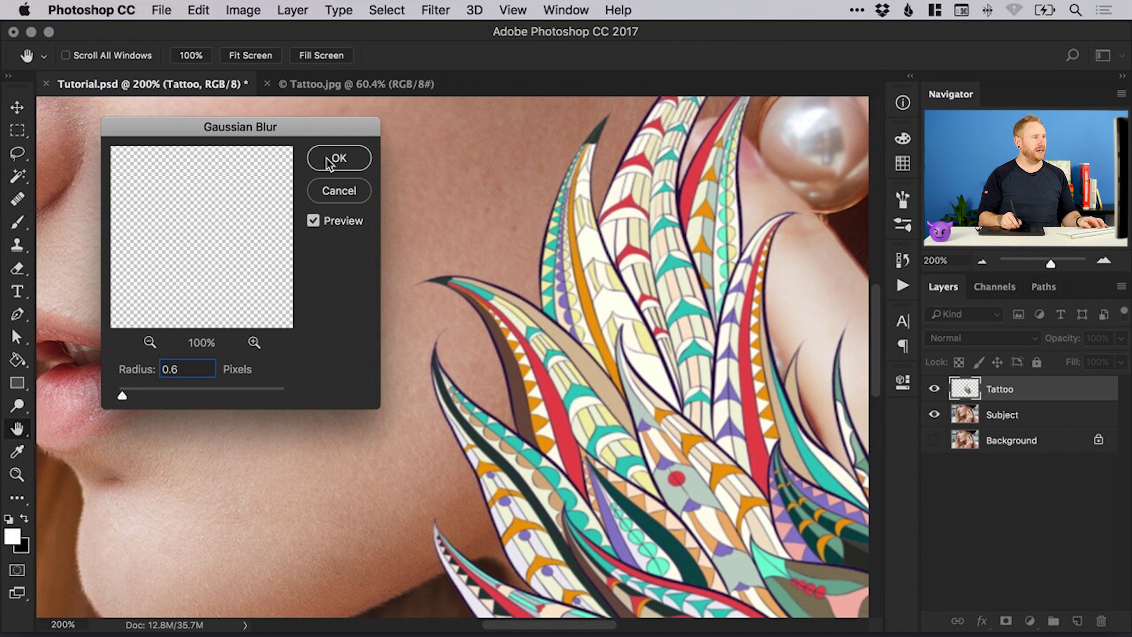
click(339, 158)
- Hide the Tattoo layer and zoom in on the cheek and feather tips to check placement
key(super+minus)
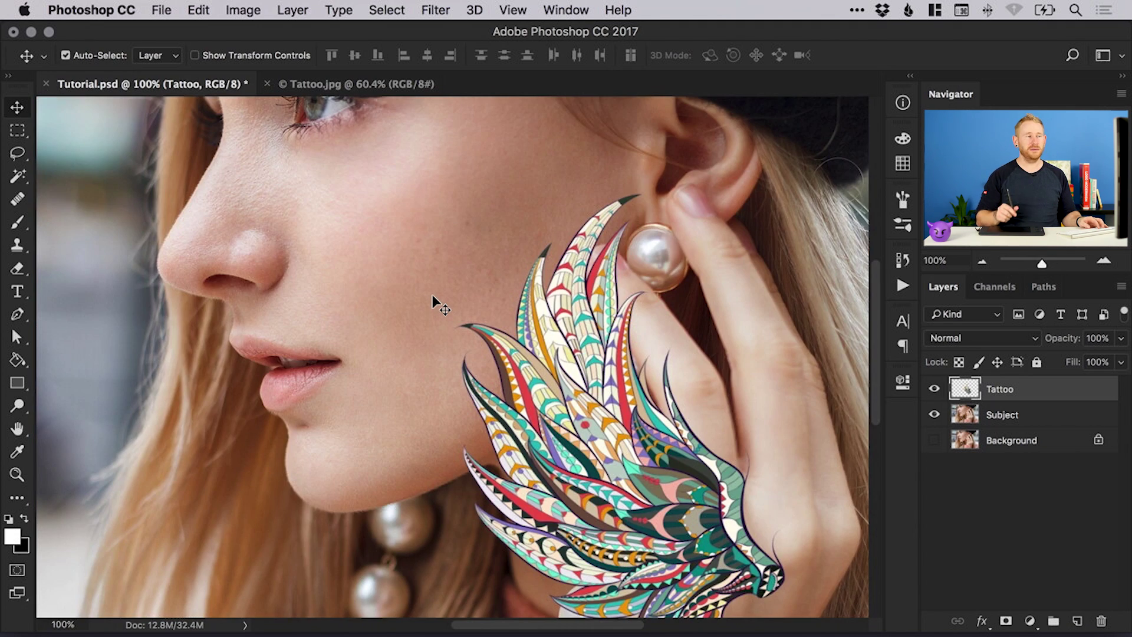
scroll(353, 212, up, 2)
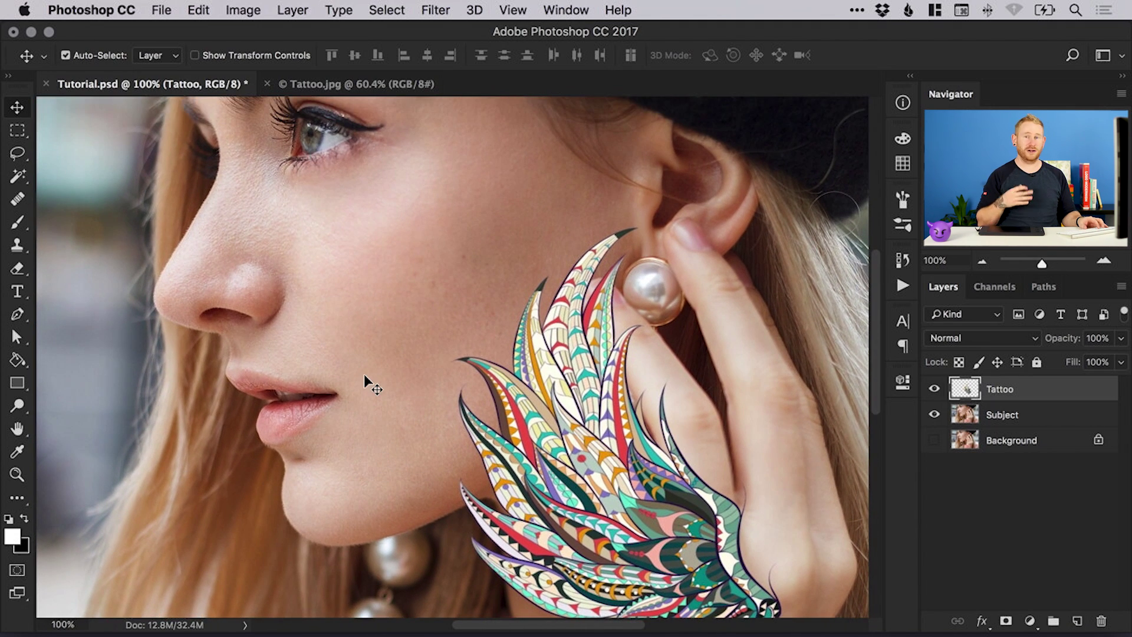
scroll(365, 374, down, 5)
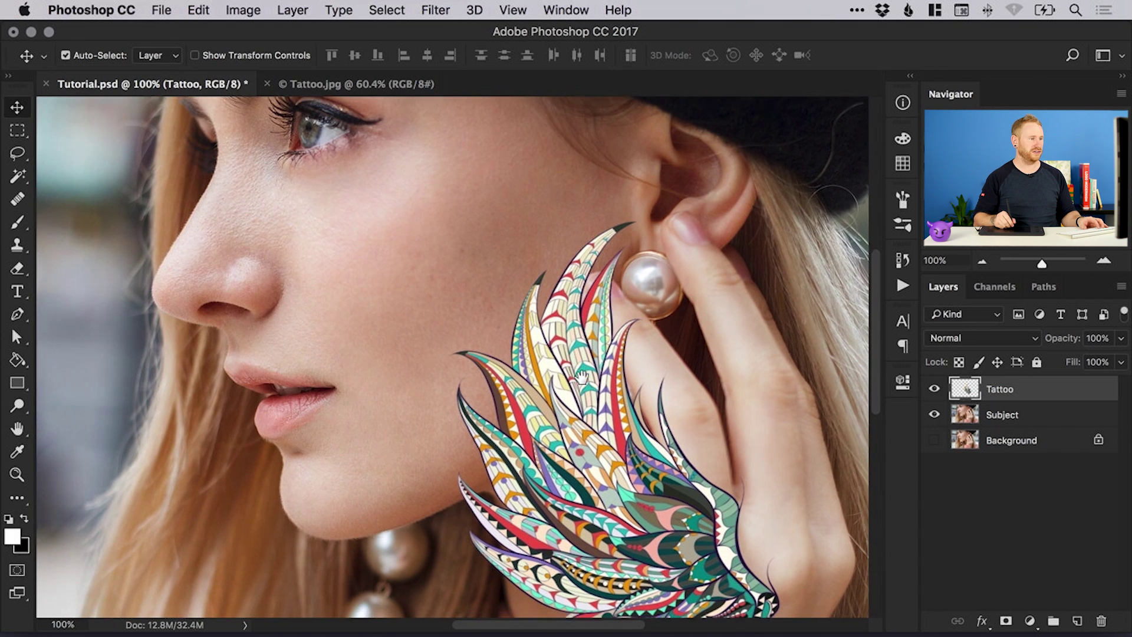
click(935, 390)
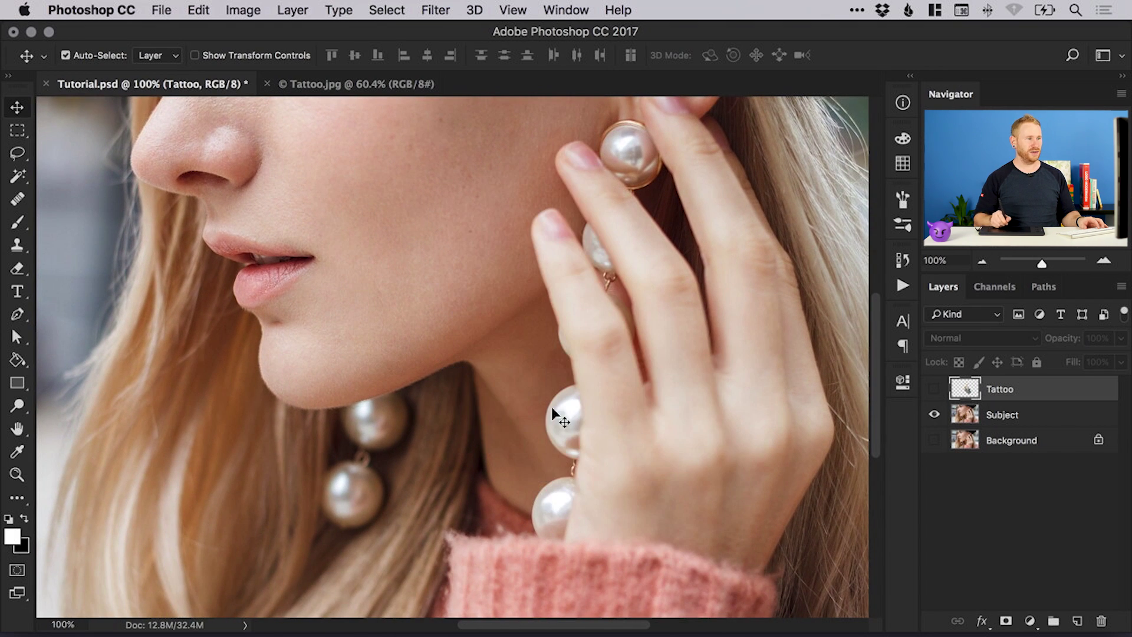
scroll(513, 446, down, 3)
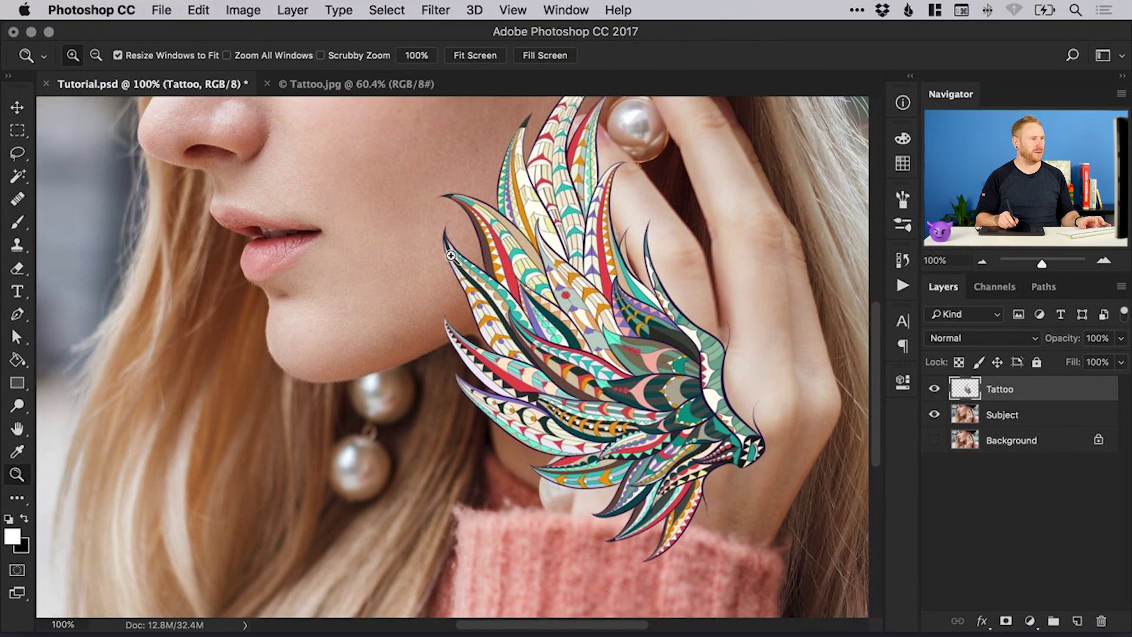
click(436, 242)
scroll(454, 242, down, 5)
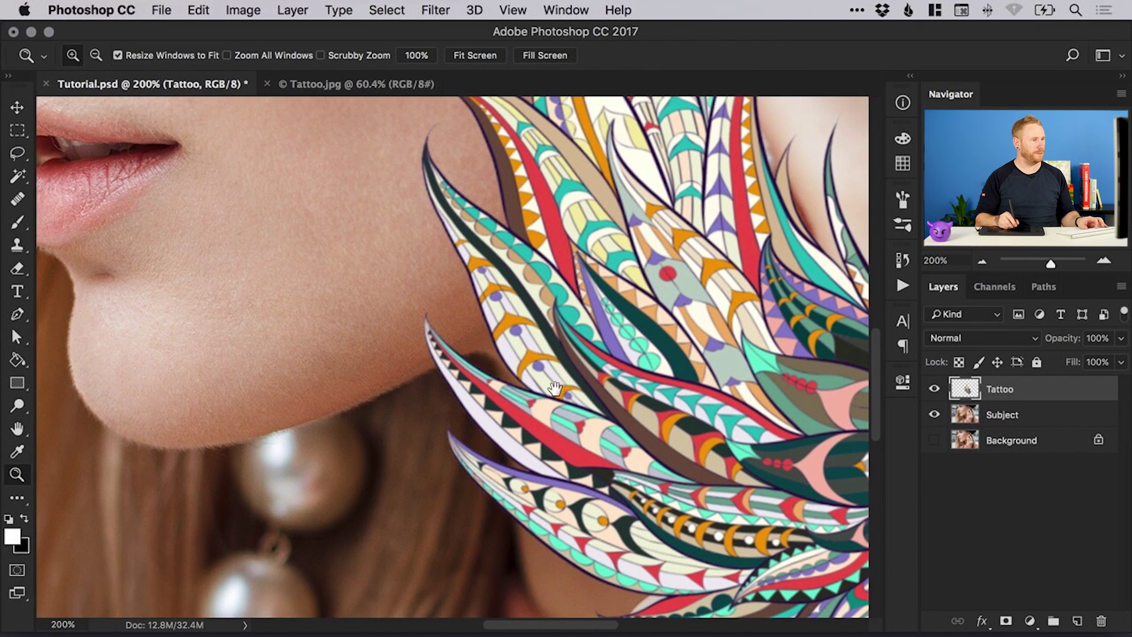
key(v)
scroll(497, 319, right, 1)
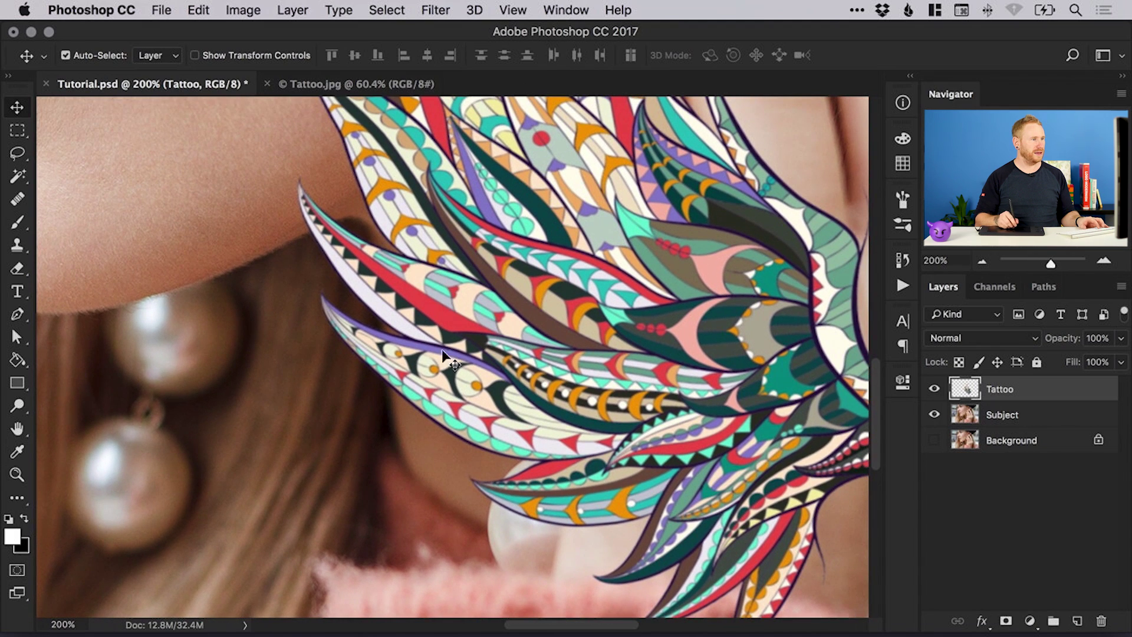
key(super+1)
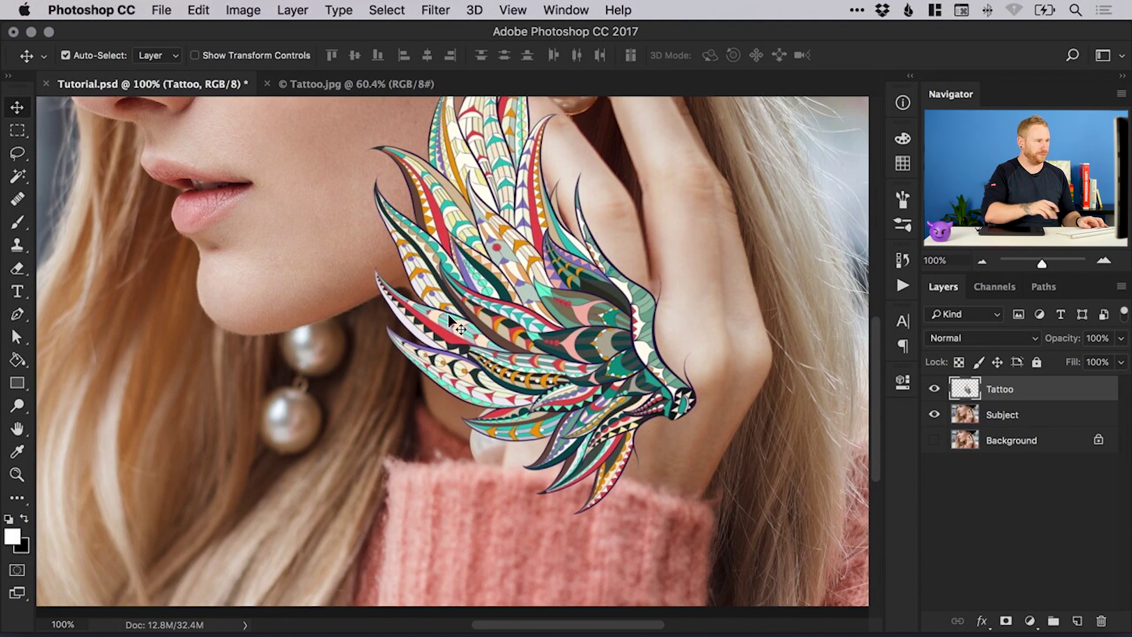
- Lower the Tattoo layer's opacity to 49%
click(1122, 340)
drag(1122, 359, 1077, 360)
click(1023, 397)
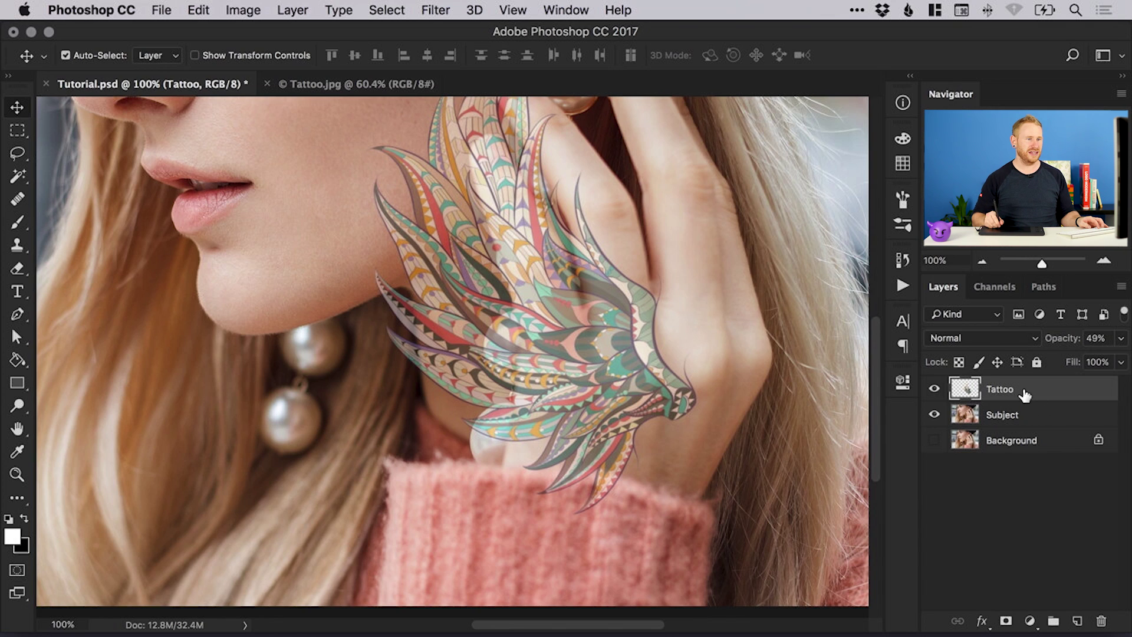
- Switch from the Burn tool to the Blur tool and pick a soft brush preset
click(20, 407)
click(87, 421)
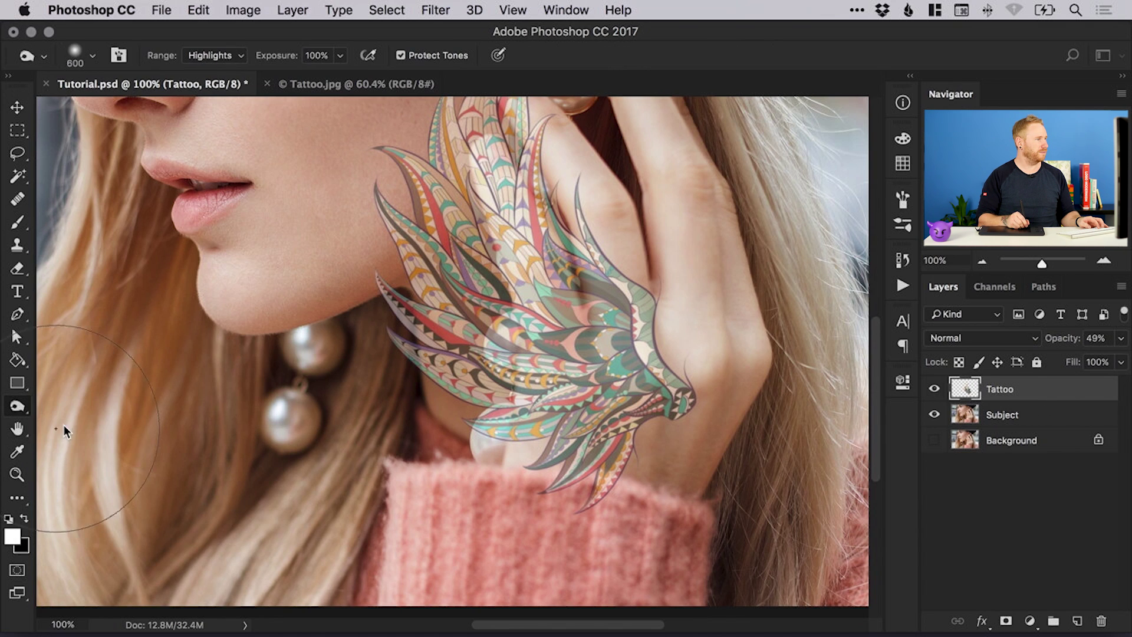
click(23, 498)
click(18, 497)
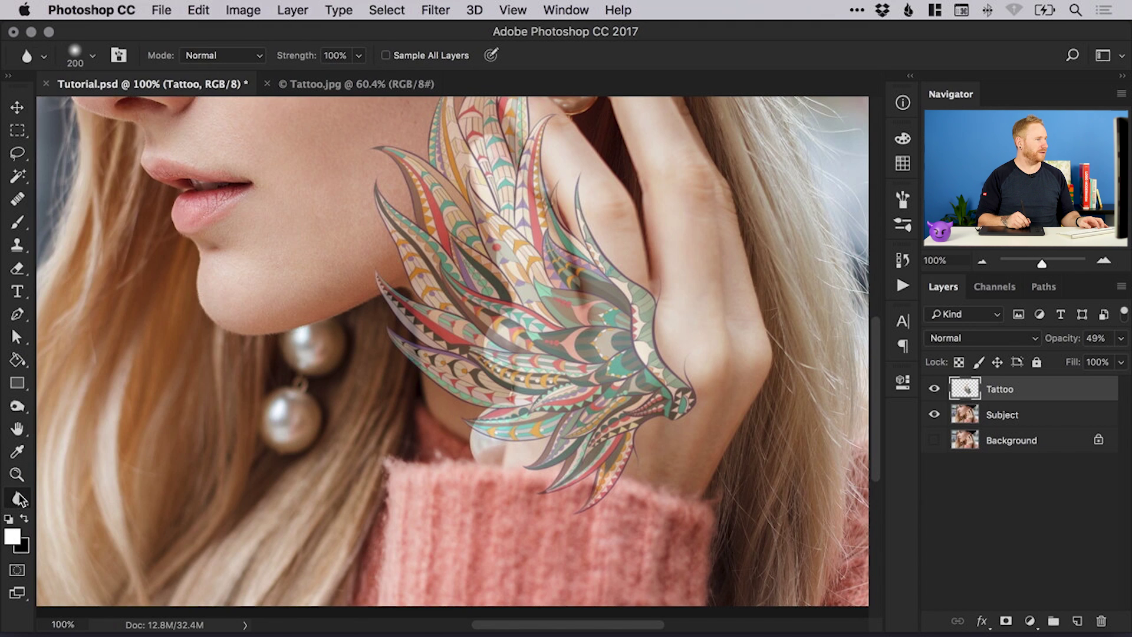
click(92, 55)
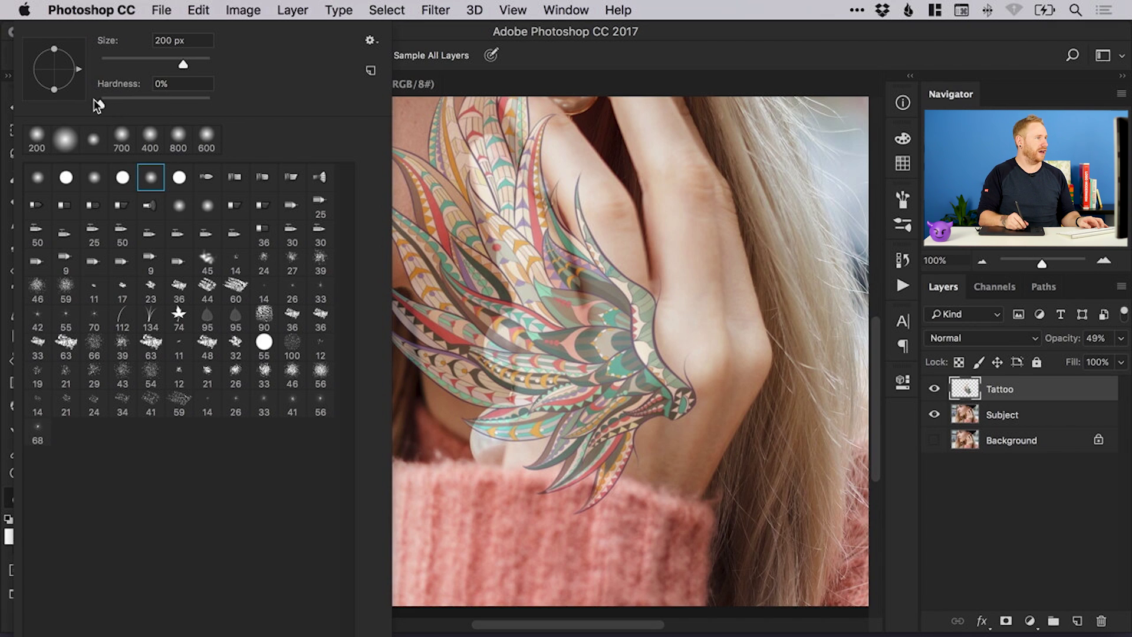
key(Return)
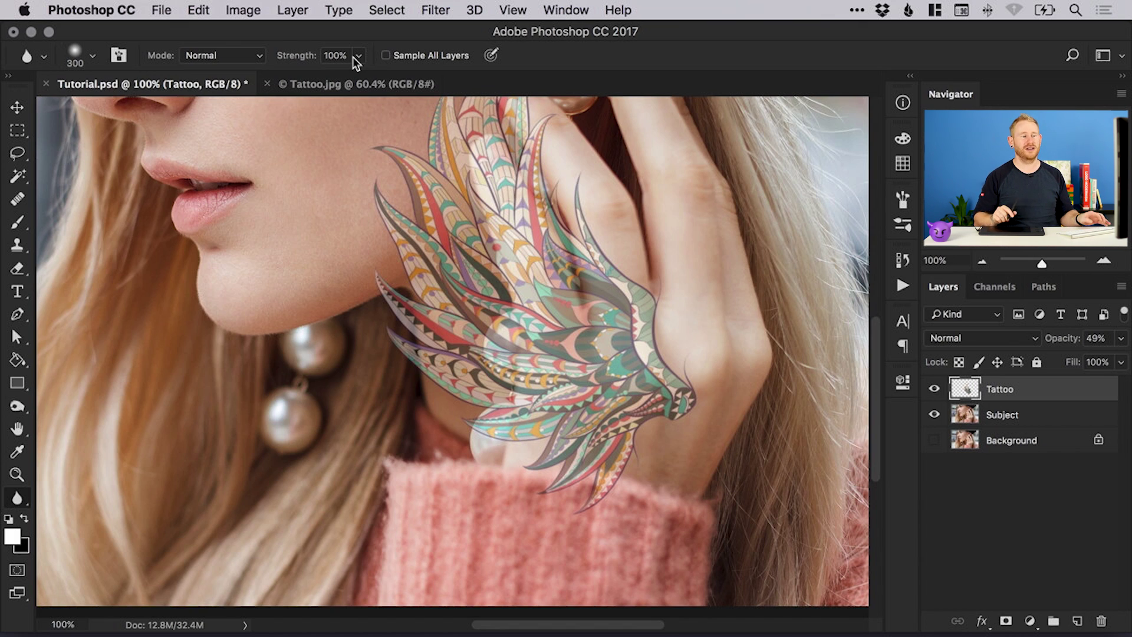
- Compare the tattoo with the fingers beneath at 200% and shrink the blur brush to 175 px
click(933, 388)
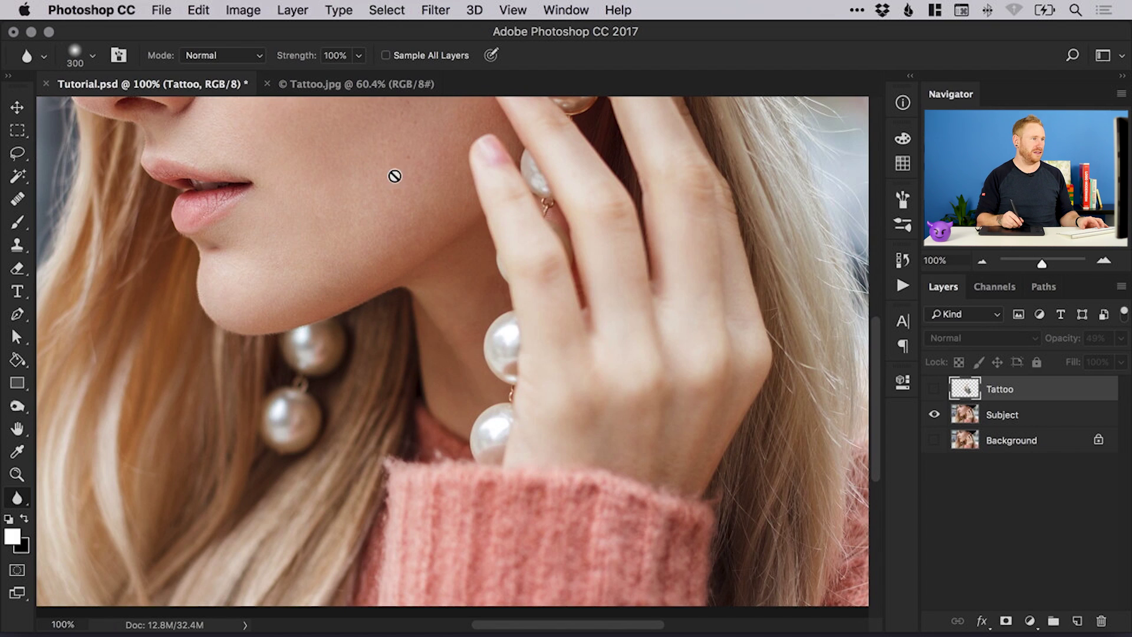
click(934, 389)
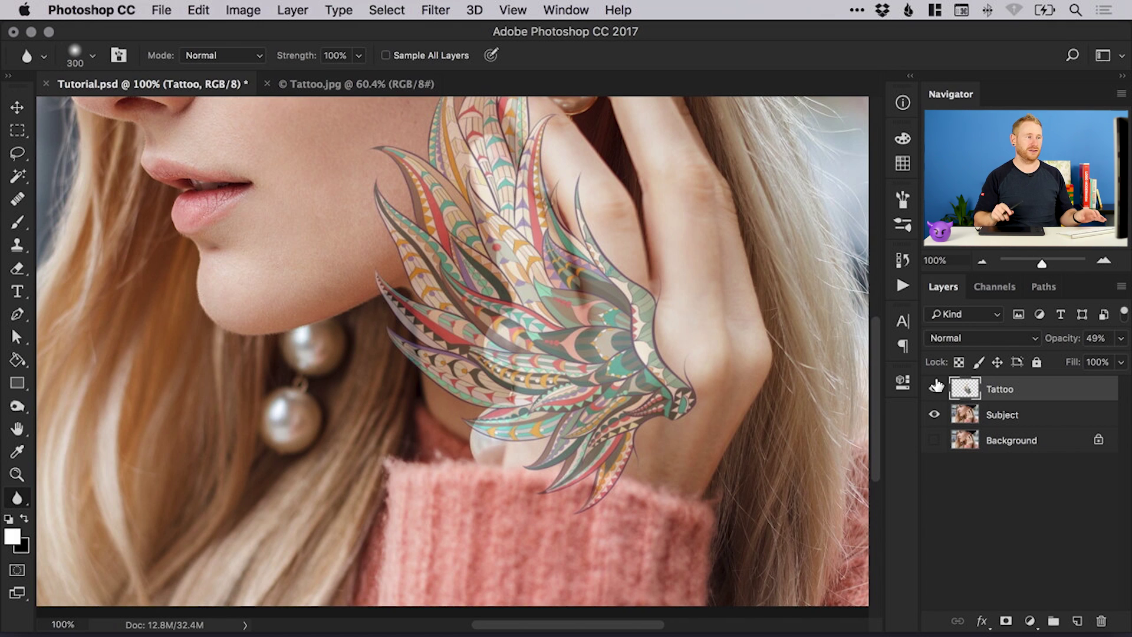
super+click(428, 285)
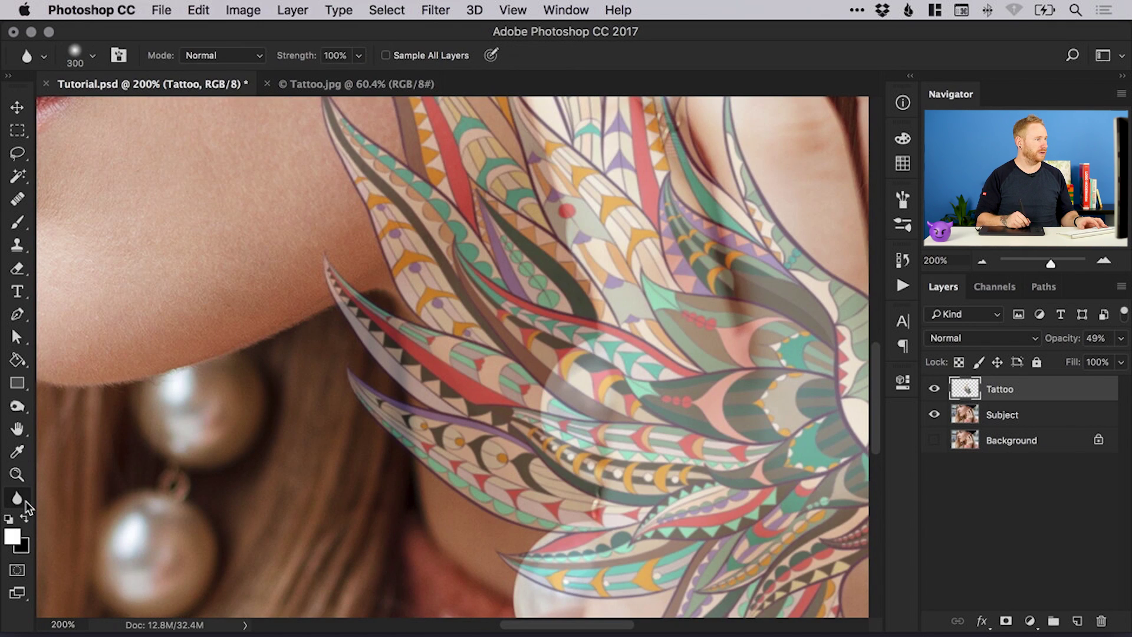
key(bracketleft)
key(bracketleft)
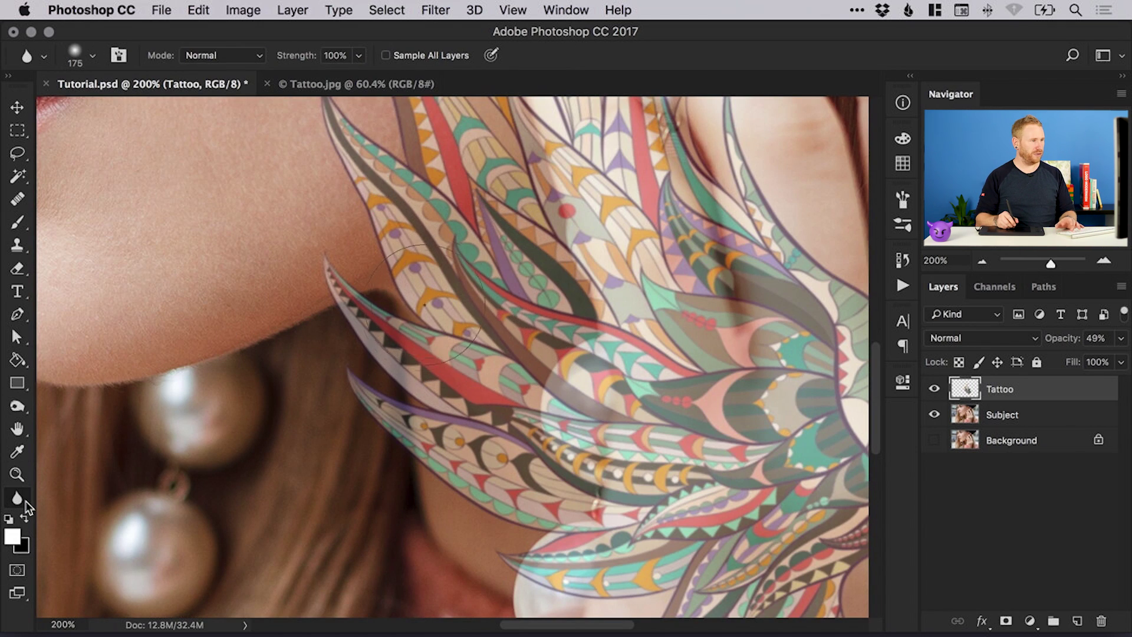
drag(468, 303, 382, 396)
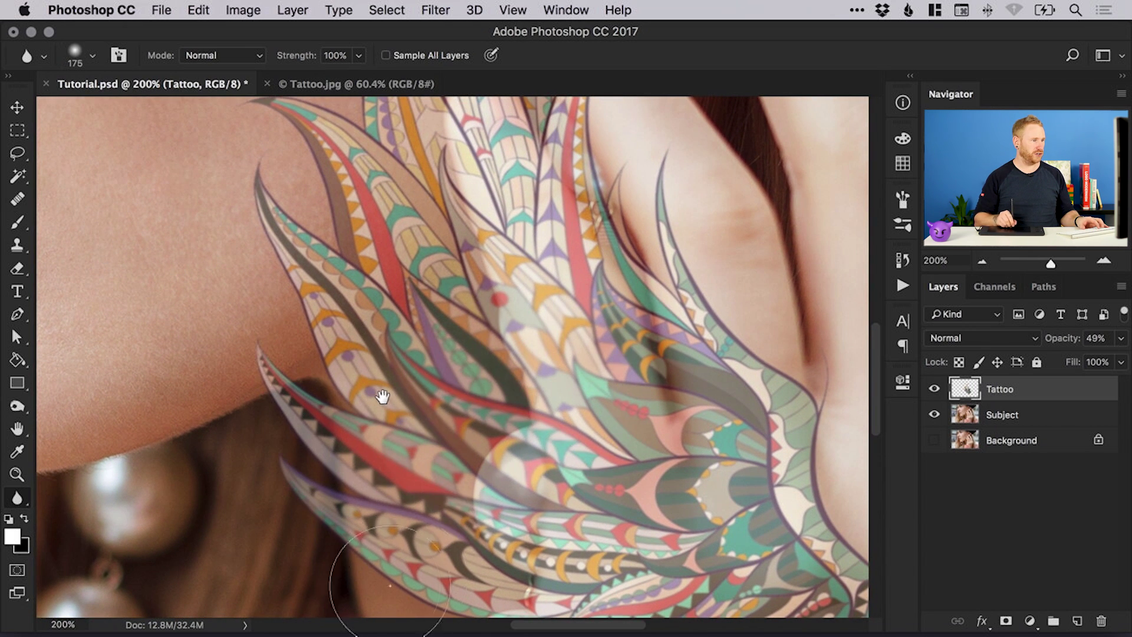
drag(382, 396, 551, 322)
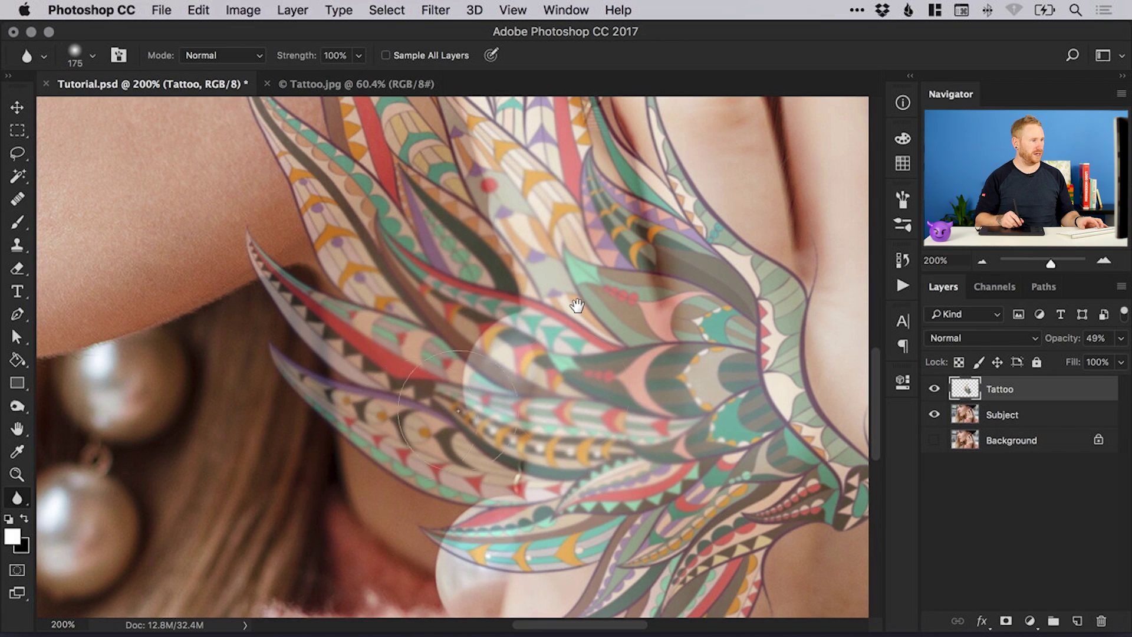
click(935, 389)
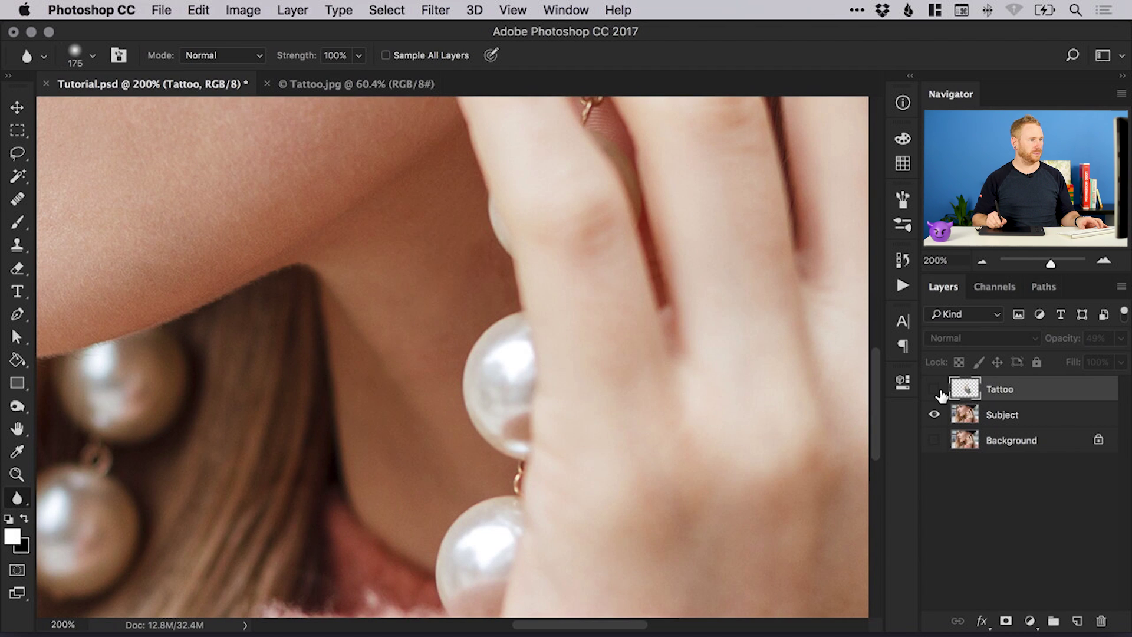
click(934, 389)
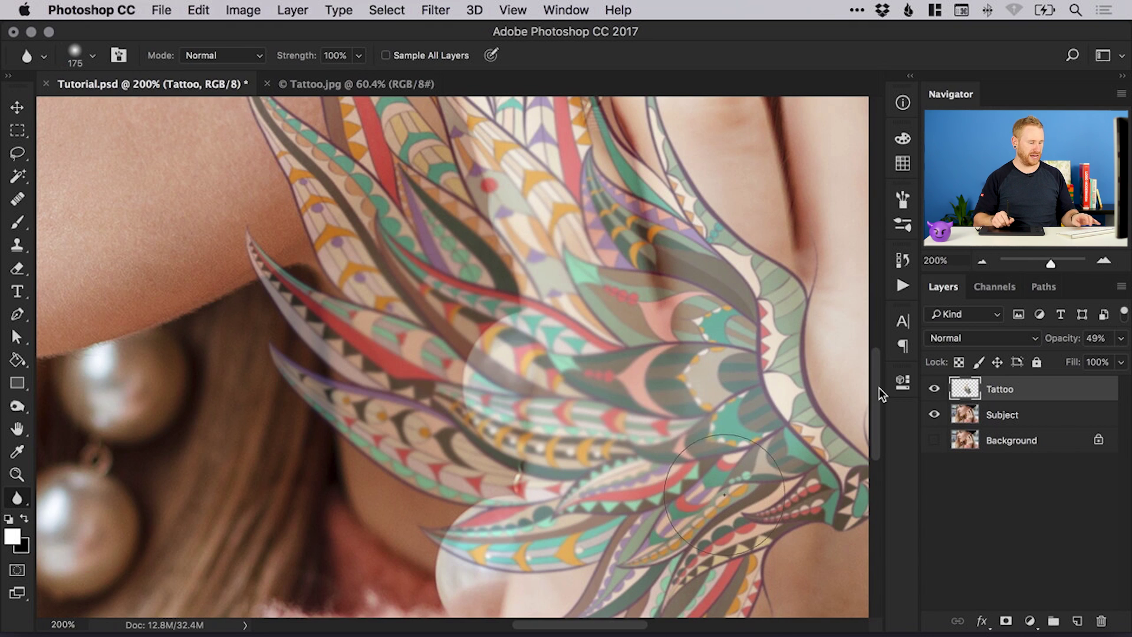
key(super+minus)
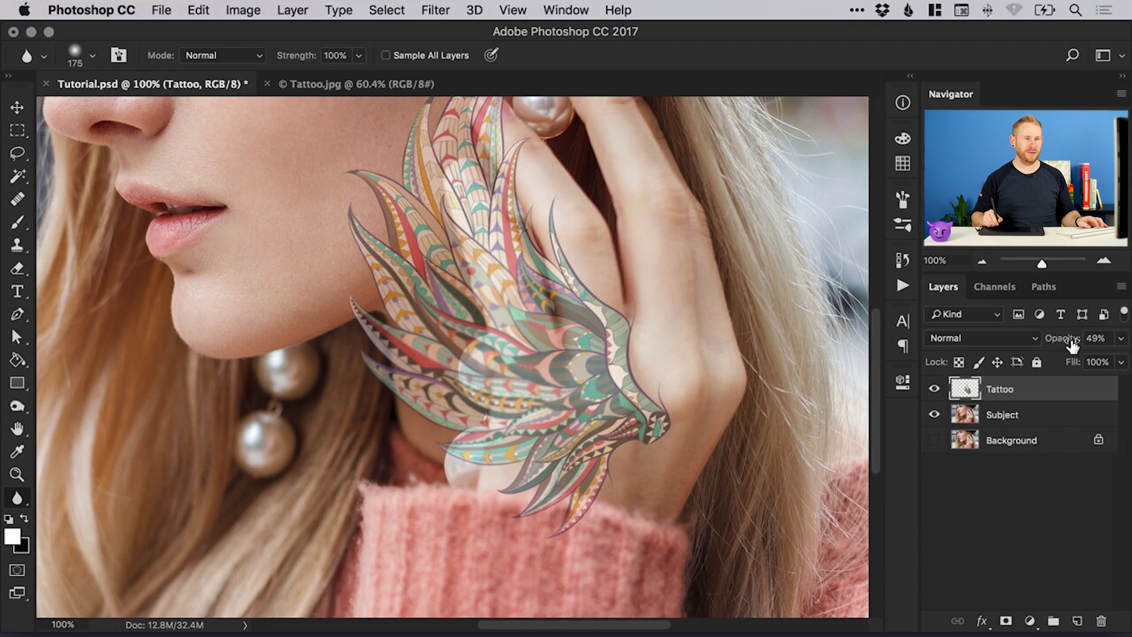
- Restore Tattoo opacity to 100%, inspect it at 200%, then hide the Tattoo layer
click(1121, 338)
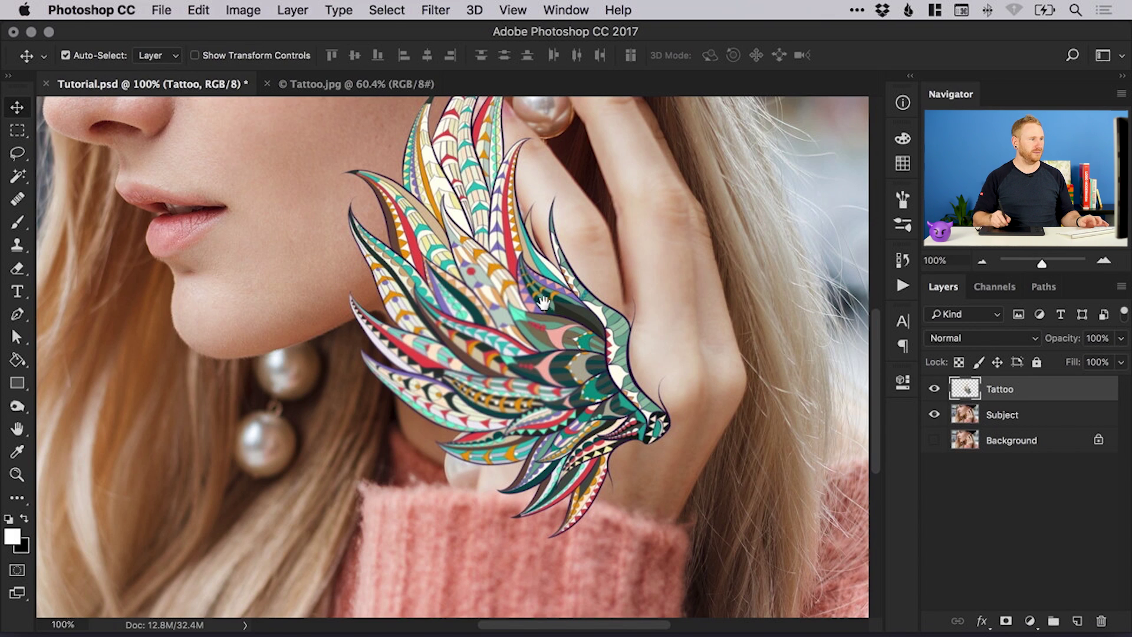
key(super+plus)
key(v)
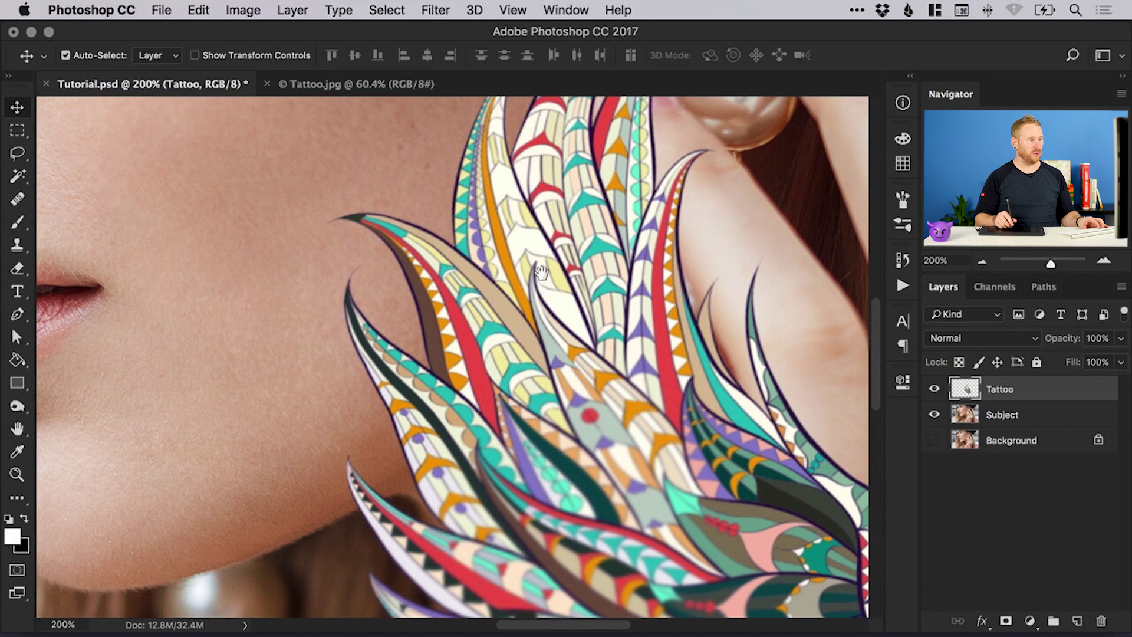
scroll(531, 354, down, 5)
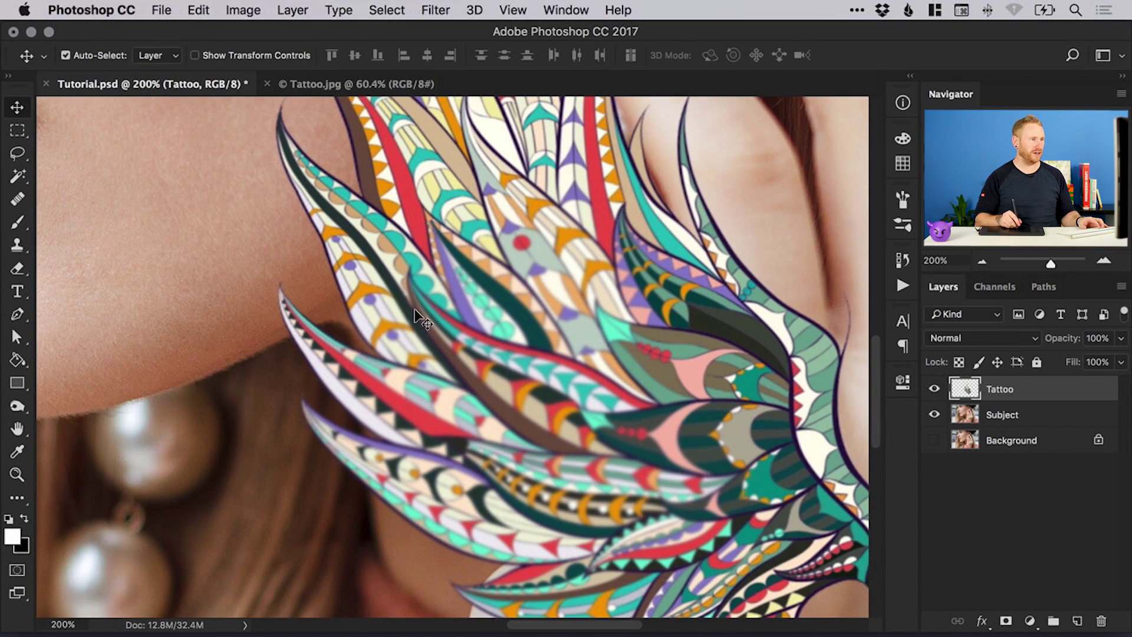
click(934, 389)
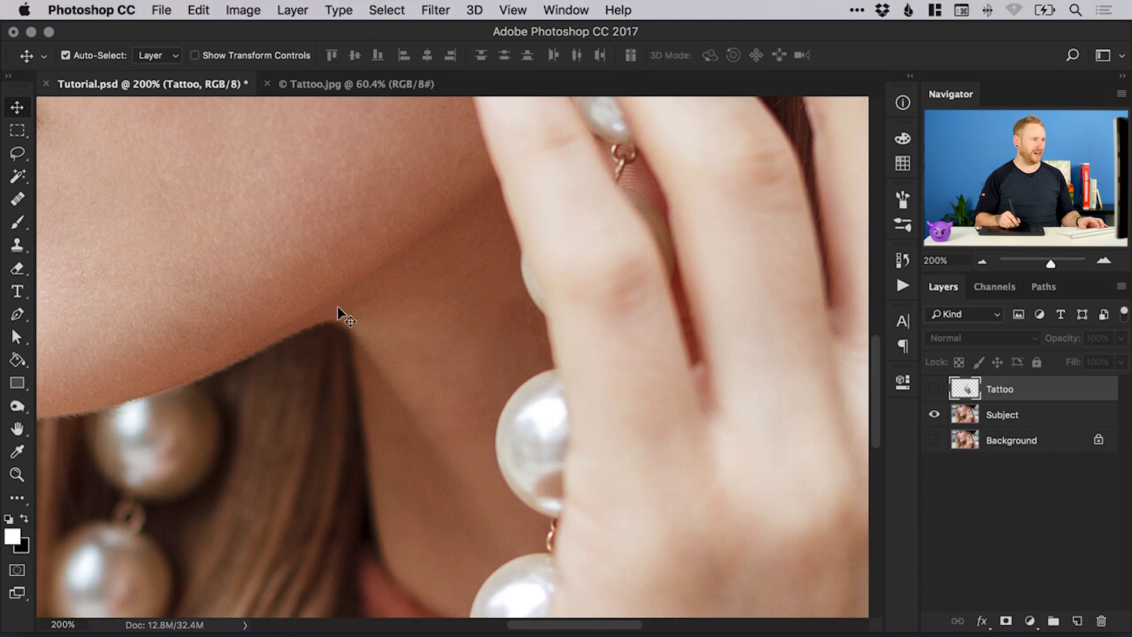
key(super+1)
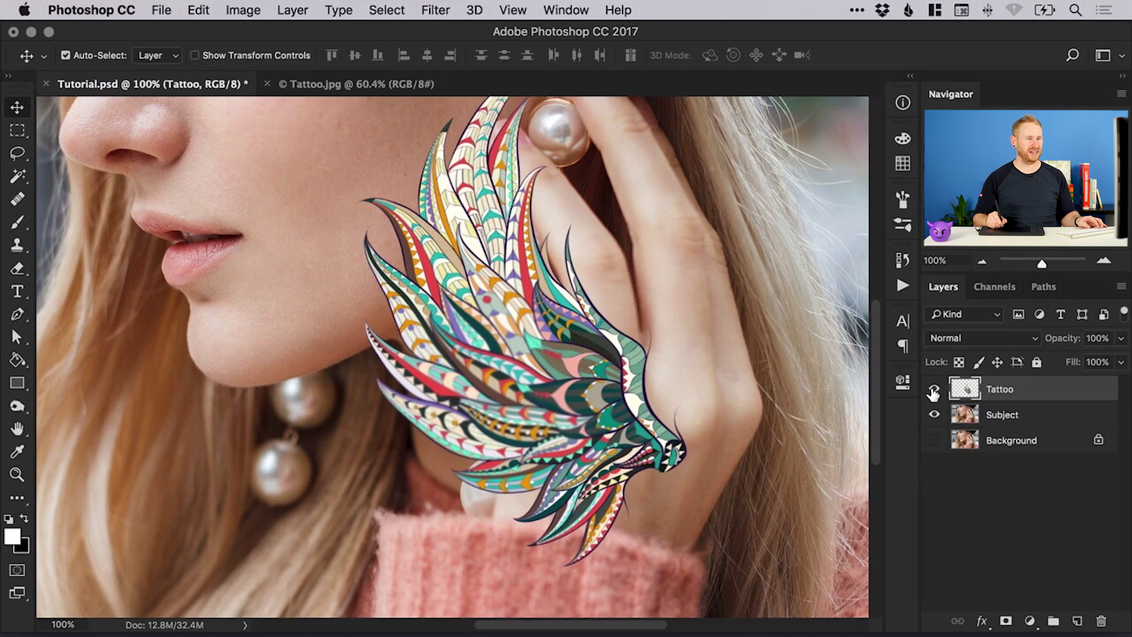
- In the Tattoo layer's Blending Options, drag the Underlying Layer slider so the tattoo fades over light skin
right_click(1005, 391)
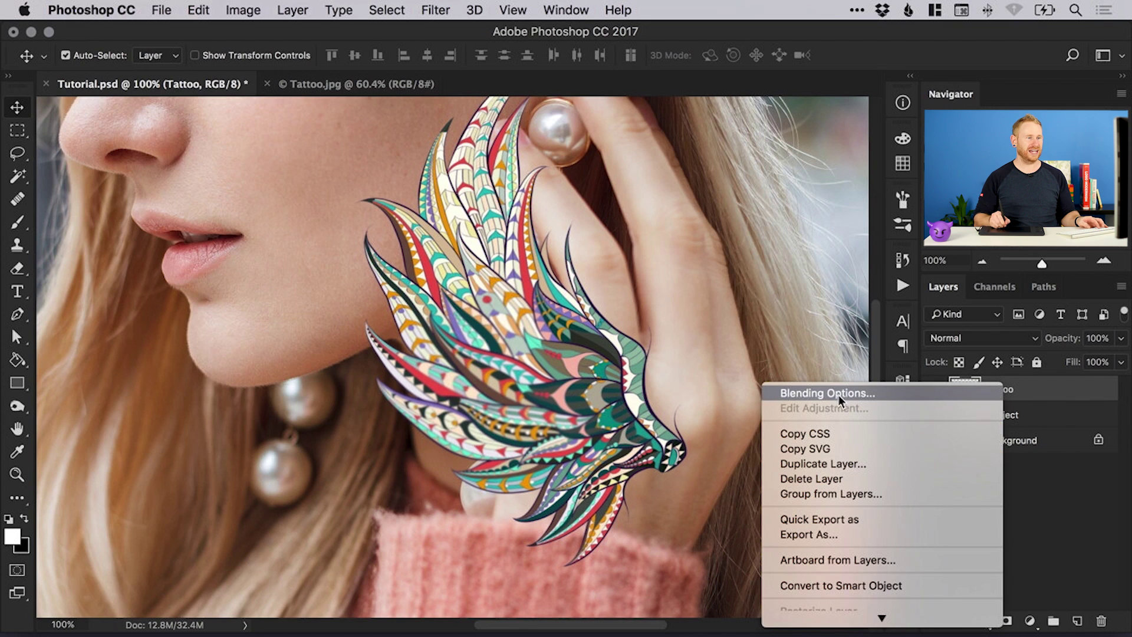
click(881, 394)
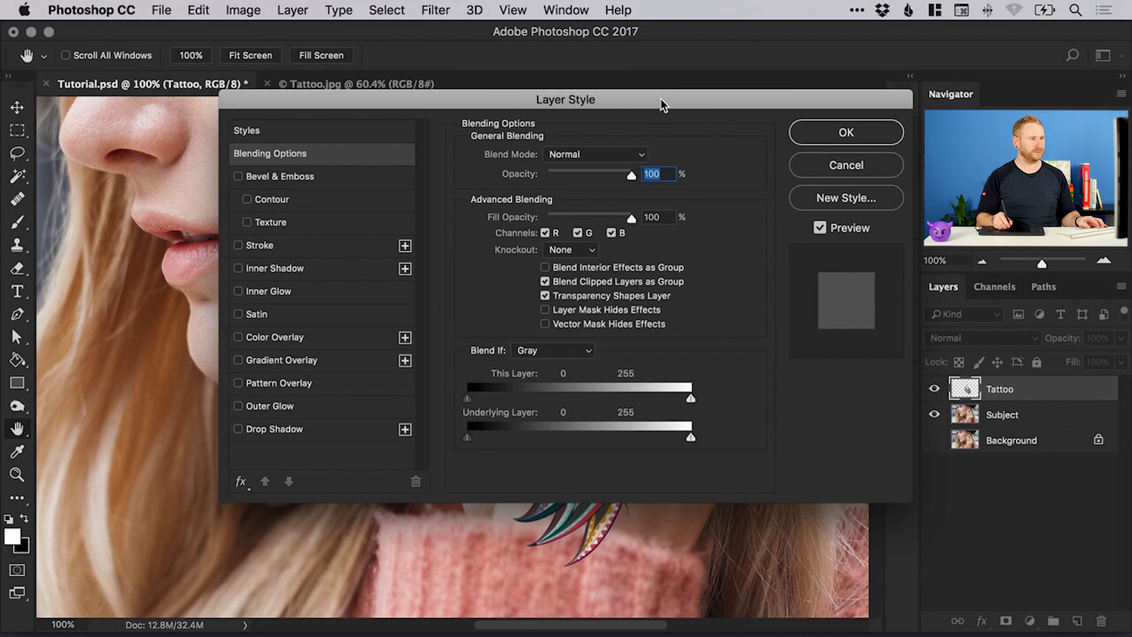
drag(440, 98, 711, 142)
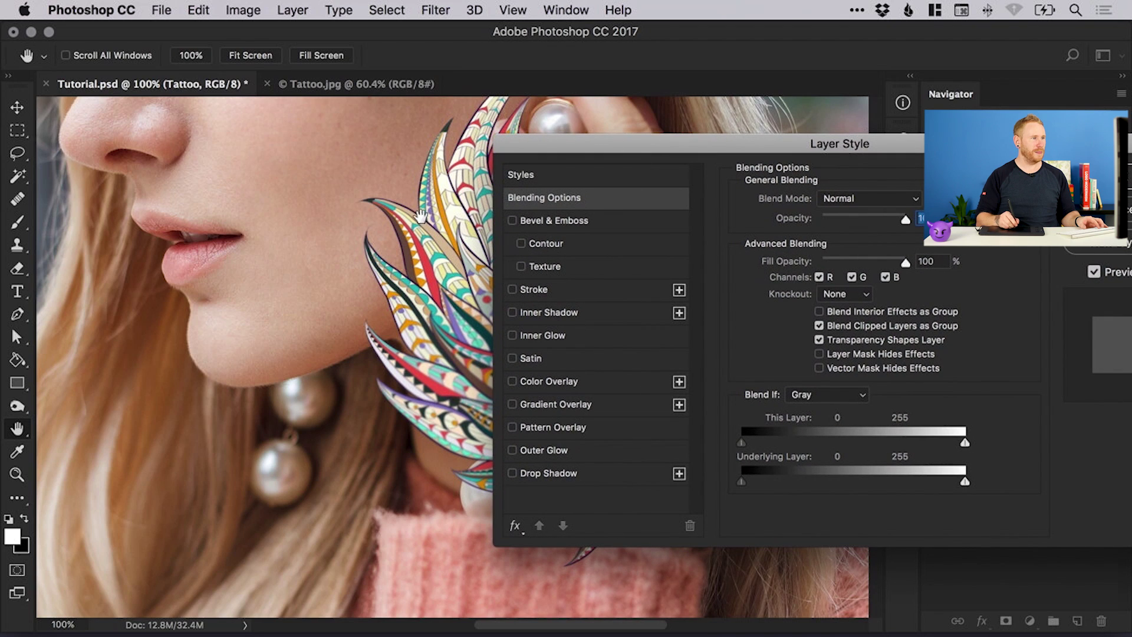
drag(420, 217, 169, 243)
drag(723, 140, 663, 132)
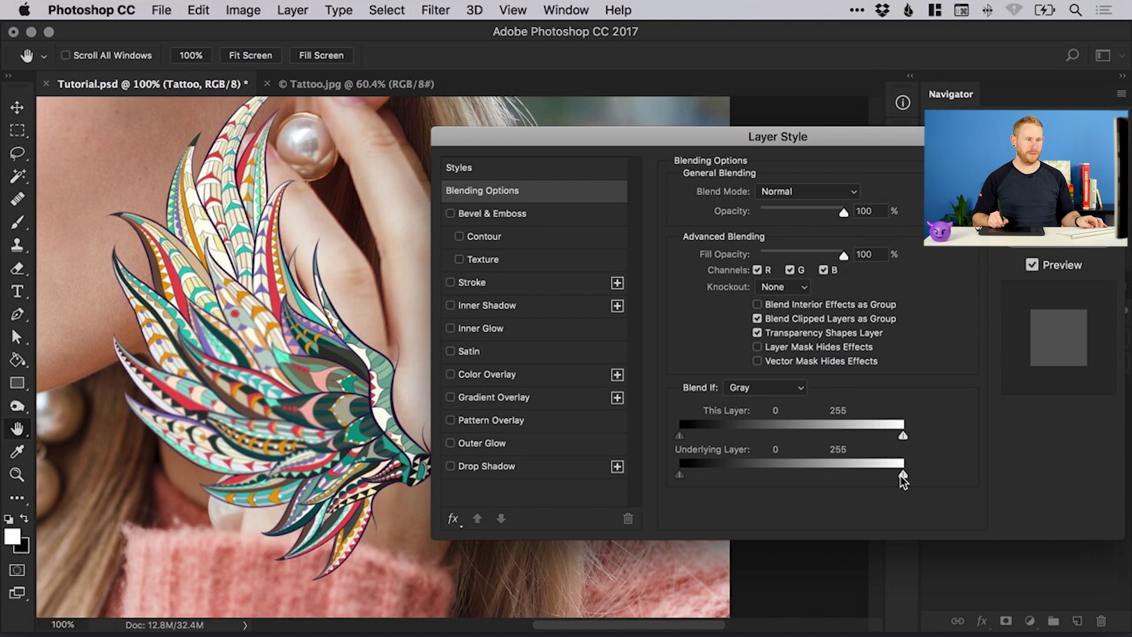
drag(900, 478, 700, 472)
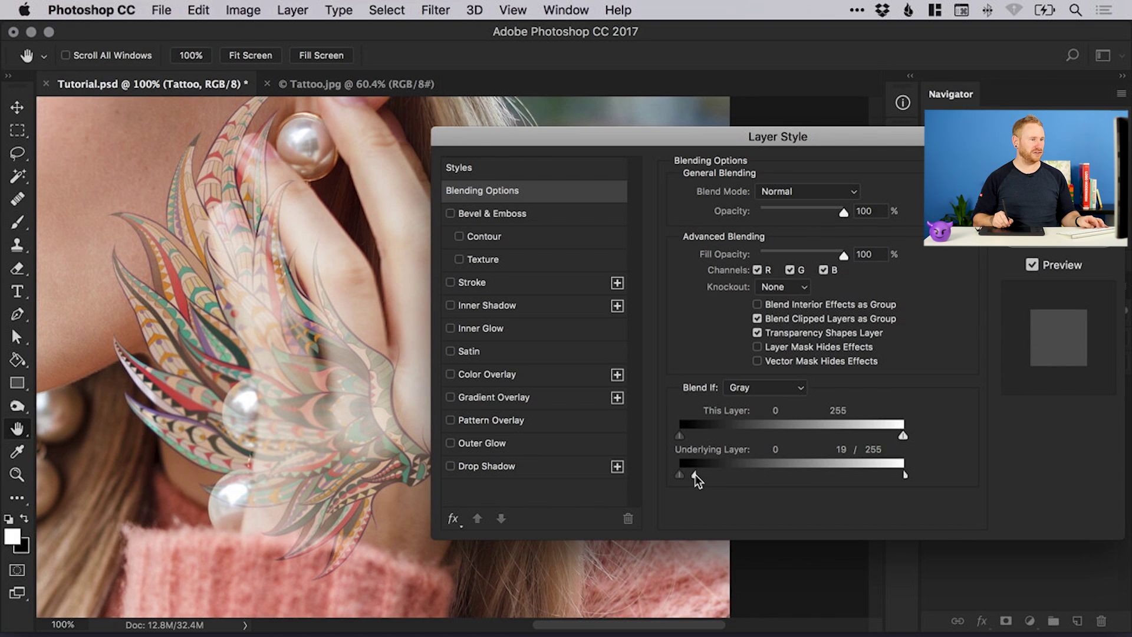
drag(696, 474, 682, 477)
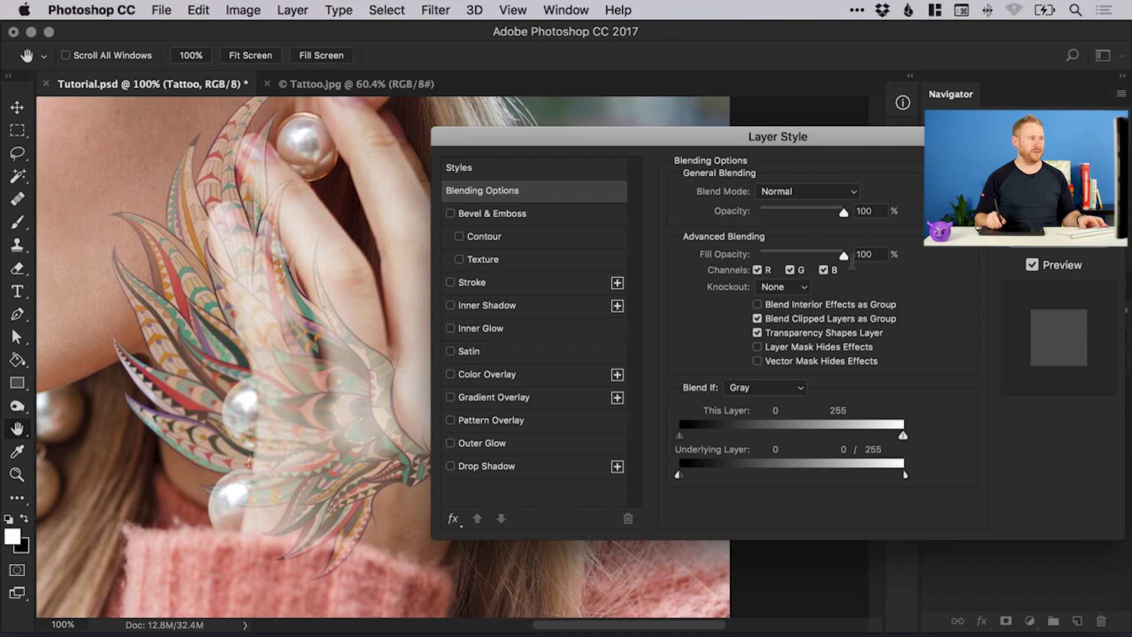
- Accept the Layer Style and switch the Tattoo layer's blend mode to Multiply
key(Return)
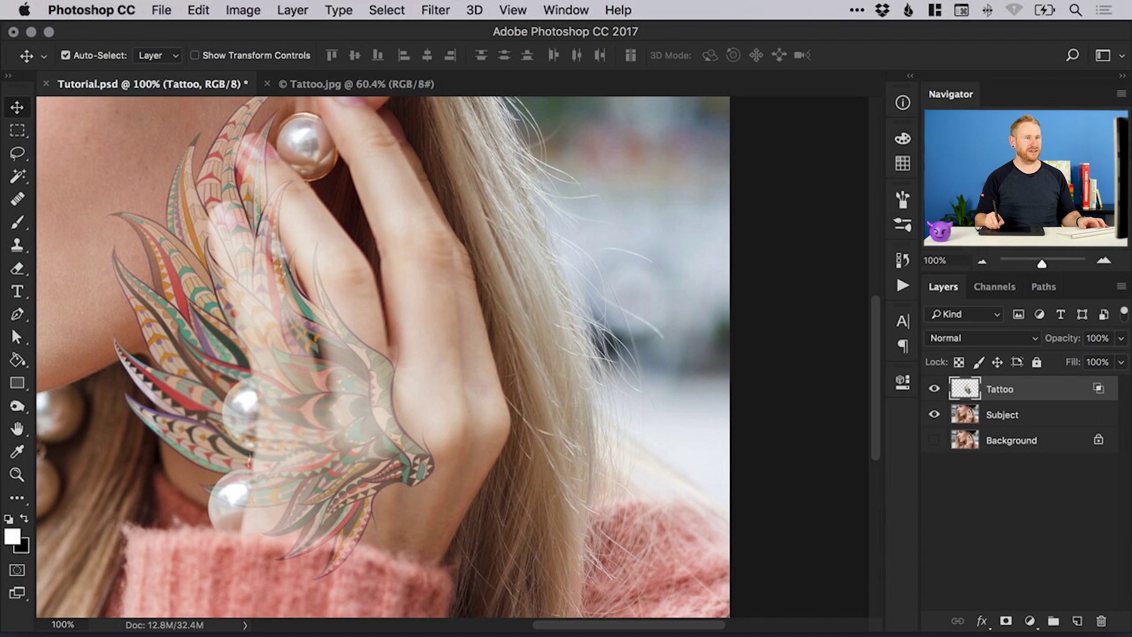
drag(369, 365, 561, 417)
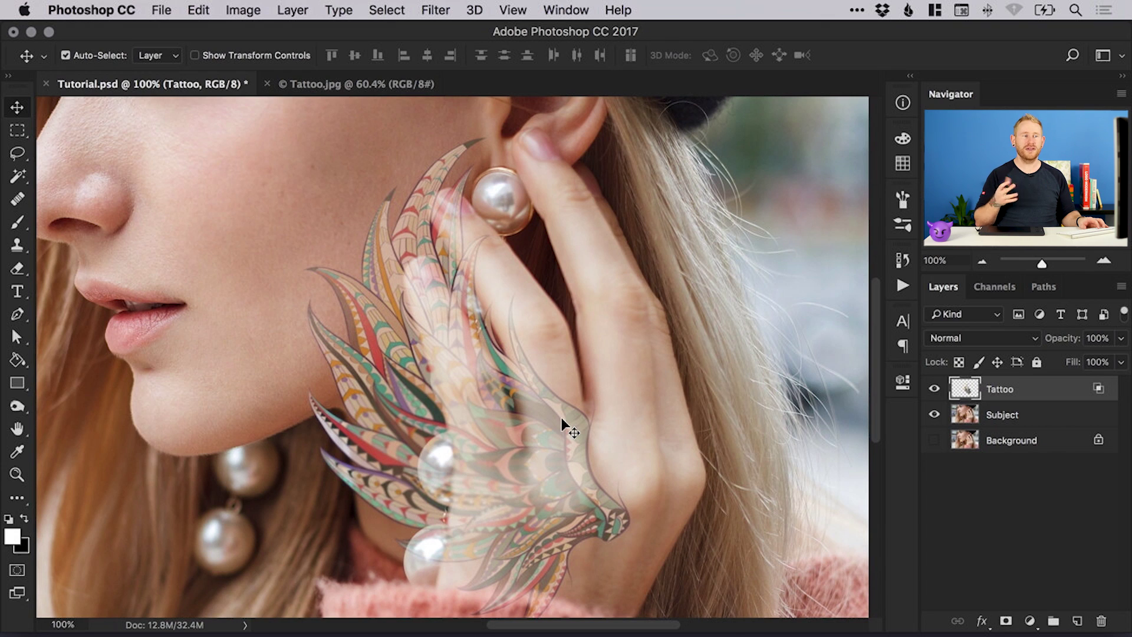
click(972, 338)
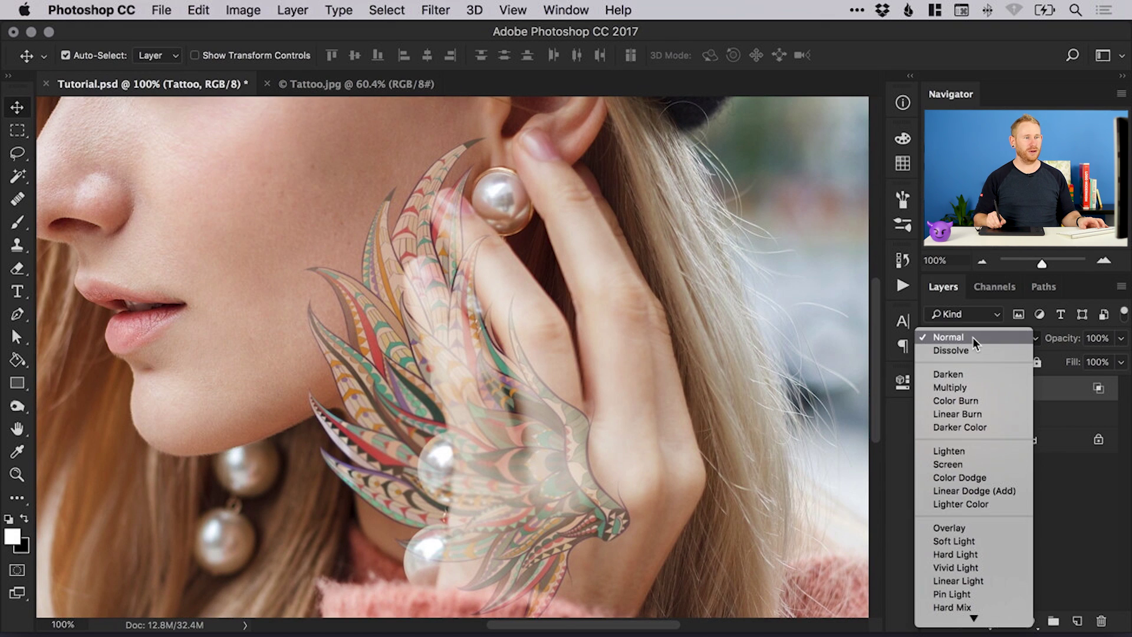
click(970, 386)
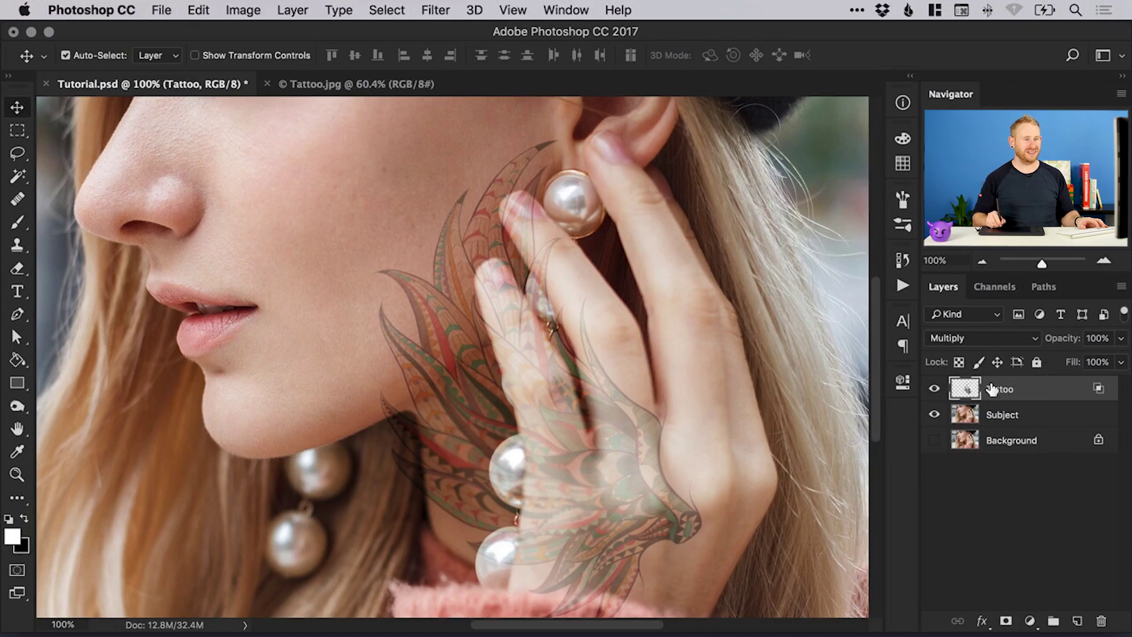
- Add a layer mask to Tattoo and paint it over the hand with a soft round brush
click(1005, 620)
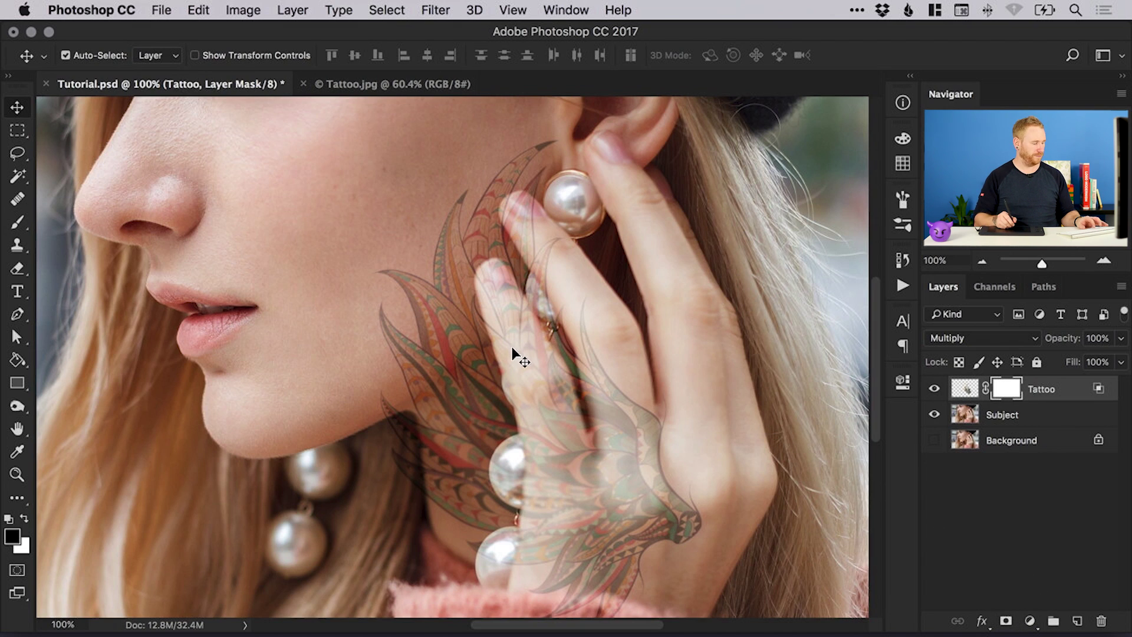
click(24, 225)
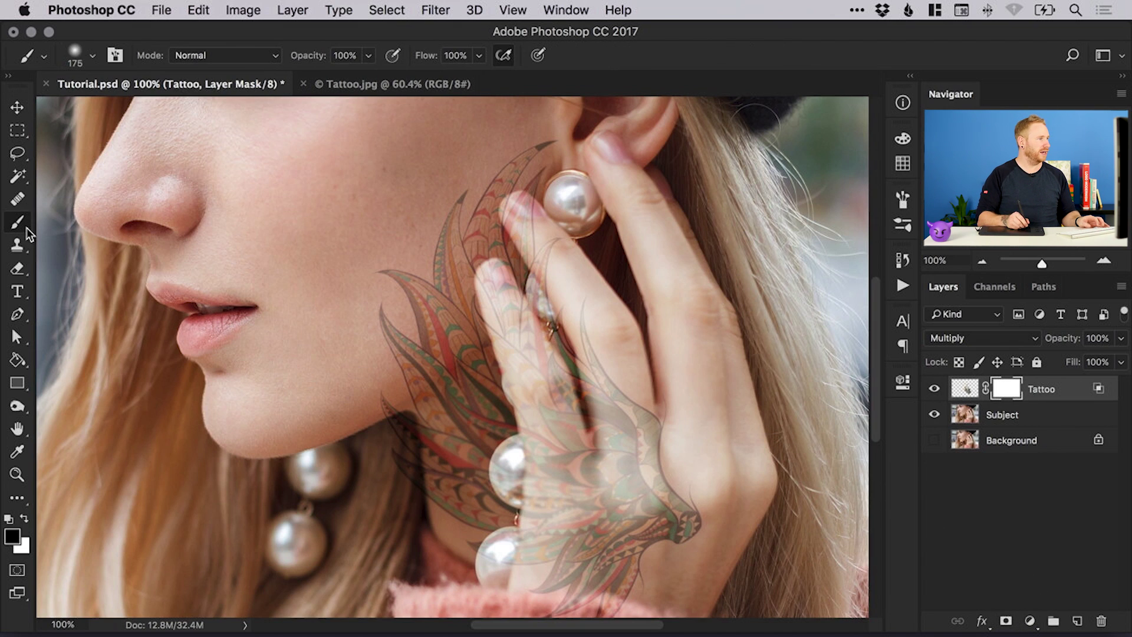
click(92, 55)
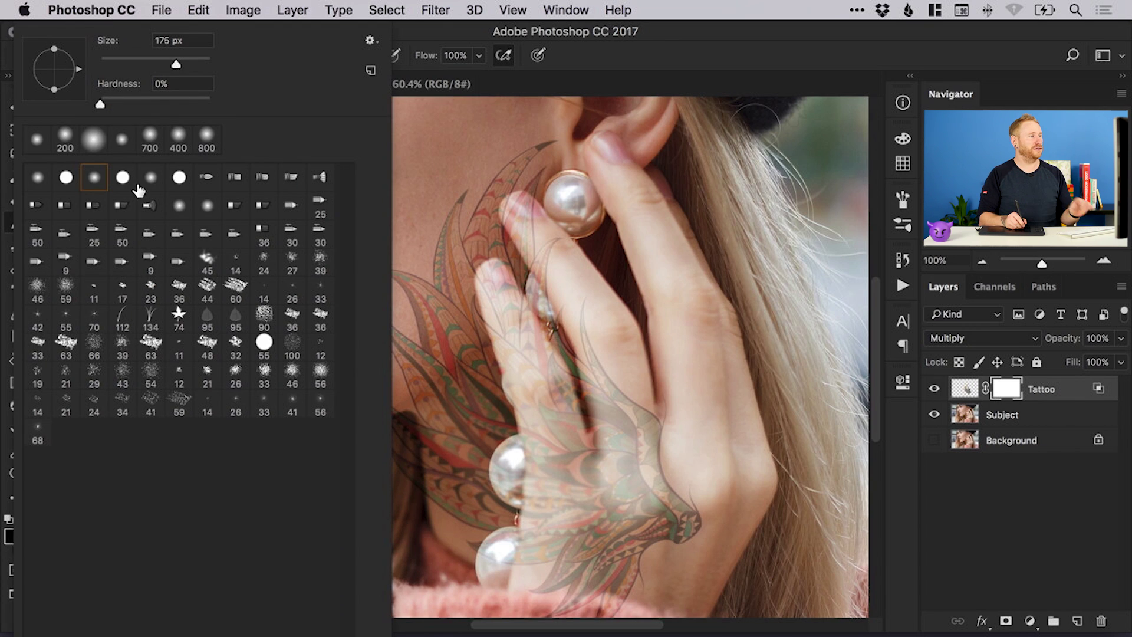
click(150, 177)
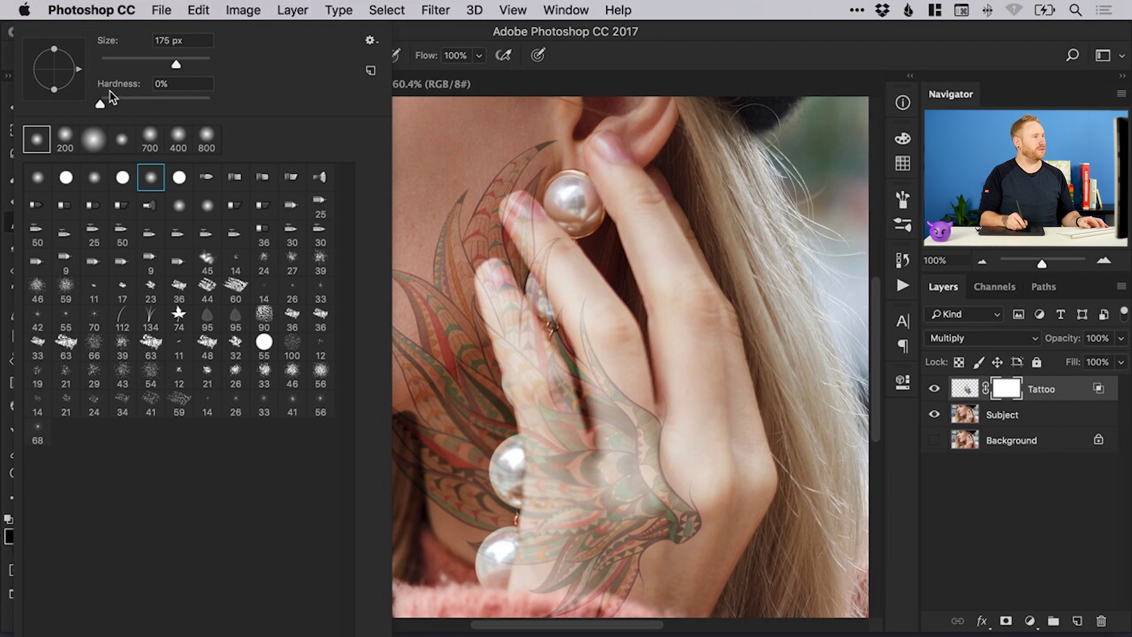
key(Return)
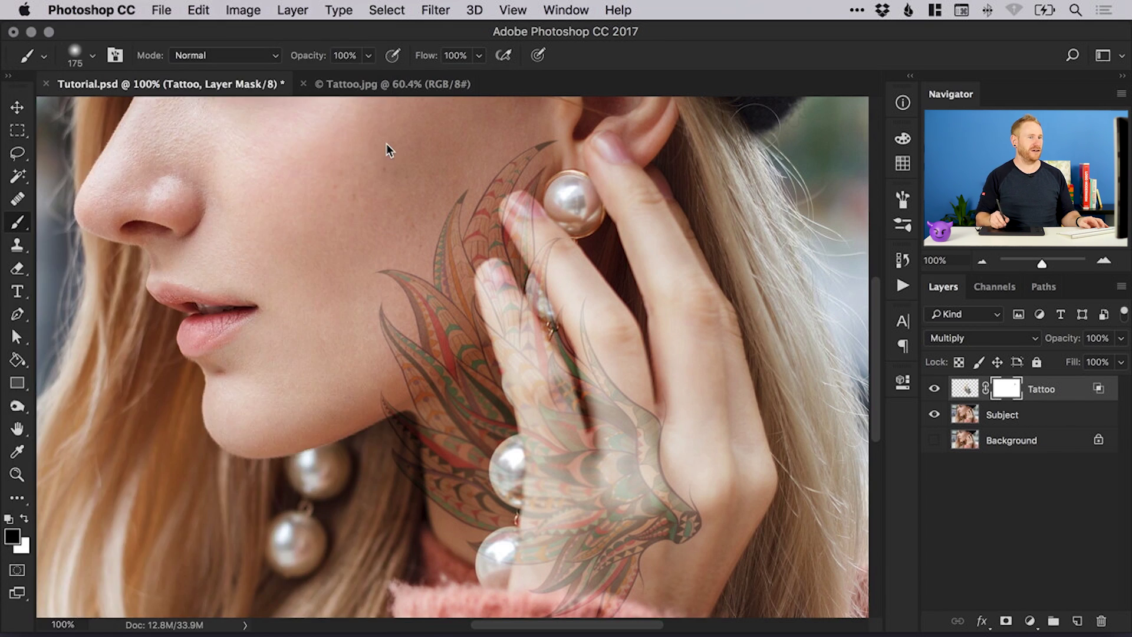
drag(533, 419, 523, 306)
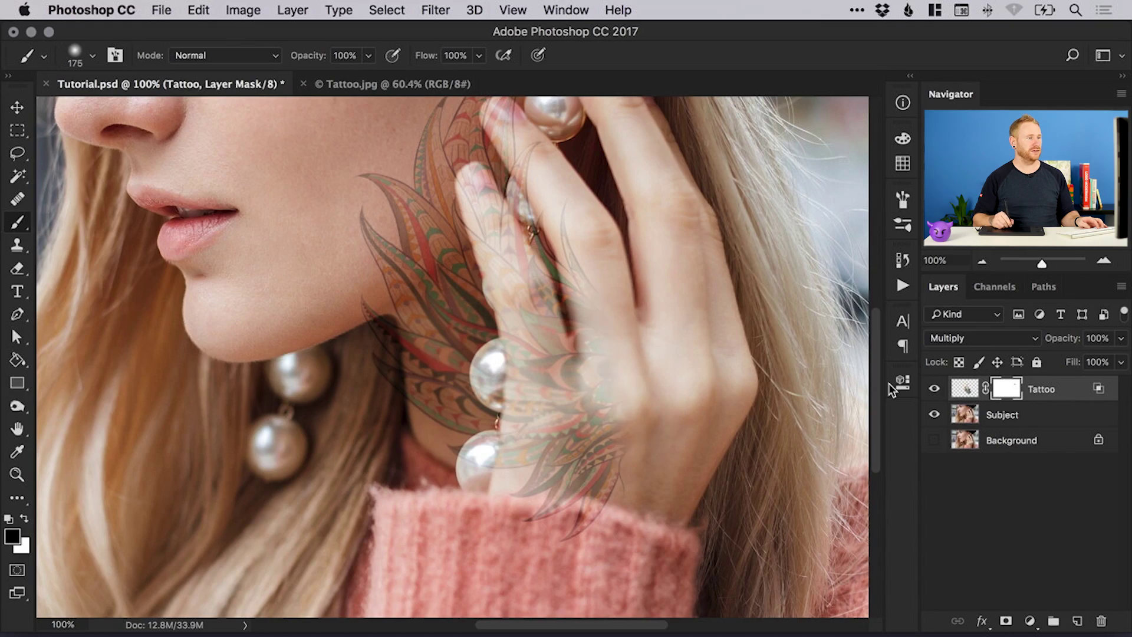
- Mask the tattoo off the fingers, then the lower pearl and adjacent neck with a smaller brush
mouse_move(616, 422)
mouse_down()
mouse_move(586, 519)
mouse_move(527, 477)
mouse_move(557, 277)
mouse_move(524, 195)
mouse_move(558, 236)
mouse_up()
super+click(542, 437)
super+click(521, 483)
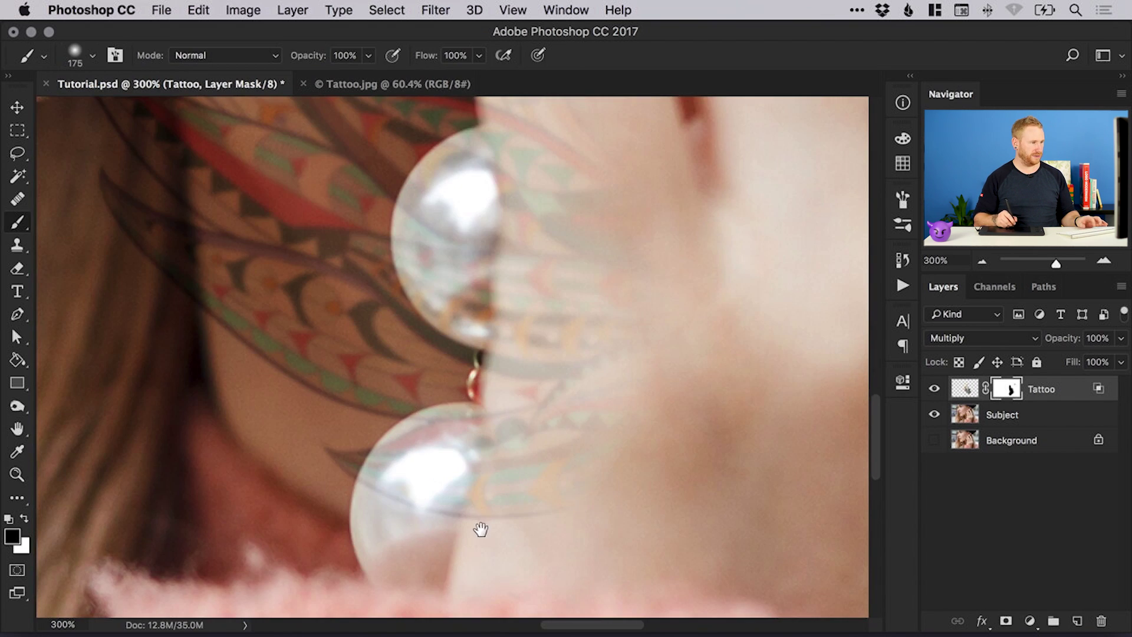
drag(480, 528, 536, 447)
key(bracketleft)
key(bracketleft)
key(bracketleft)
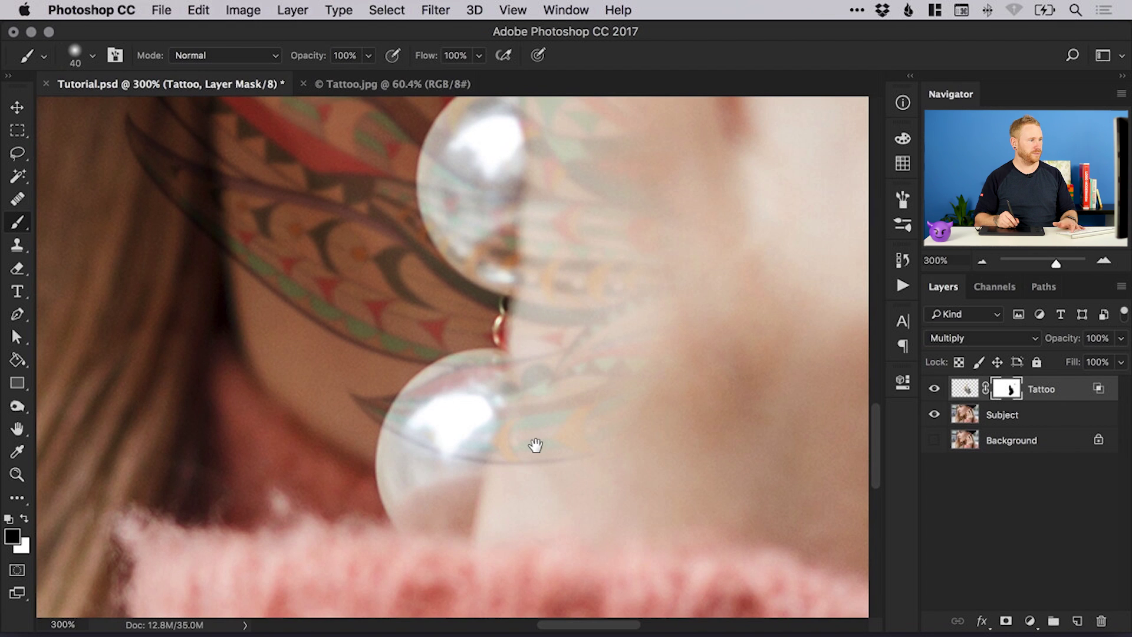
mouse_move(439, 386)
mouse_down()
mouse_move(489, 371)
mouse_move(495, 436)
mouse_move(533, 368)
mouse_up()
mouse_move(534, 413)
mouse_down()
mouse_move(548, 330)
mouse_move(580, 377)
mouse_move(619, 362)
mouse_up()
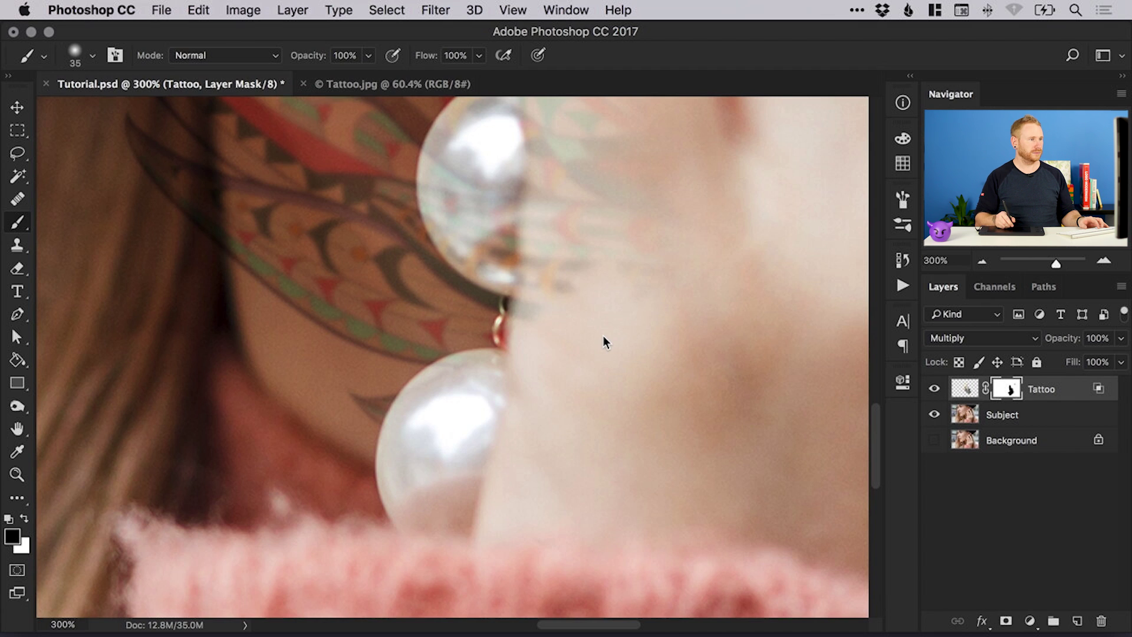
- Clean the tattoo off the upper pearl, its edge, and the neck to its right
scroll(603, 336, up, 4)
mouse_move(485, 403)
mouse_down()
mouse_move(463, 385)
mouse_move(443, 320)
mouse_up()
mouse_move(465, 253)
mouse_down()
mouse_move(477, 233)
mouse_move(495, 383)
mouse_move(522, 271)
mouse_move(513, 236)
mouse_up()
mouse_move(539, 412)
mouse_down()
mouse_move(557, 230)
mouse_move(586, 236)
mouse_move(607, 312)
mouse_up()
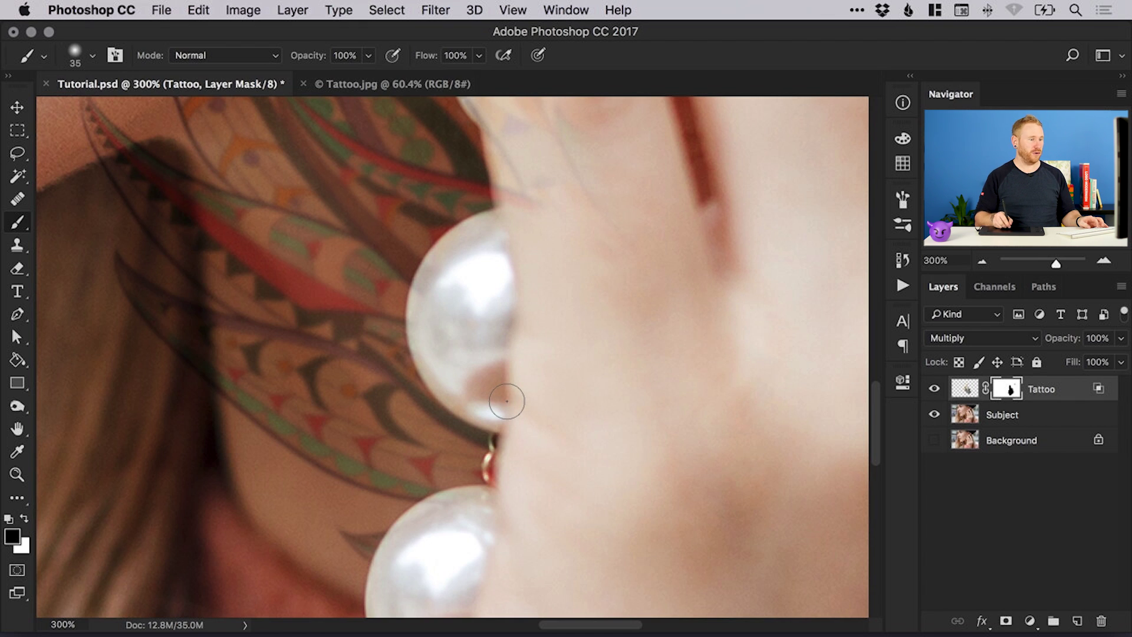
key(super+minus)
drag(661, 271, 590, 378)
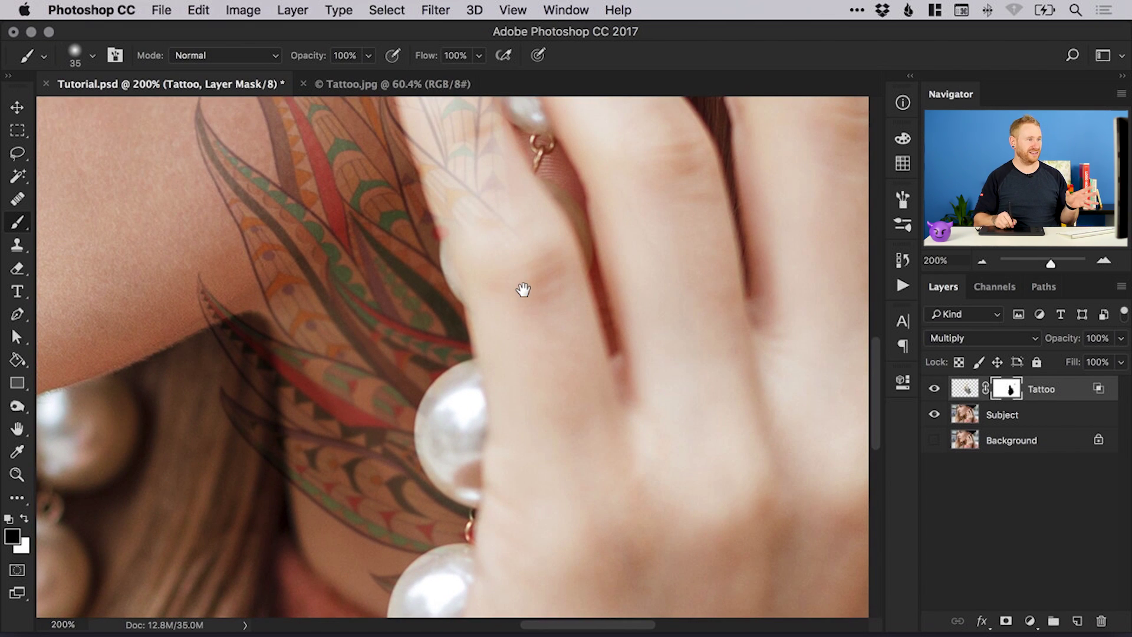
drag(471, 247, 475, 293)
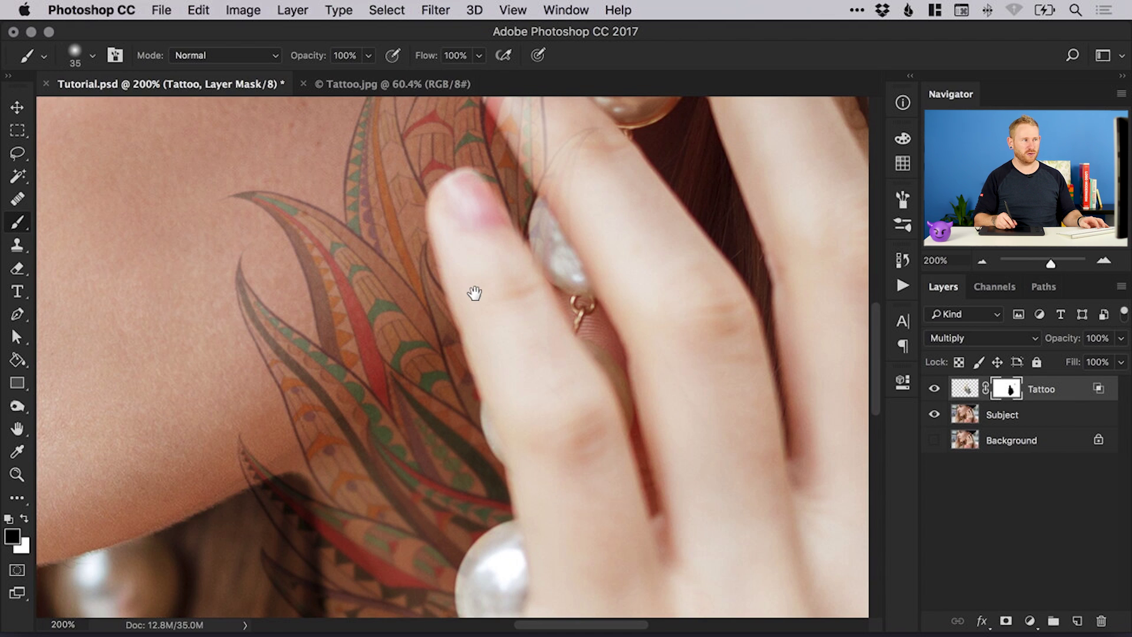
- Zoom to 400% on the fingertip and paint the tattoo off the finger and its edge
key(x)
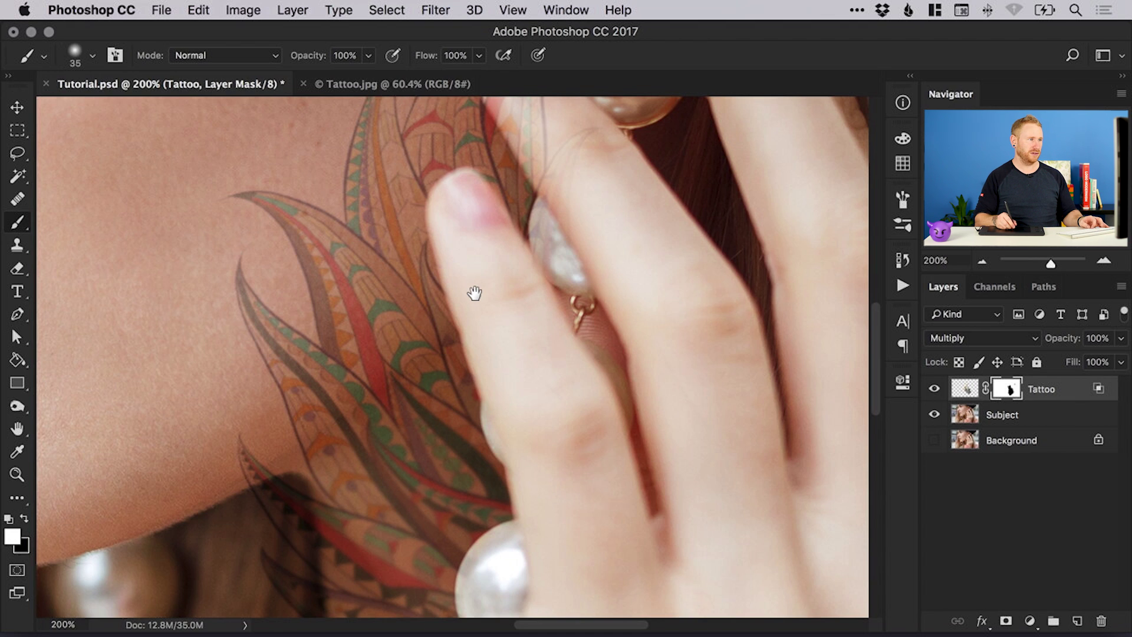
key(x)
scroll(475, 292, up, 5)
key(z)
click(526, 244)
click(526, 244)
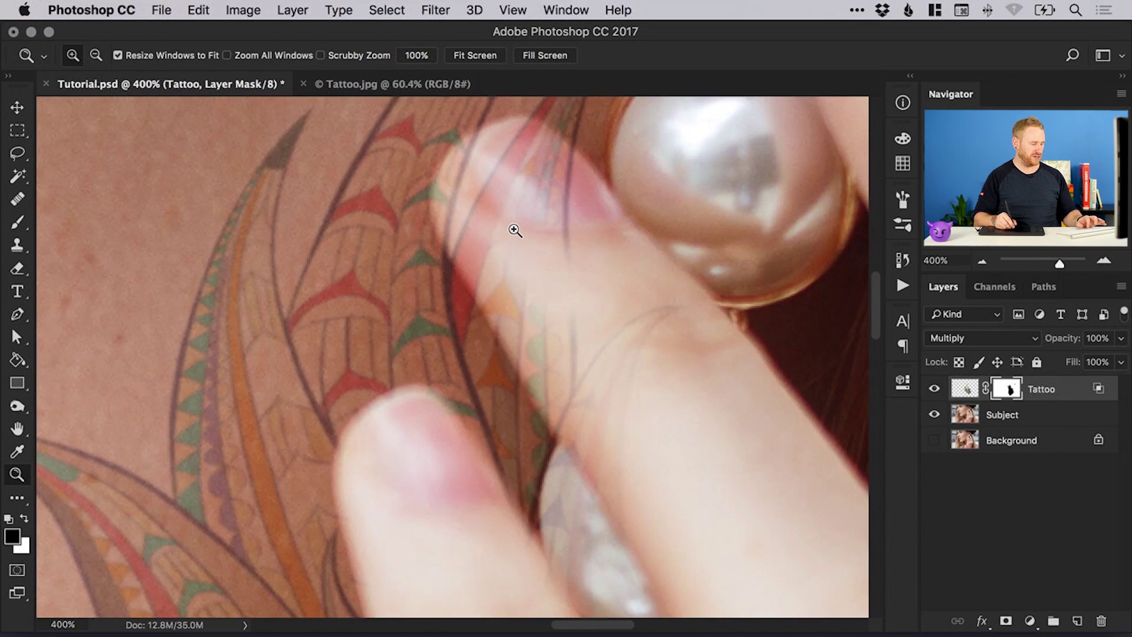
key(b)
drag(545, 344, 569, 415)
drag(475, 289, 450, 186)
- With a 20 px brush, remove the tattoo lines over the fingernail, then zoom out to 200%
key(x)
key(x)
key(bracketleft)
key(bracketleft)
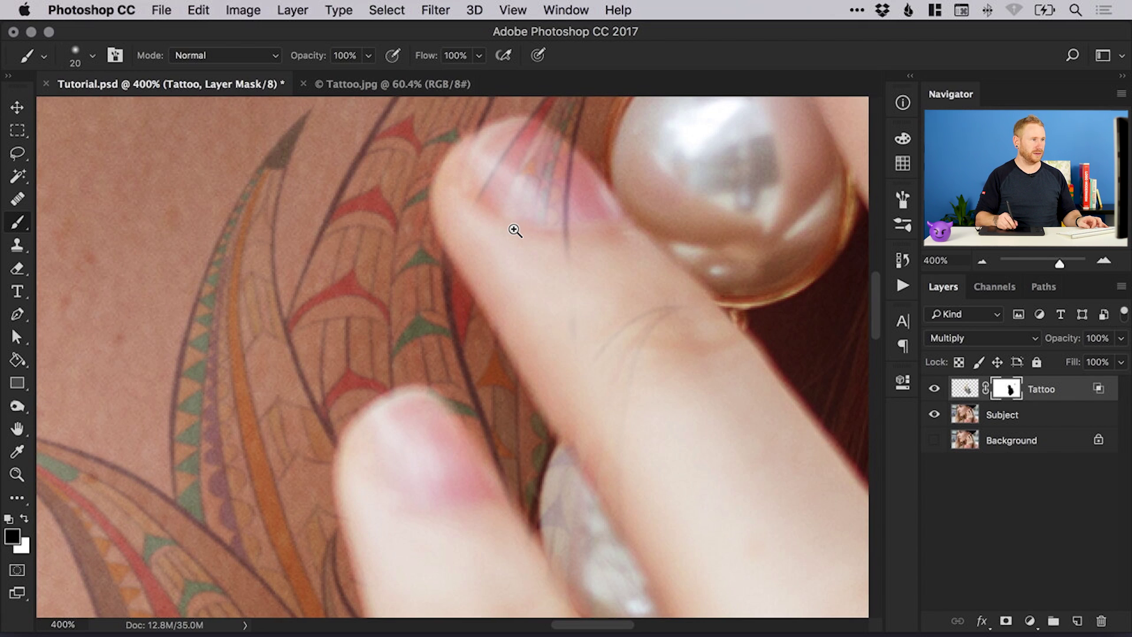
drag(482, 200, 533, 127)
drag(534, 200, 565, 147)
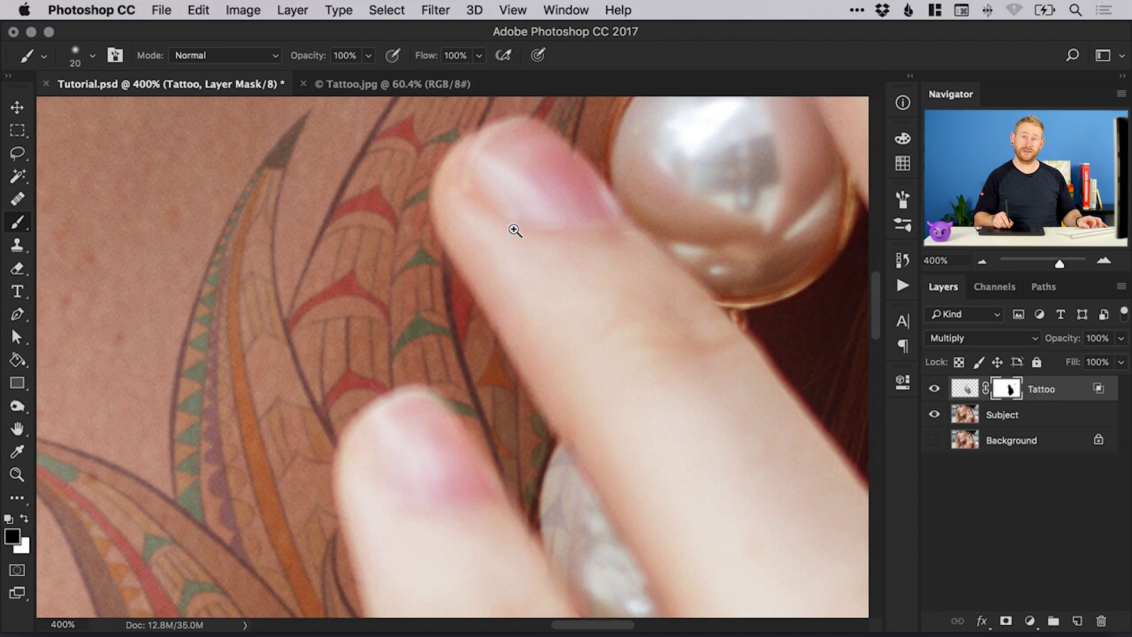
key(super+minus)
key(super+minus)
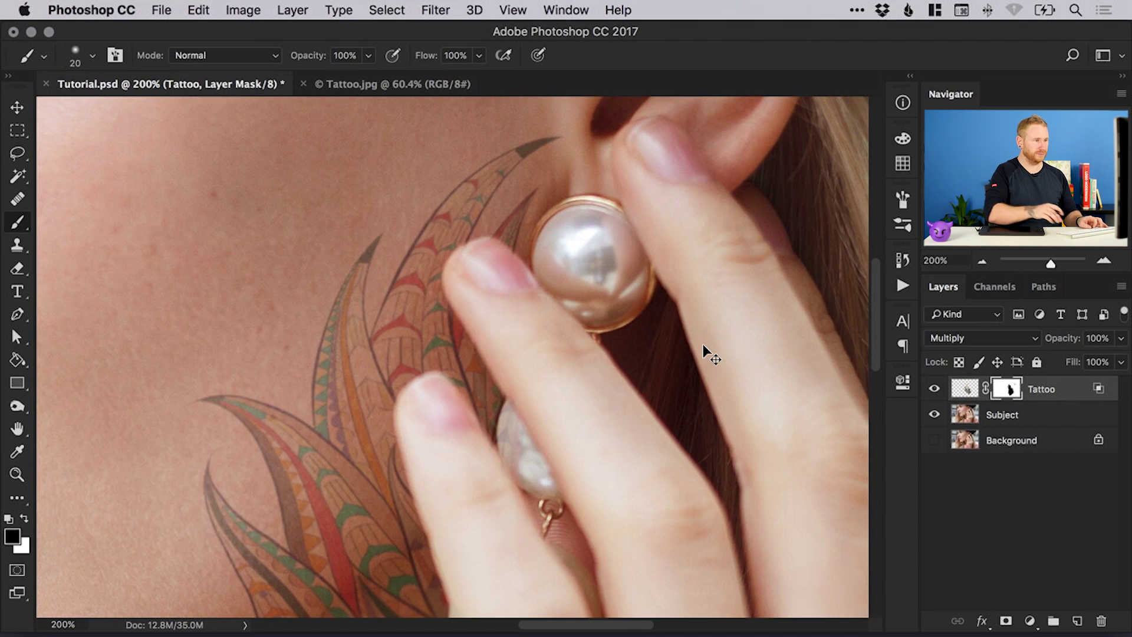
drag(675, 222, 557, 219)
scroll(556, 220, down, 5)
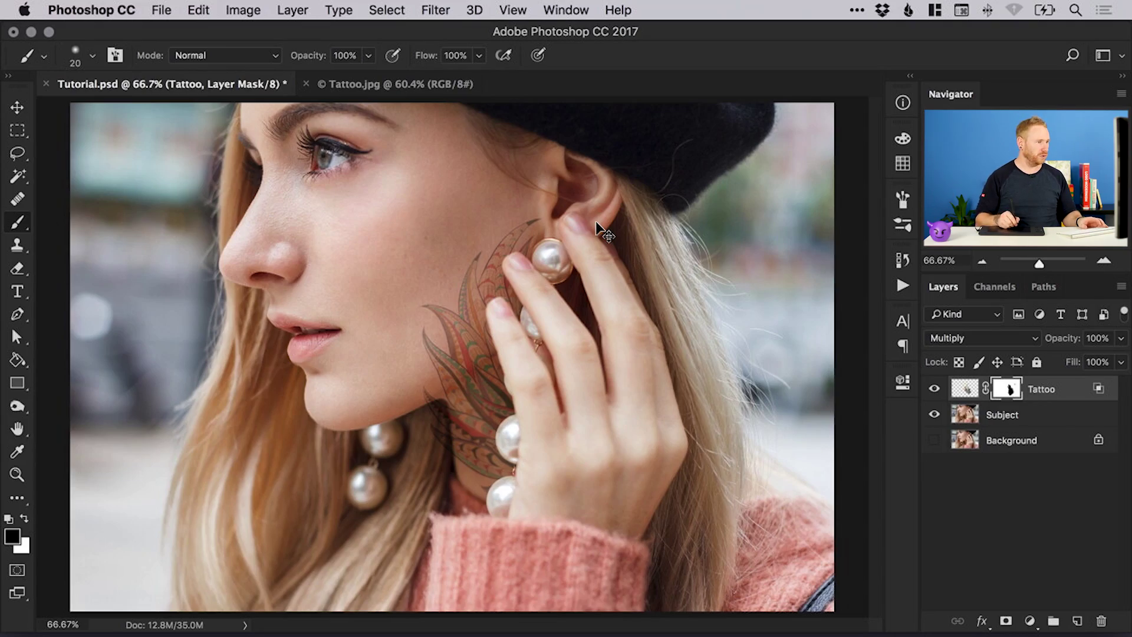
- Zoom in on the neck and mask out the tattoo lines, curl and curve over the dark hair
click(468, 442)
click(430, 442)
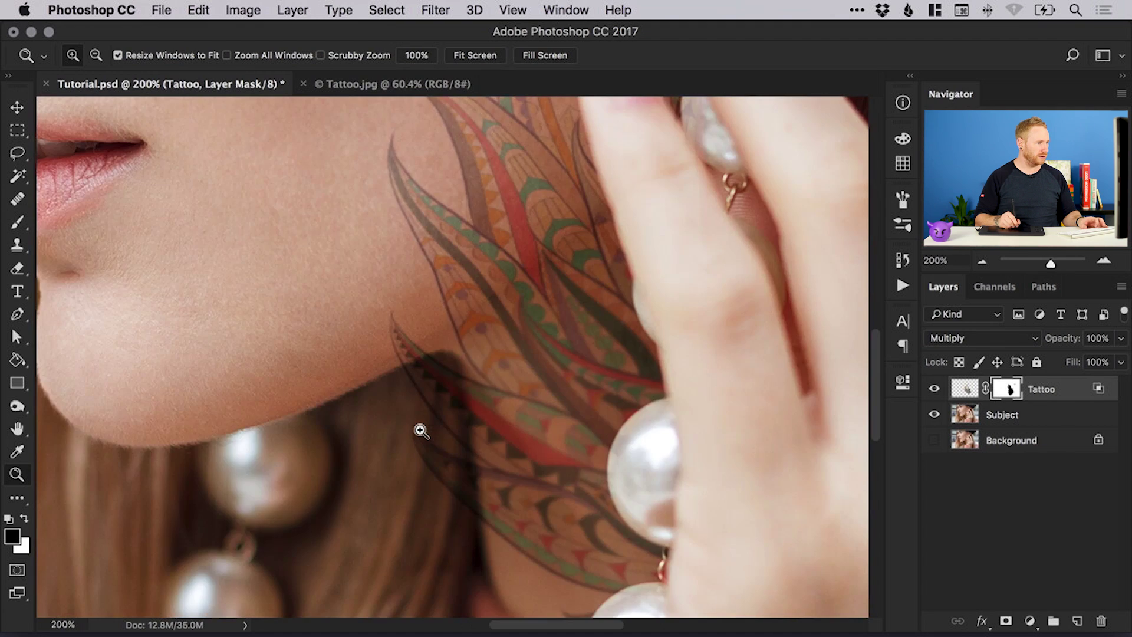
click(437, 412)
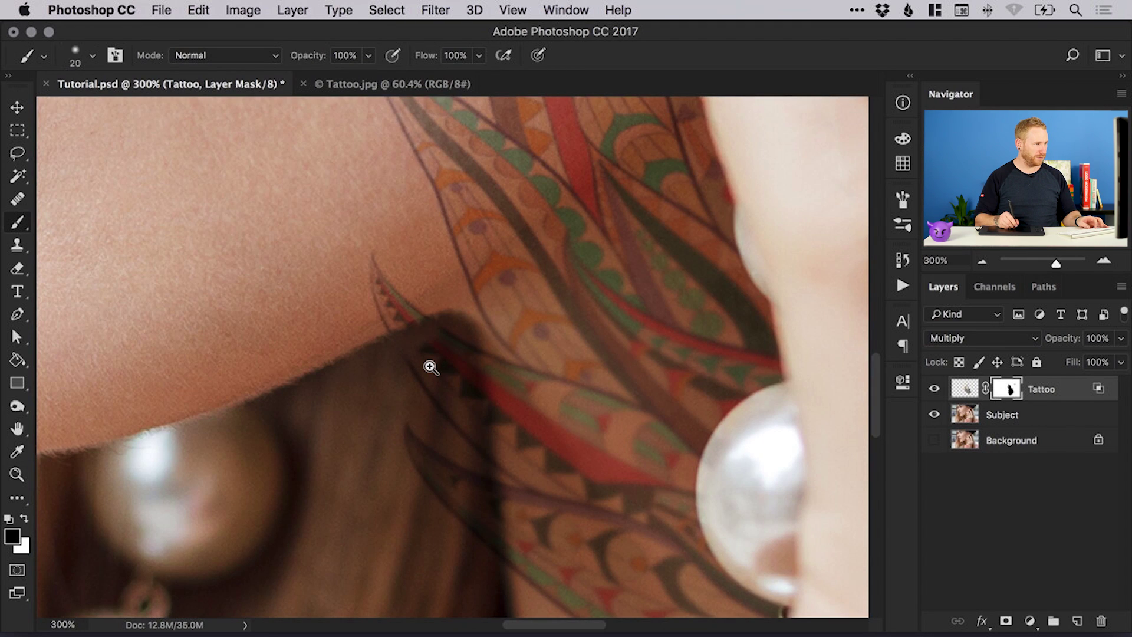
drag(424, 360, 459, 363)
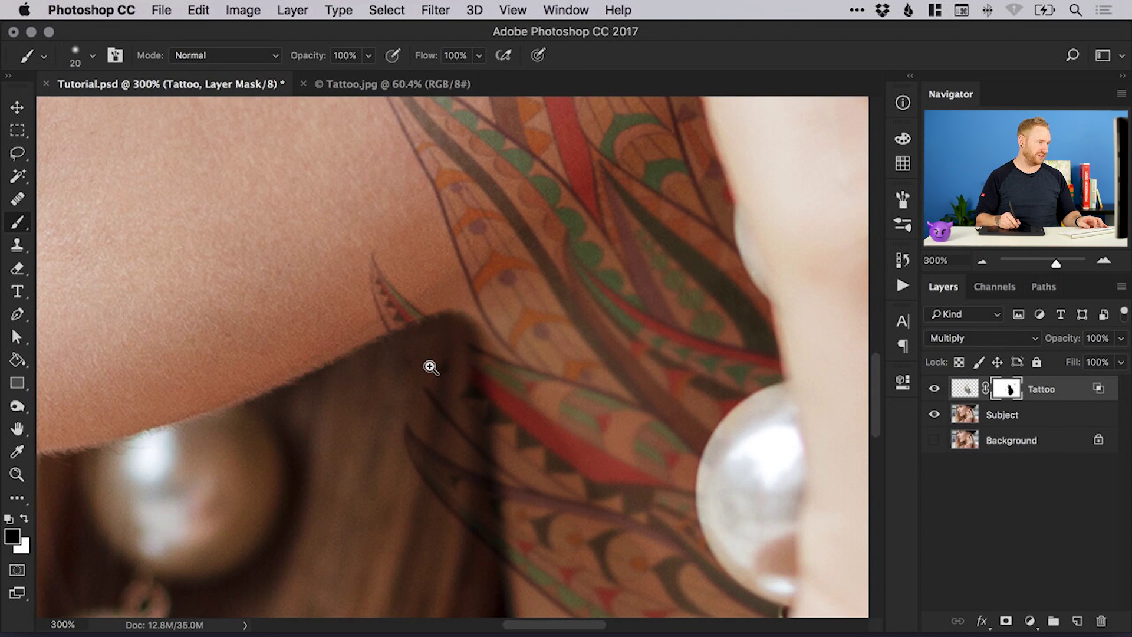
mouse_move(374, 259)
mouse_down()
mouse_move(392, 295)
mouse_move(422, 313)
mouse_up()
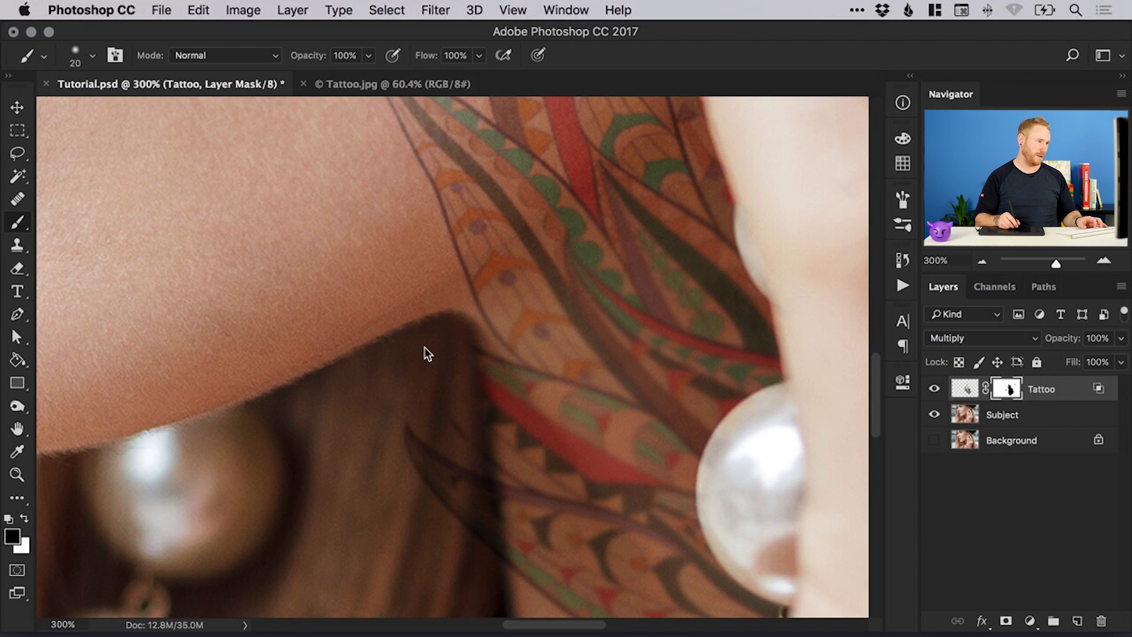
drag(407, 430, 451, 507)
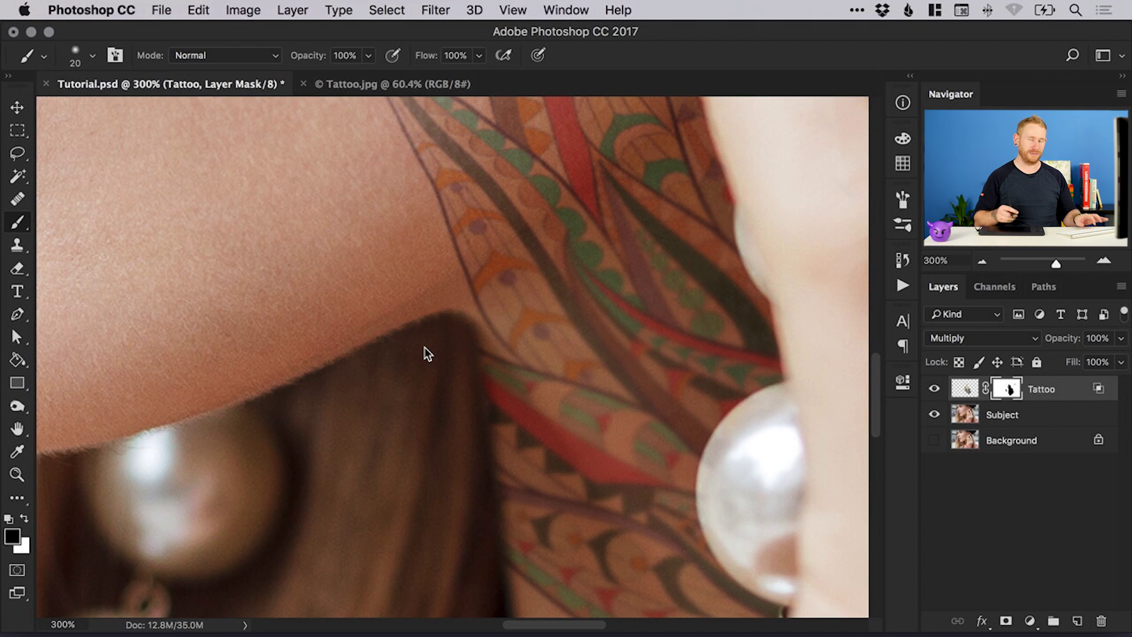
- Zoom and pan along the tattoo to inspect it near the fingertip and pearls
key(super+1)
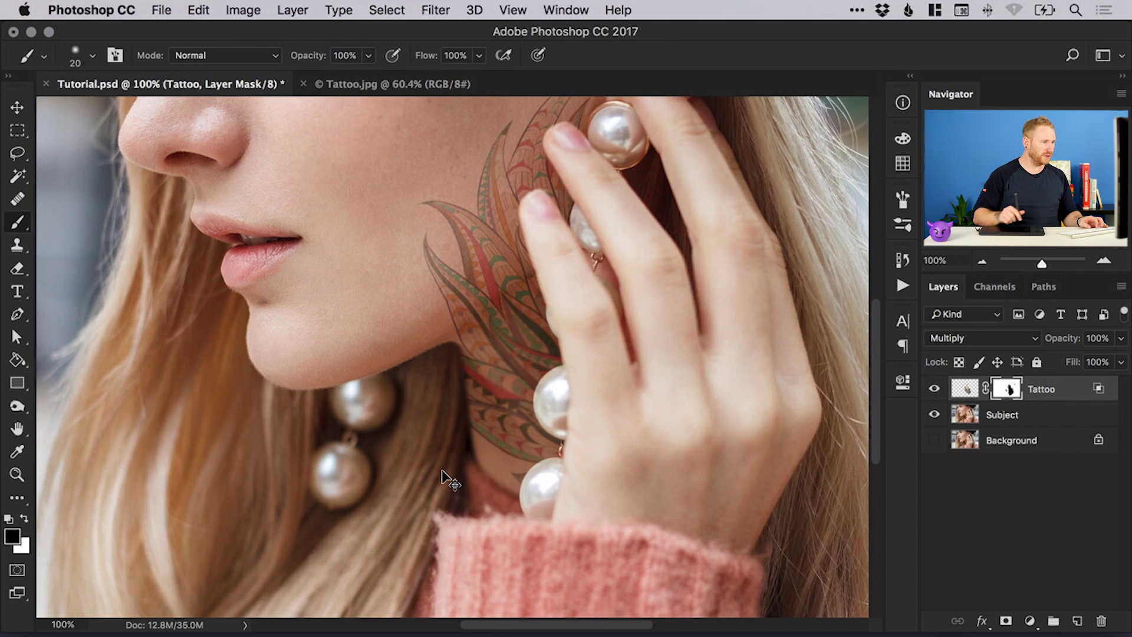
key(z)
click(531, 328)
click(538, 334)
key(v)
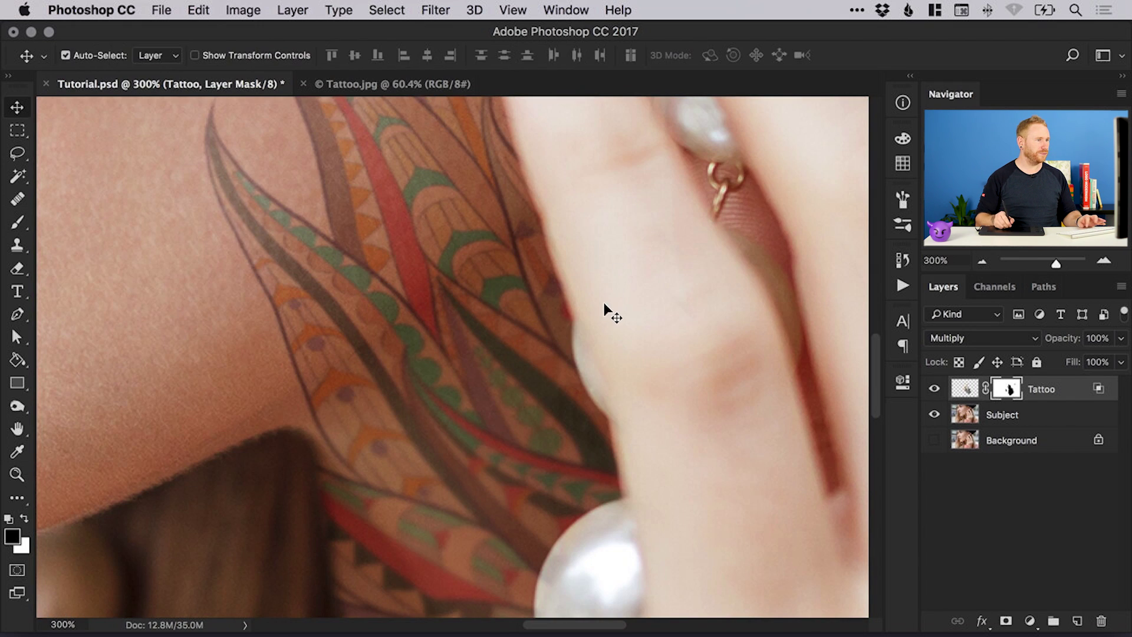
scroll(600, 302, up, 5)
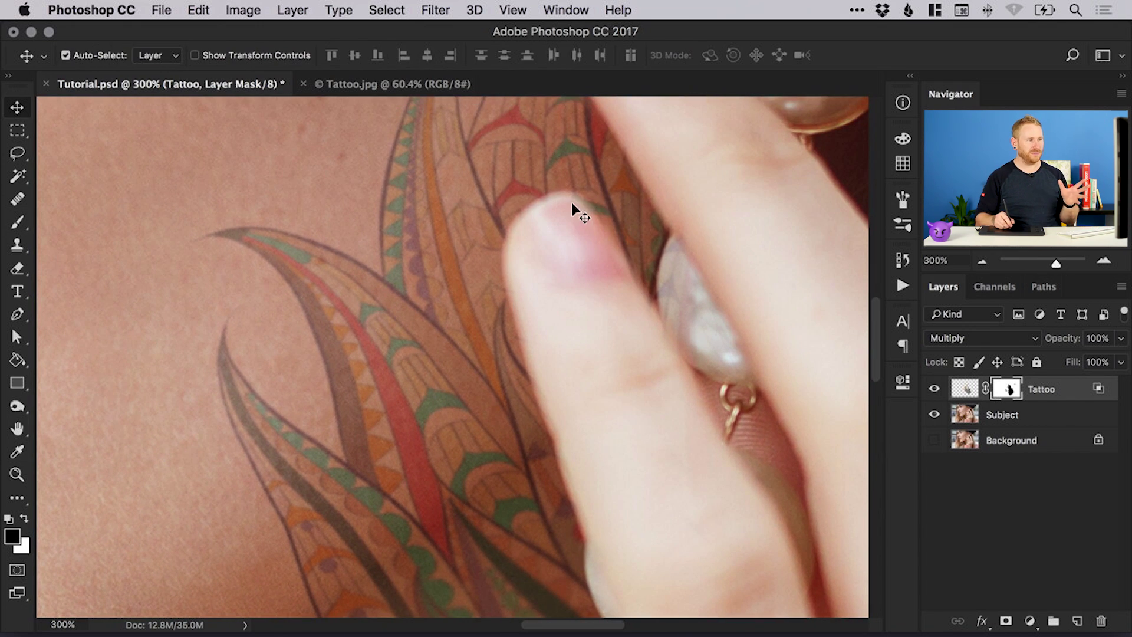
drag(629, 272, 574, 372)
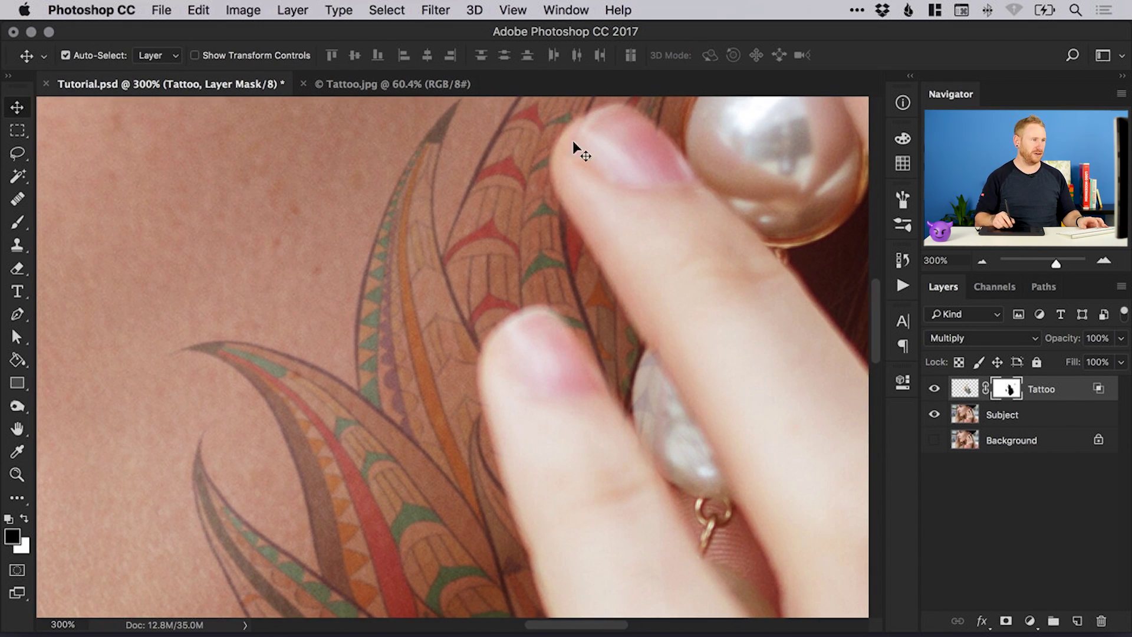
drag(630, 254, 586, 277)
key(super+minus)
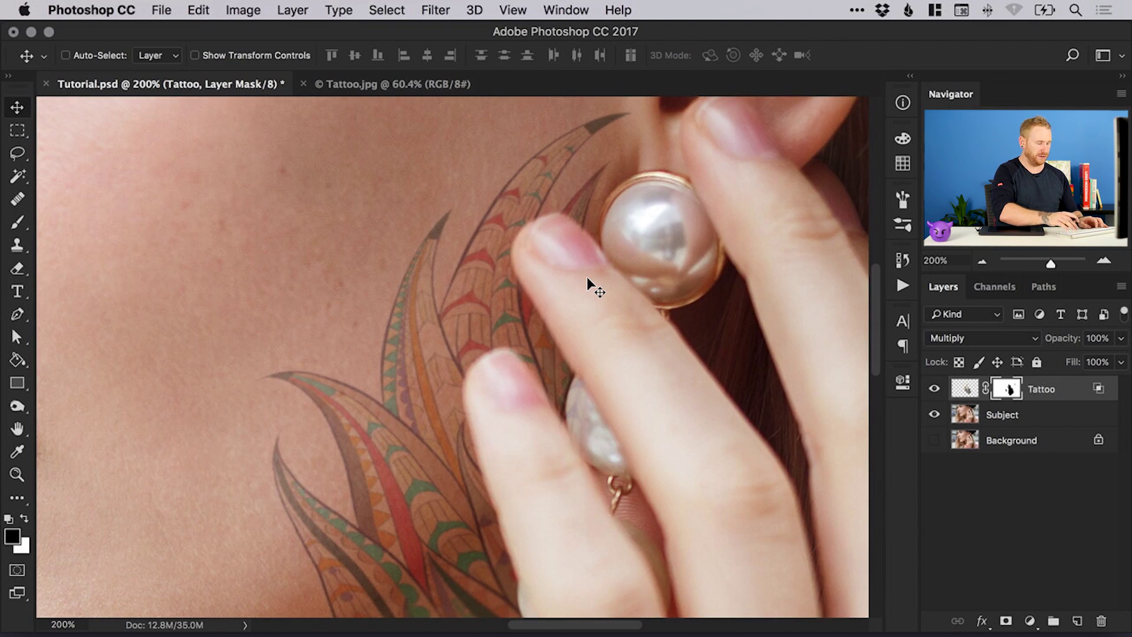
key(super+minus)
key(super+minus)
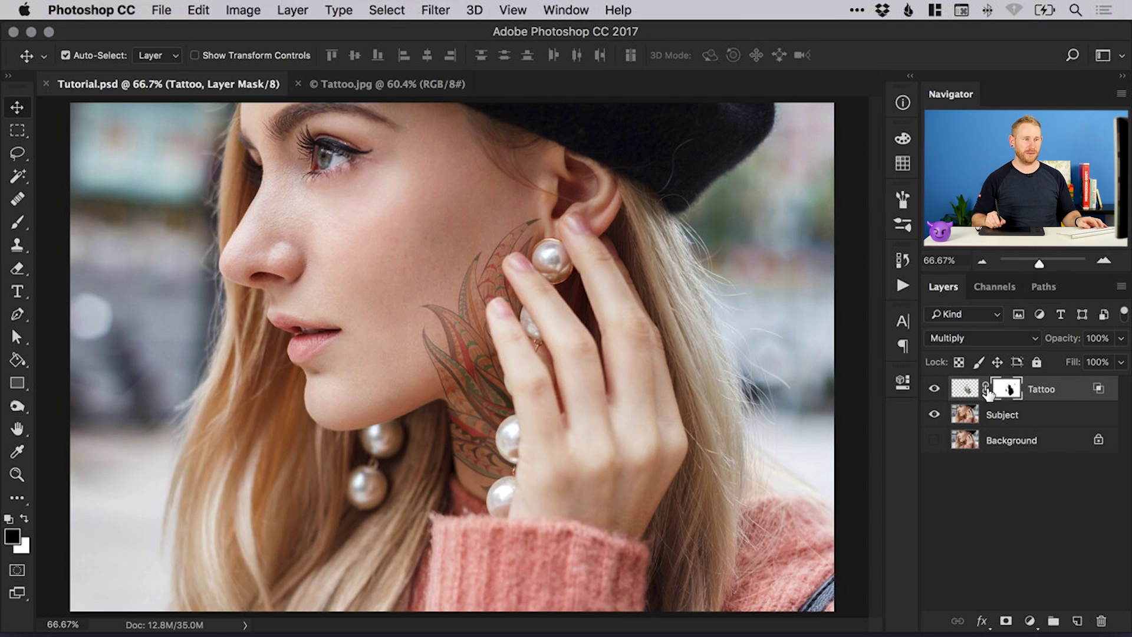
- Unlink the Tattoo pattern from its mask and target the artwork thumbnail
click(985, 390)
click(1000, 415)
click(1044, 391)
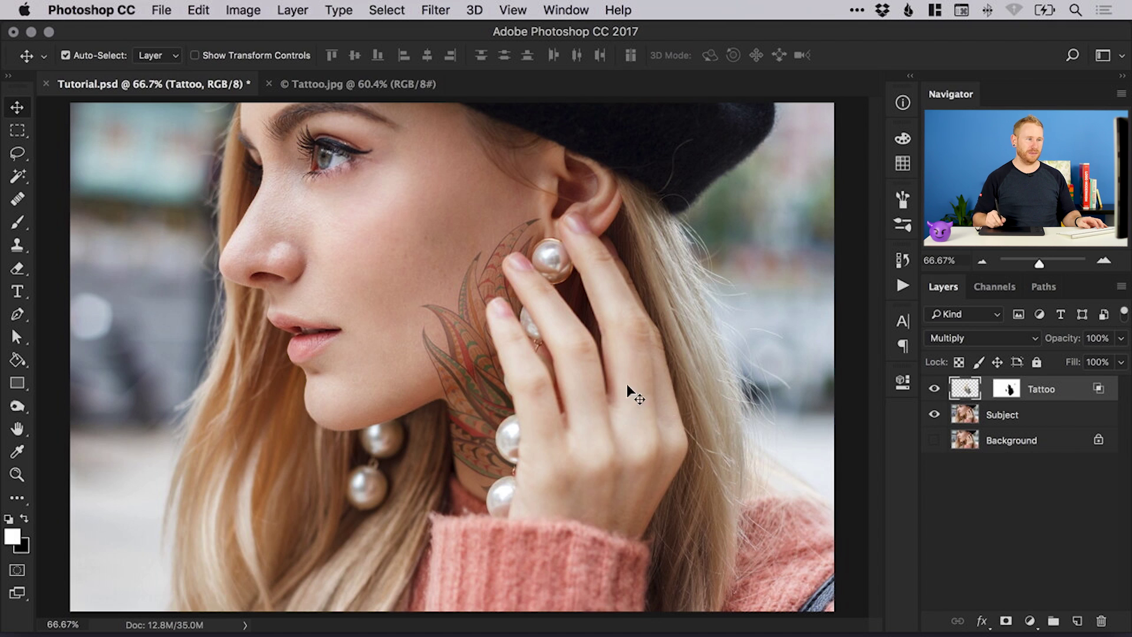
- Zoom to 100% and nudge the tattoo pattern under its fixed mask
key(z)
click(463, 366)
key(v)
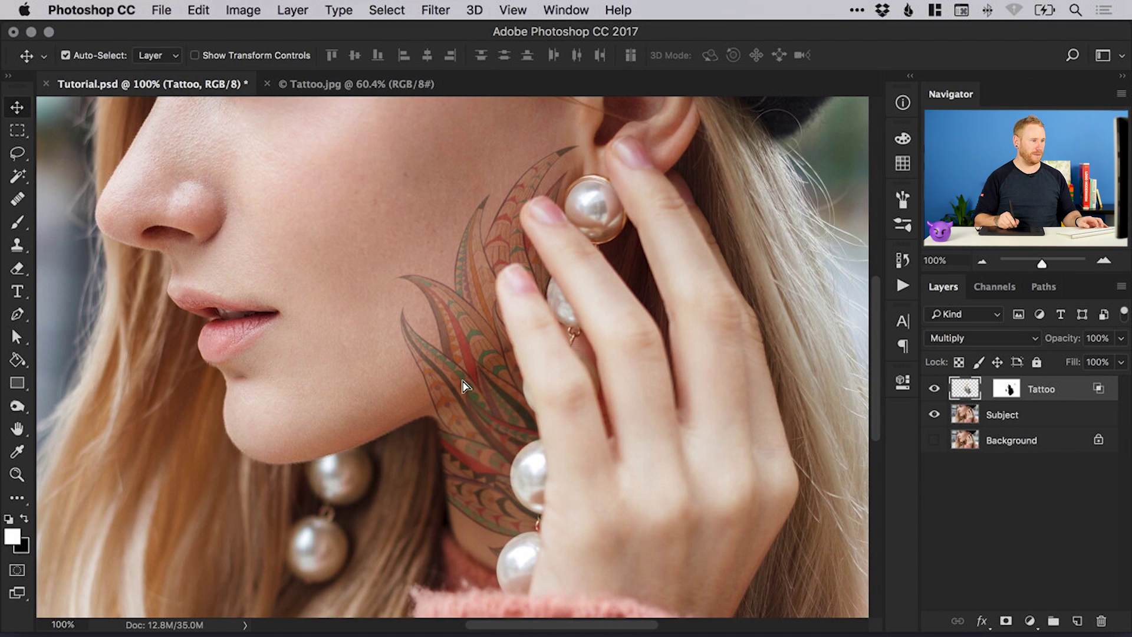
mouse_move(464, 386)
mouse_down()
mouse_move(466, 377)
mouse_move(460, 390)
mouse_move(432, 387)
mouse_move(467, 359)
mouse_move(470, 384)
mouse_up()
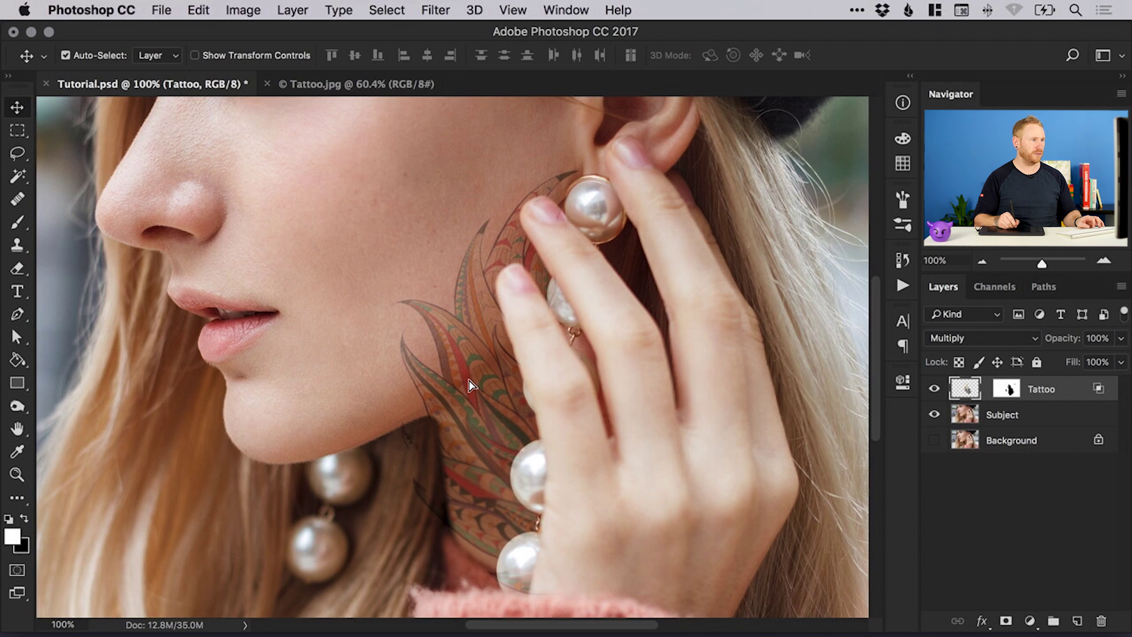
- Scale the tattoo pattern up to about 102% with Free Transform
click(200, 10)
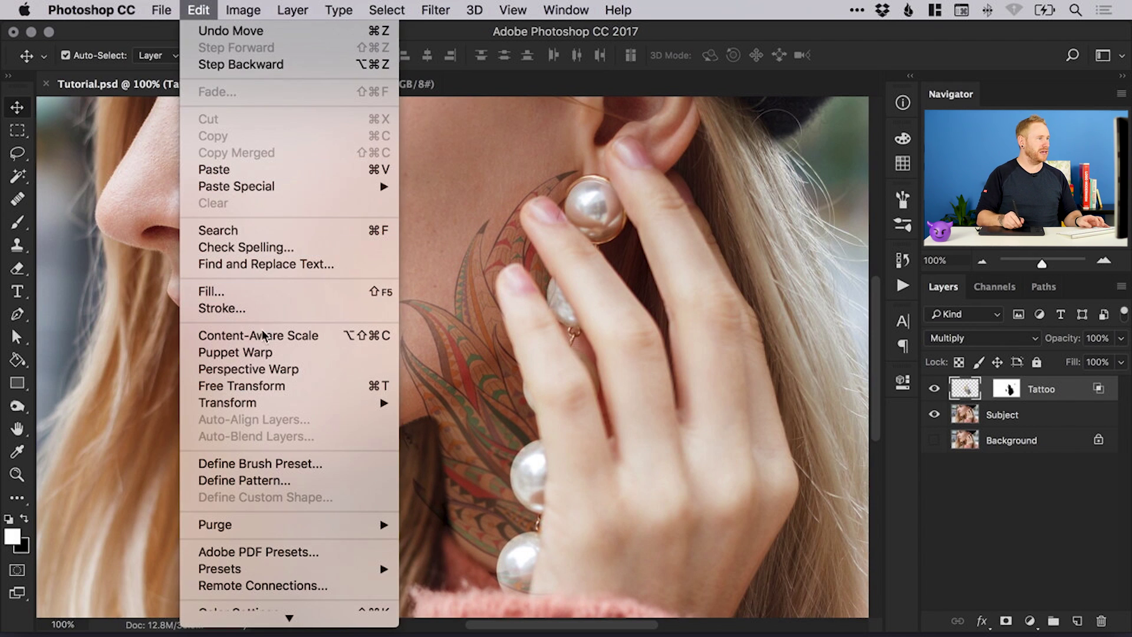
click(252, 385)
drag(391, 172, 385, 158)
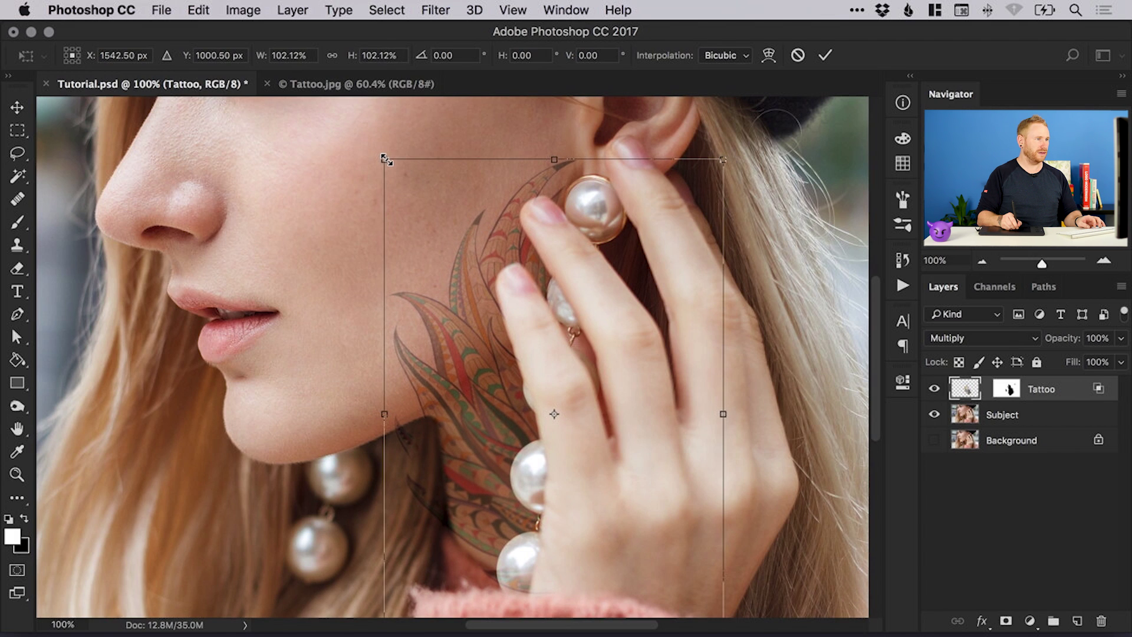
key(Return)
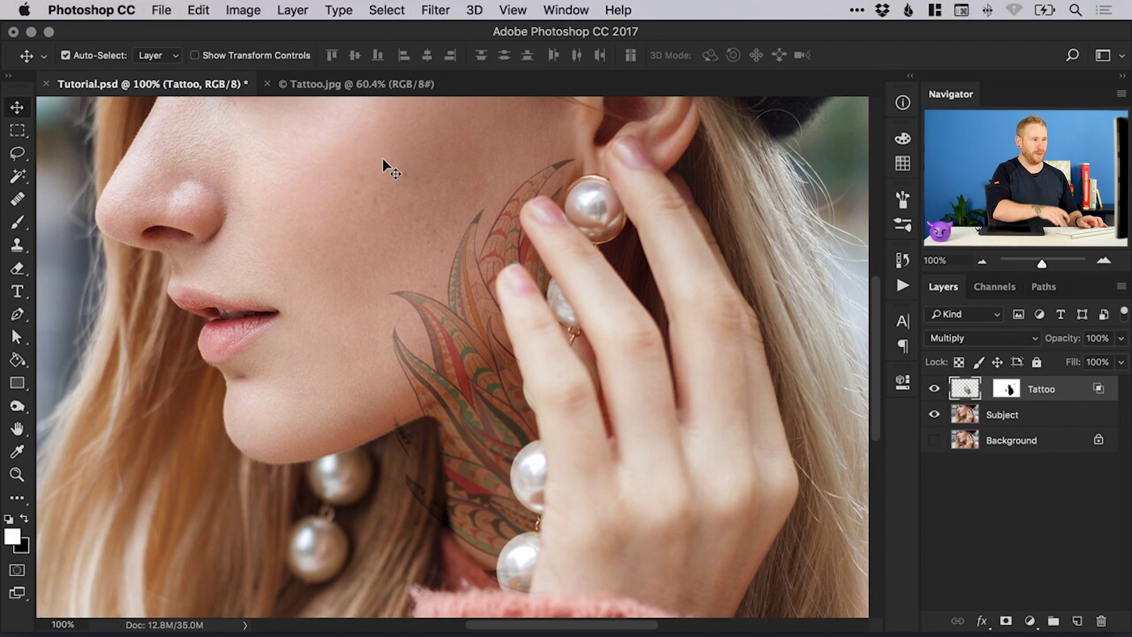
click(1008, 390)
key(x)
key(b)
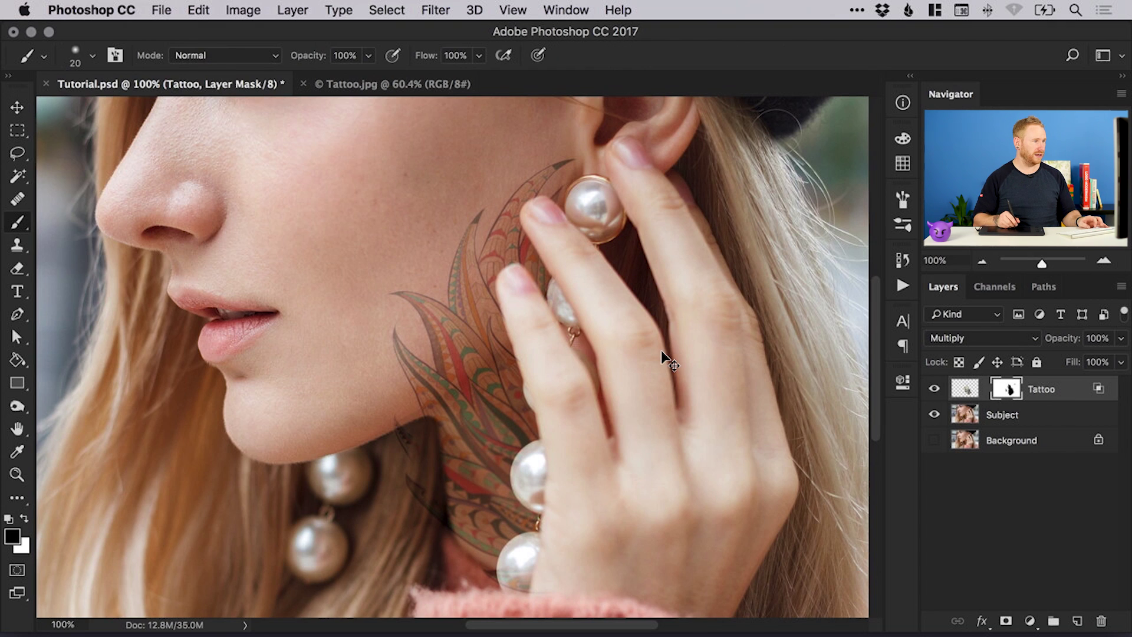
click(405, 437)
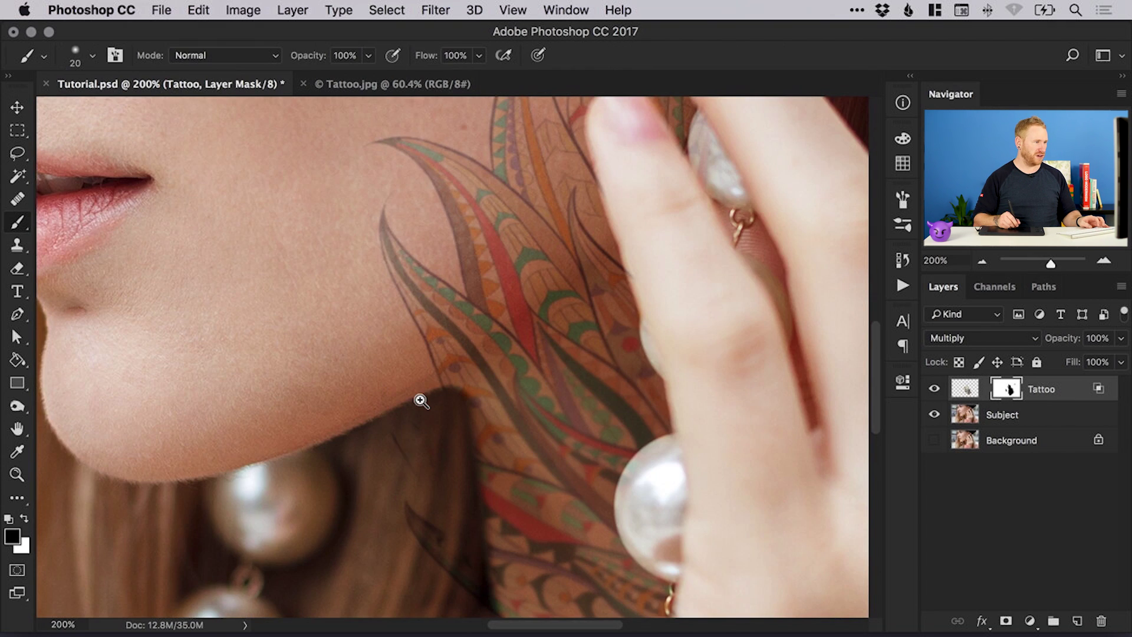
drag(403, 482, 383, 436)
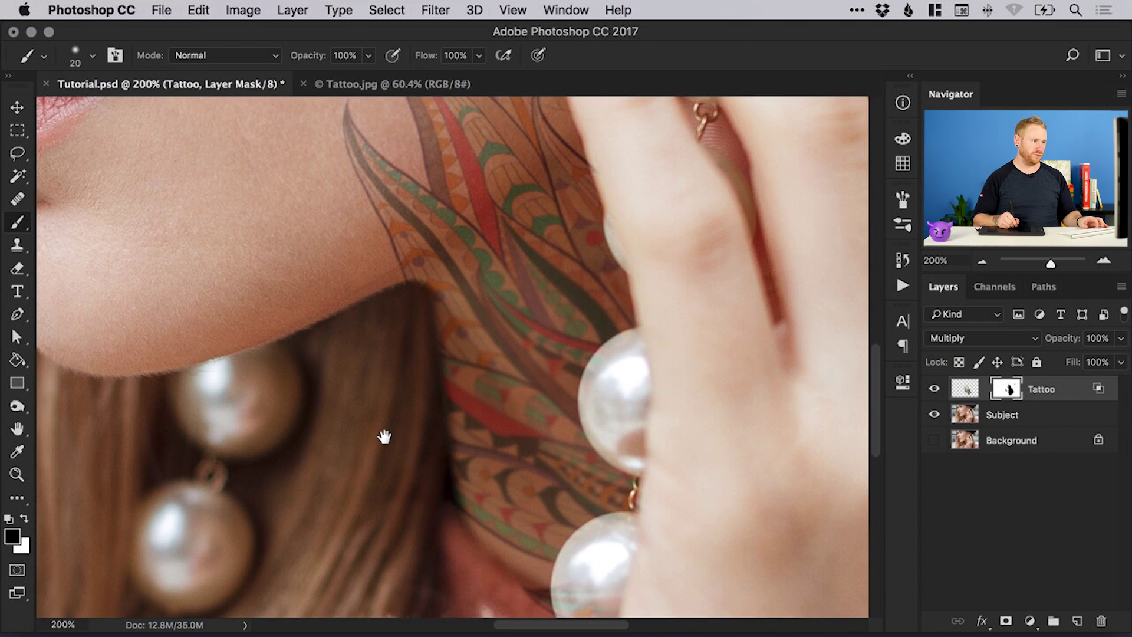
drag(377, 316, 404, 389)
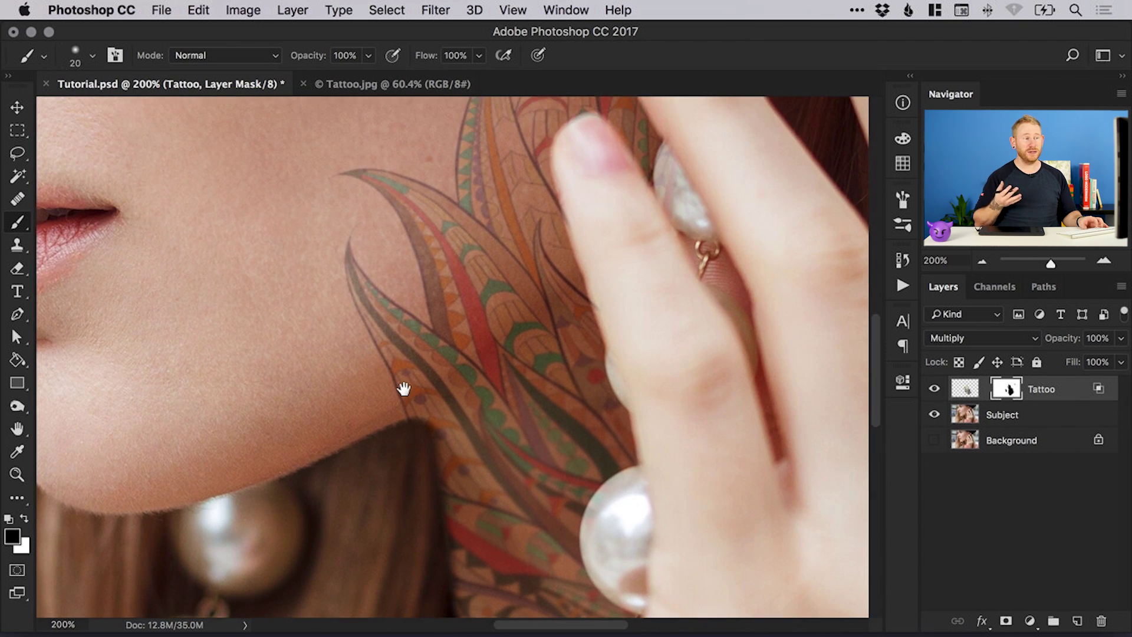
drag(487, 303, 465, 369)
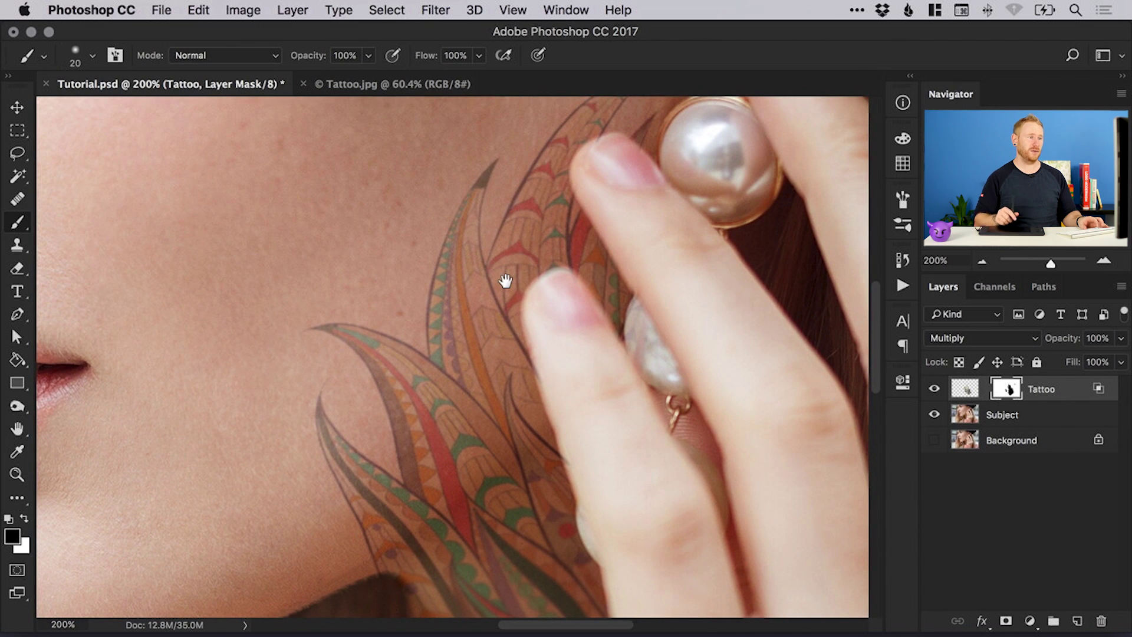
scroll(504, 280, down, 1)
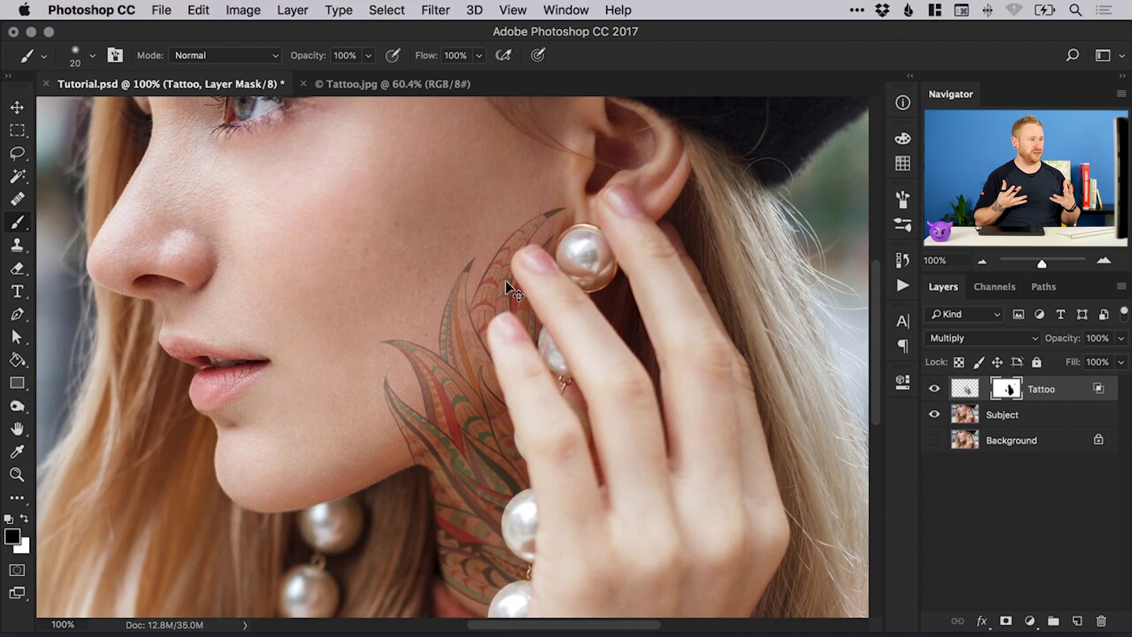
scroll(551, 402, down, 2)
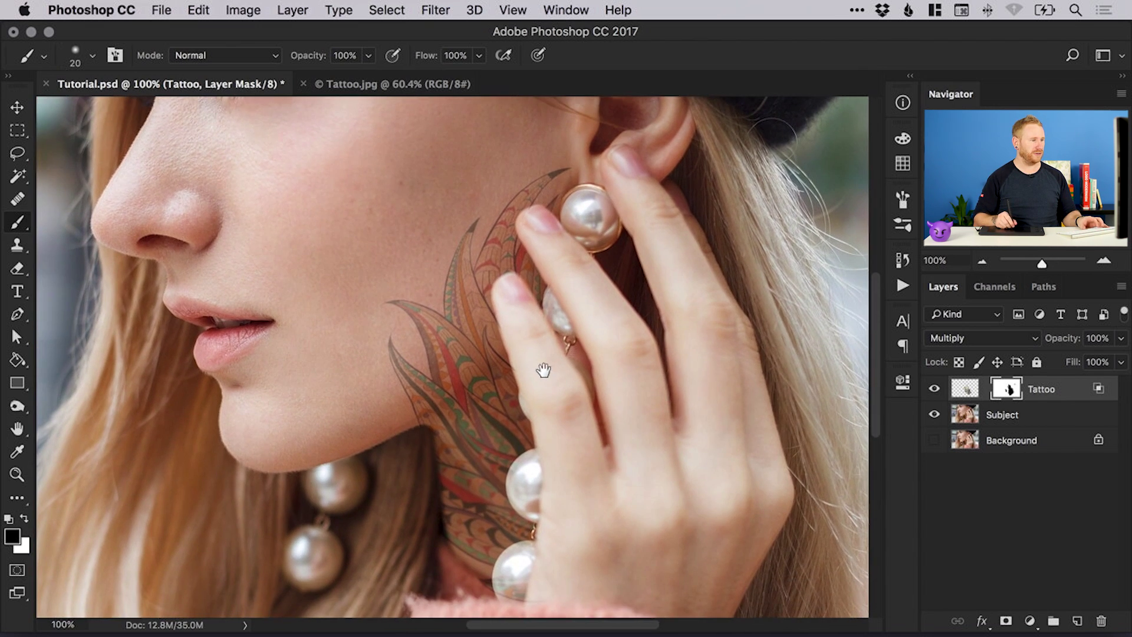
key(v)
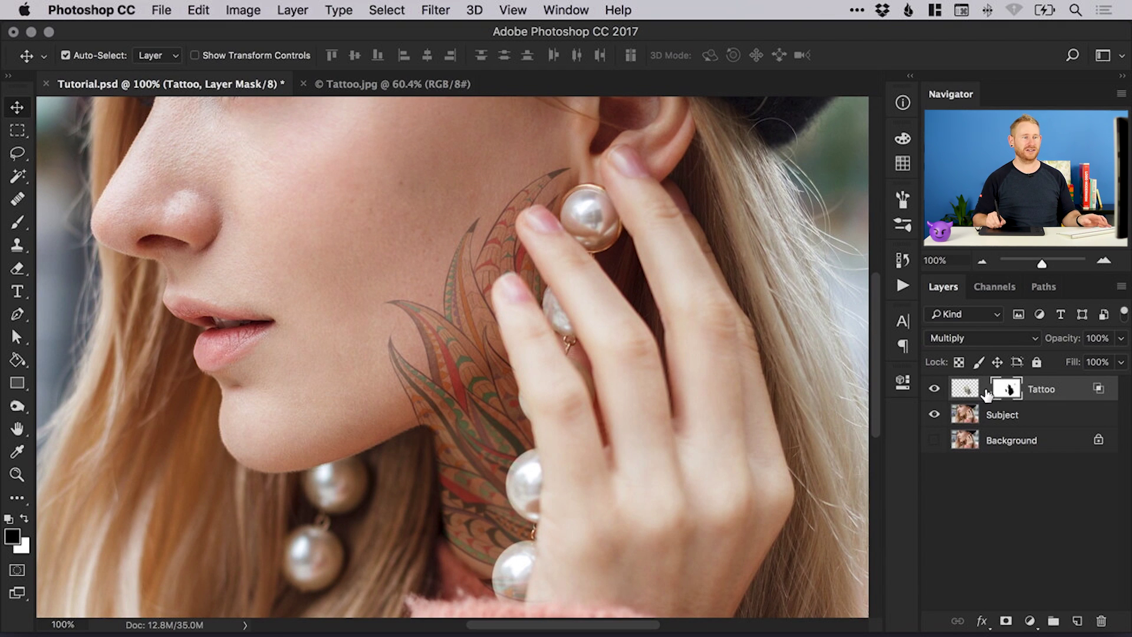
- Target the Tattoo layer's artwork thumbnail and zoom in to inspect the pattern beside the fingers
click(993, 414)
click(1038, 383)
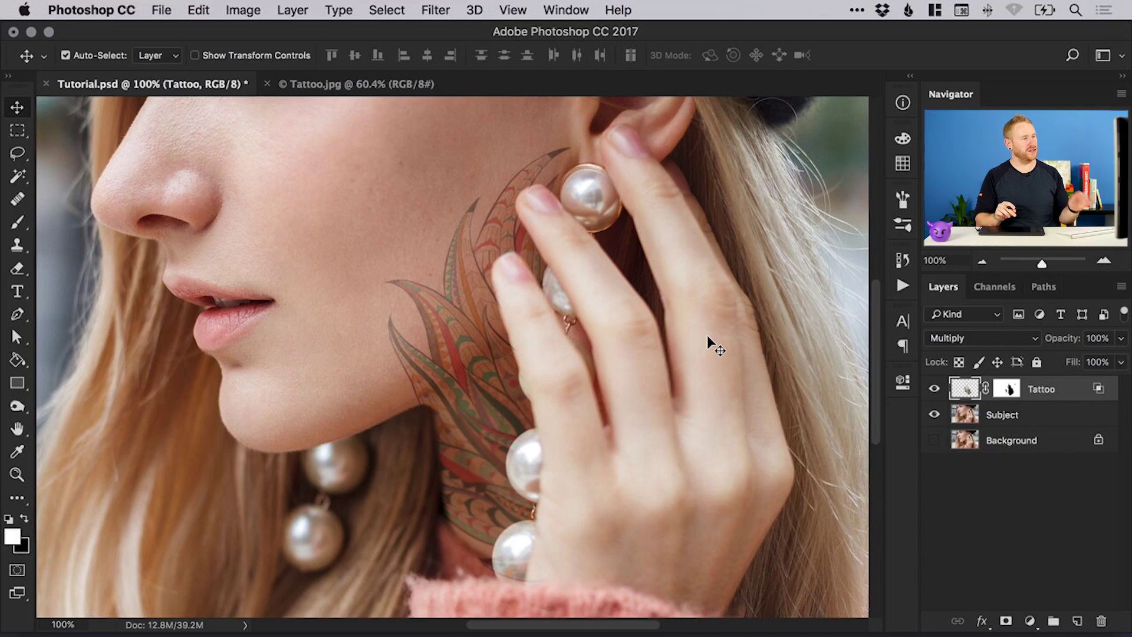
super+click(467, 337)
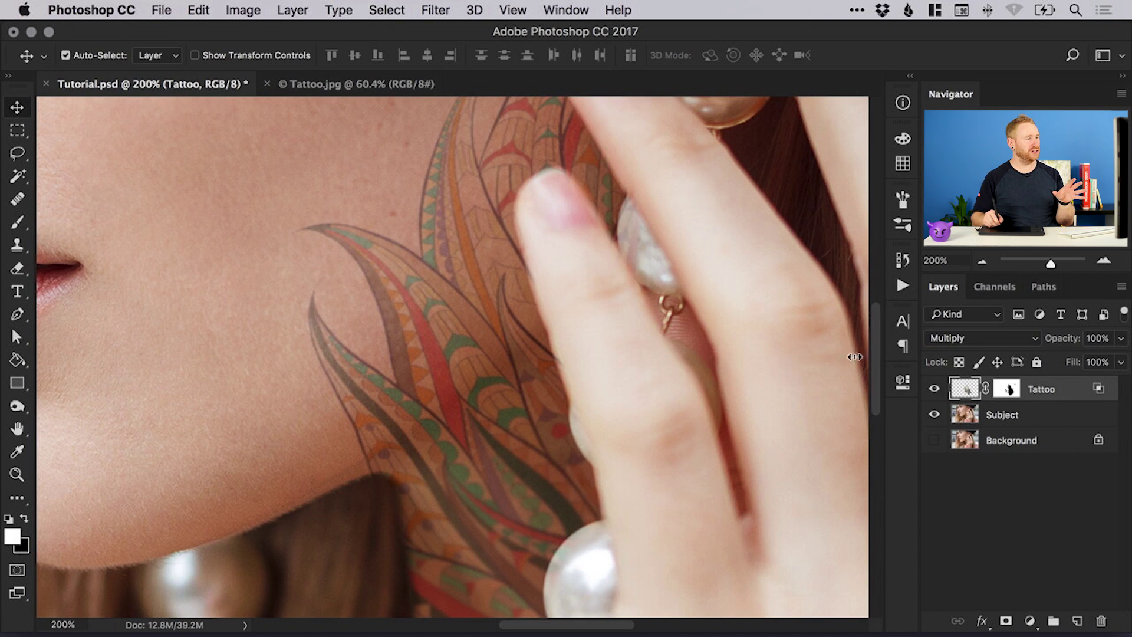
super+click(424, 374)
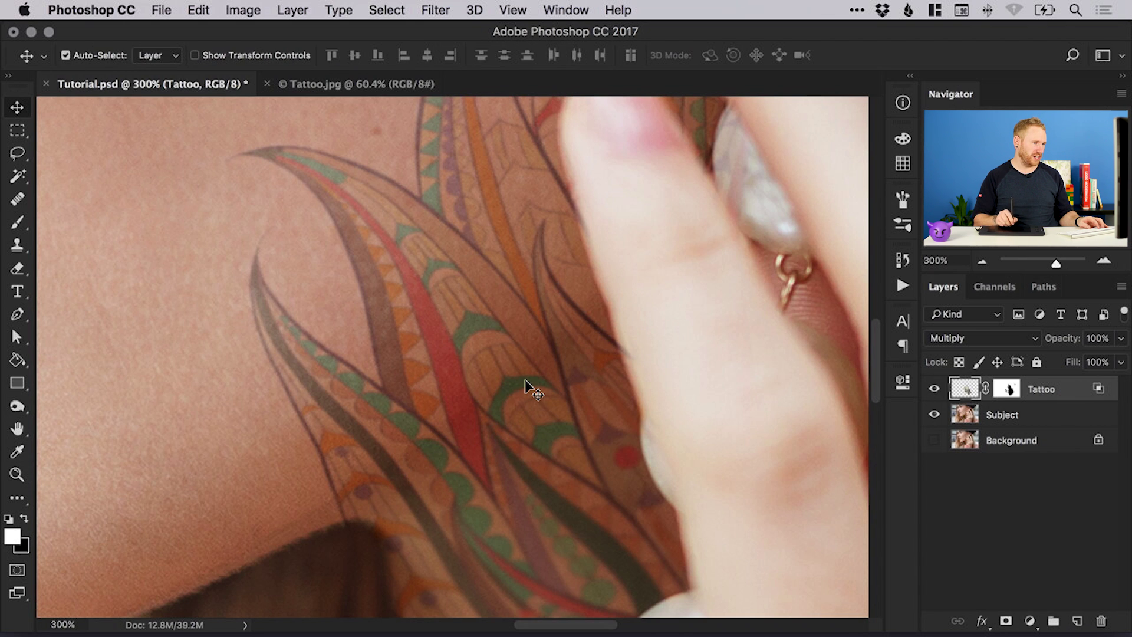
key(super+minus)
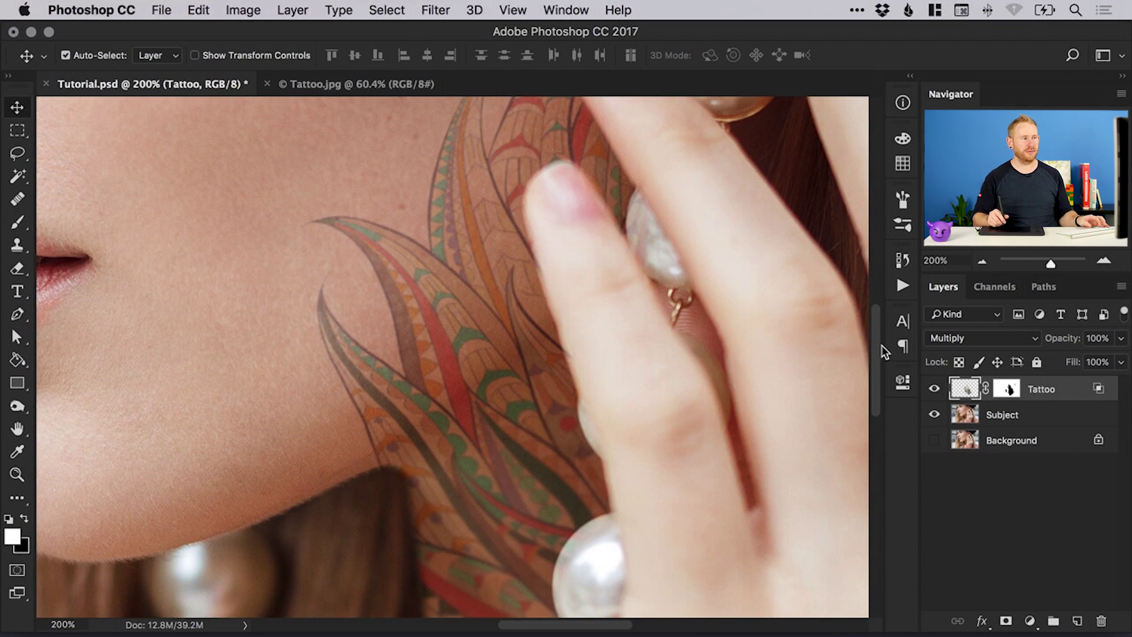
- Test a fainter opacity on the Tattoo layer, then return it to 100%
click(1121, 338)
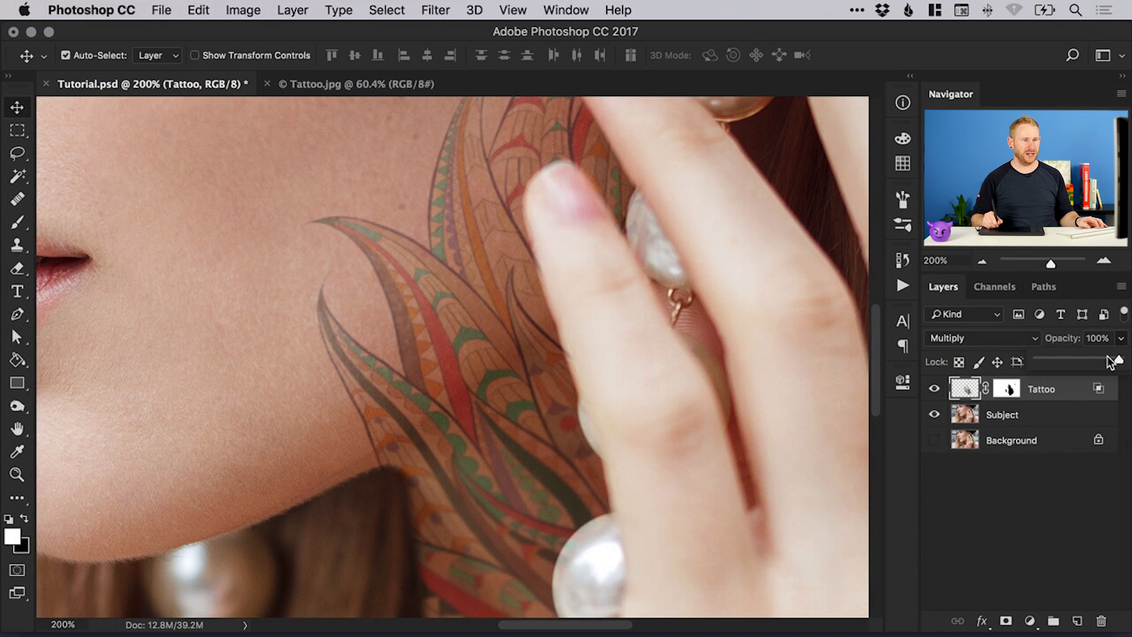
drag(1112, 362, 1091, 357)
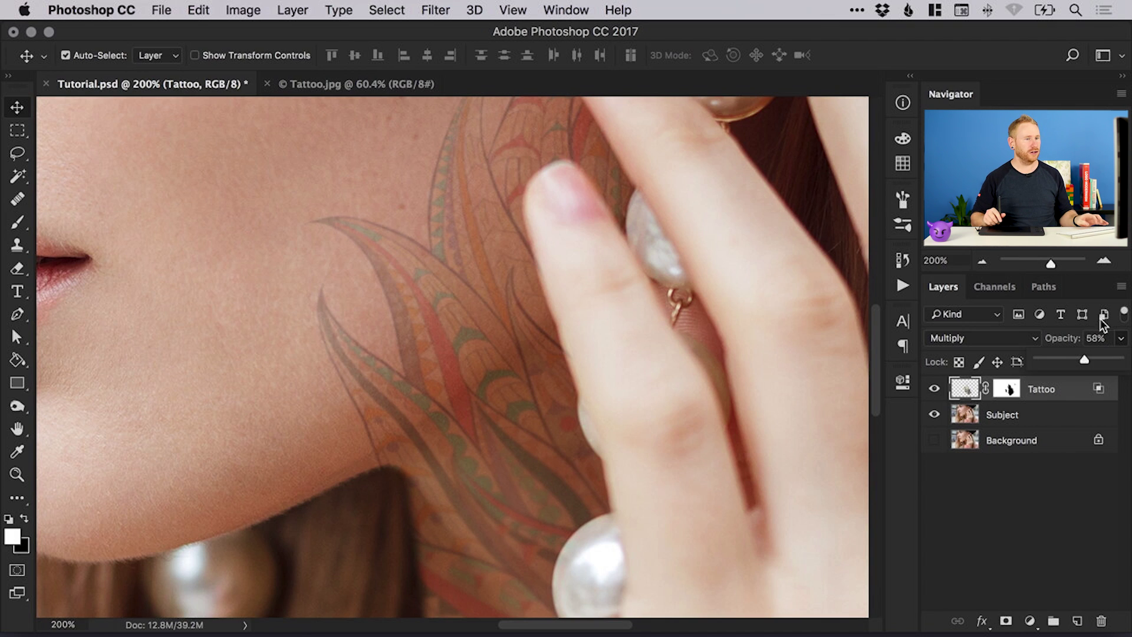
drag(1102, 359, 1127, 364)
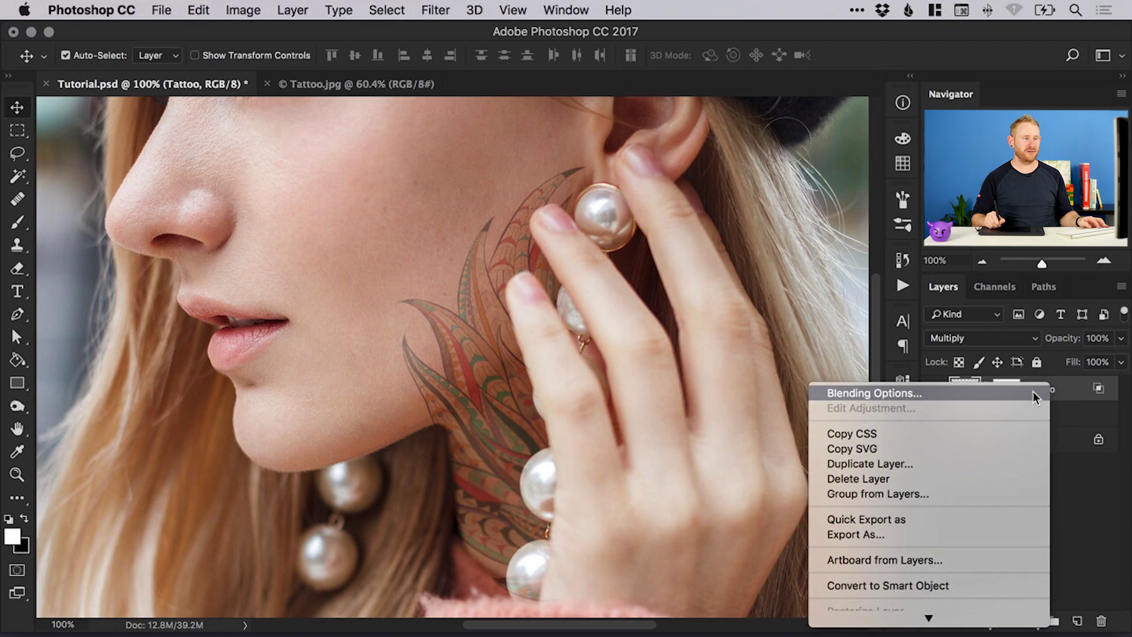
- Duplicate the Tattoo layer and set the Tattoo copy's opacity to 41%
click(940, 464)
click(803, 323)
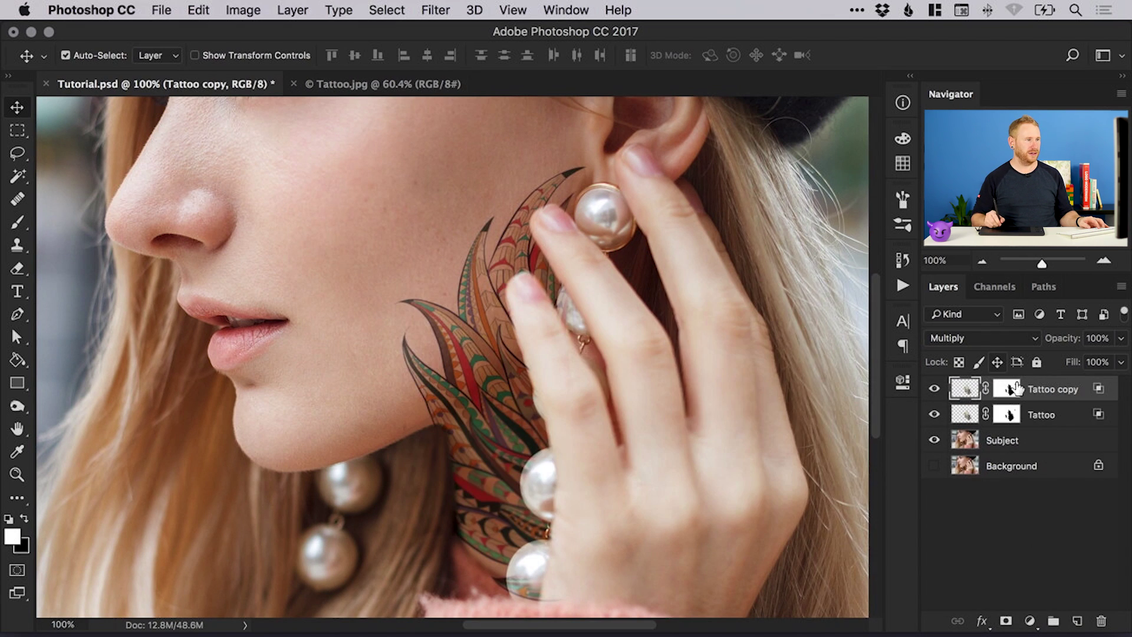
click(1121, 339)
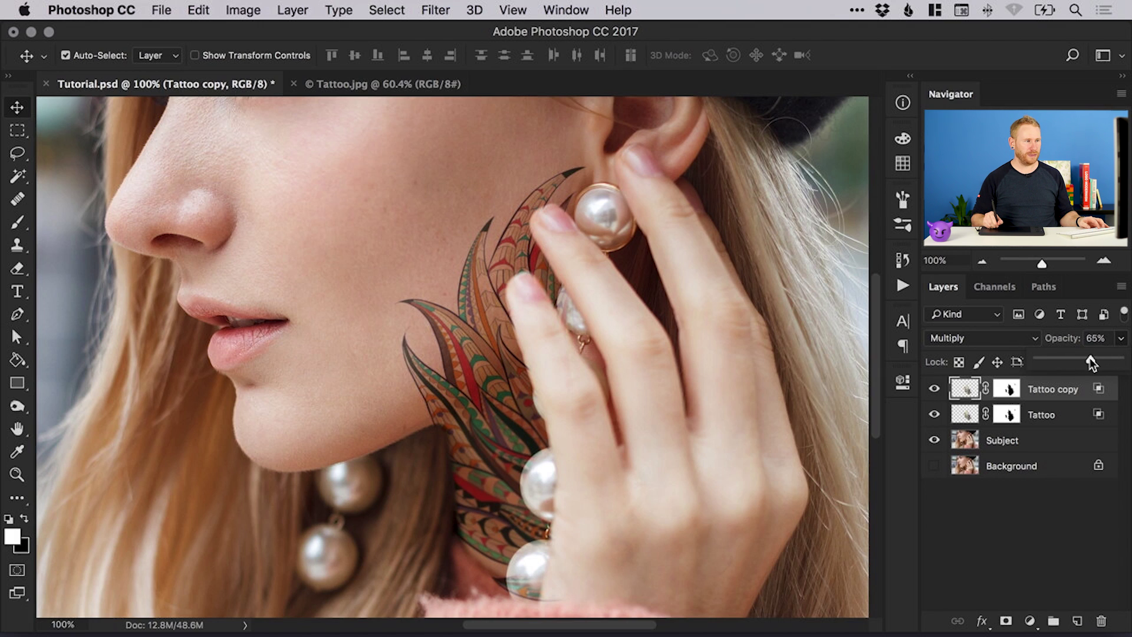
drag(1087, 358, 1071, 359)
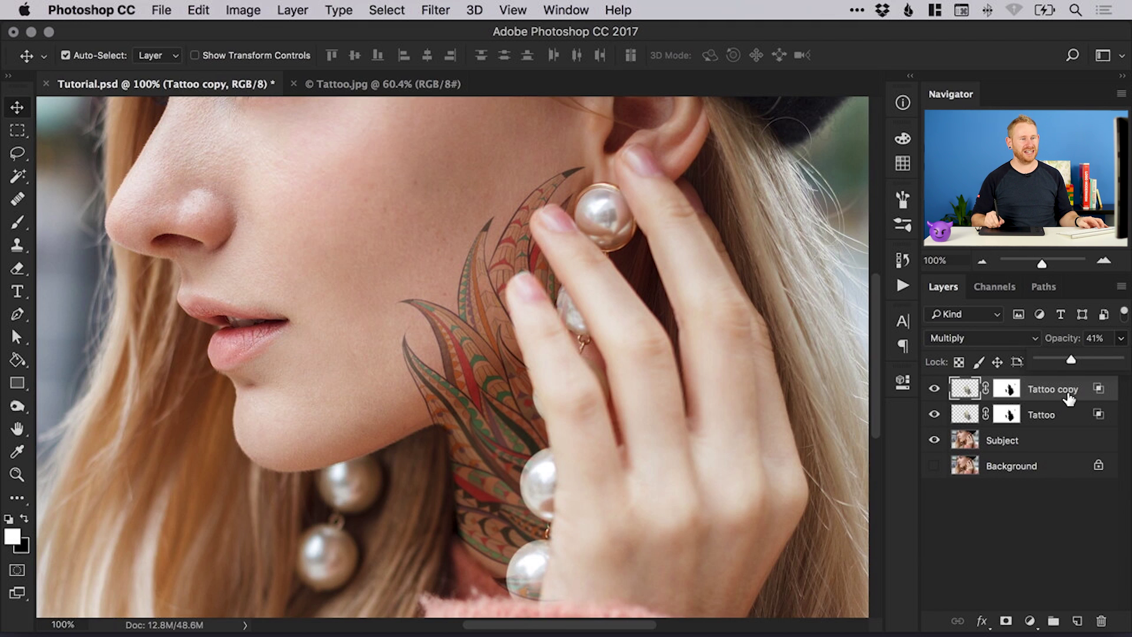
- Toggle Tattoo copy's visibility to compare the tattoo strength, leaving it visible
click(934, 390)
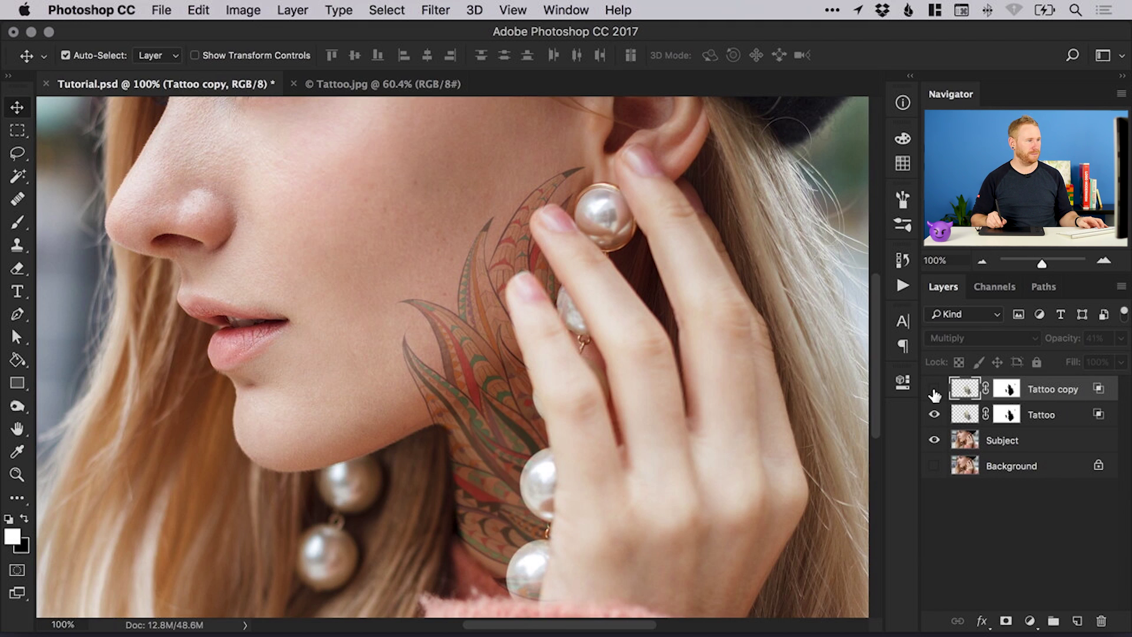
click(934, 390)
click(934, 391)
click(933, 390)
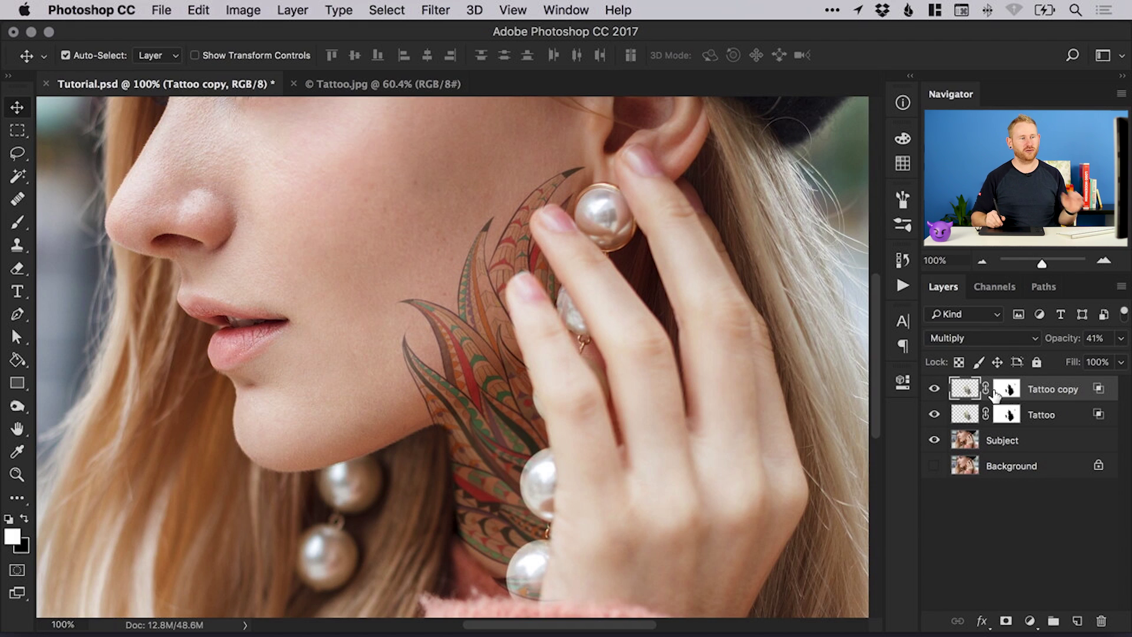
- Group Tattoo and Tattoo copy together and rename the group 'Tattoos'
shift+click(1055, 416)
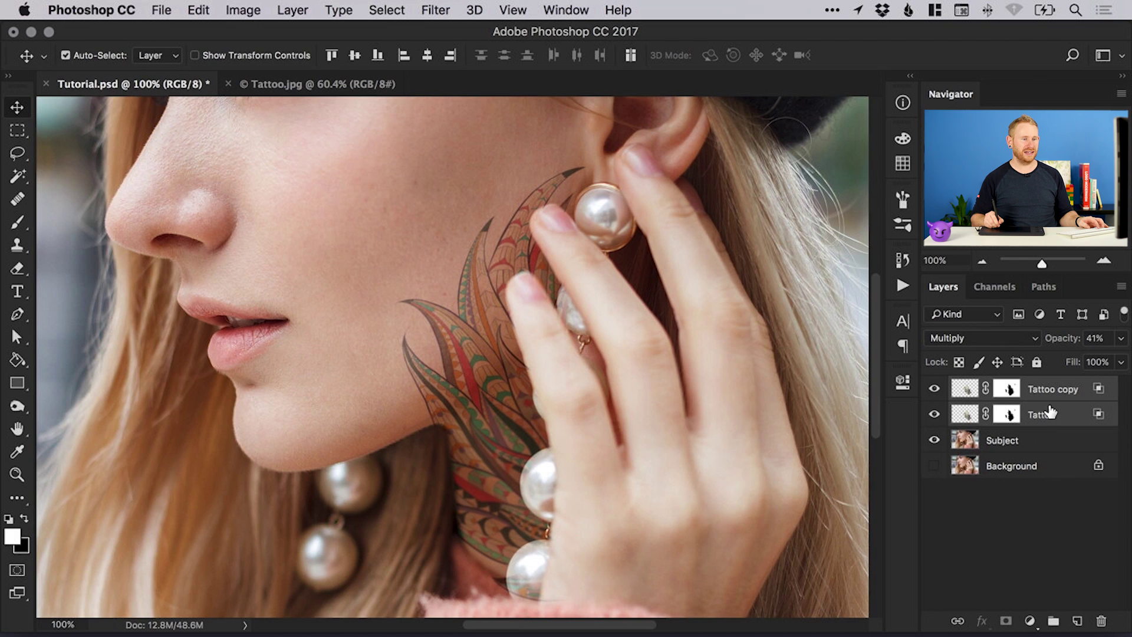
click(289, 9)
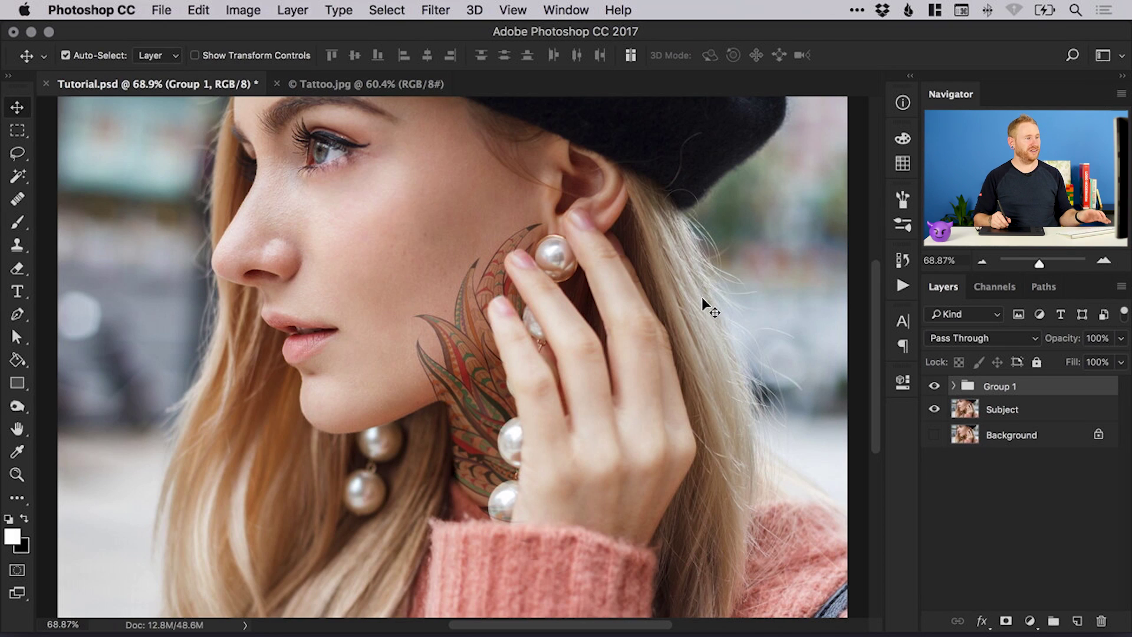
click(955, 385)
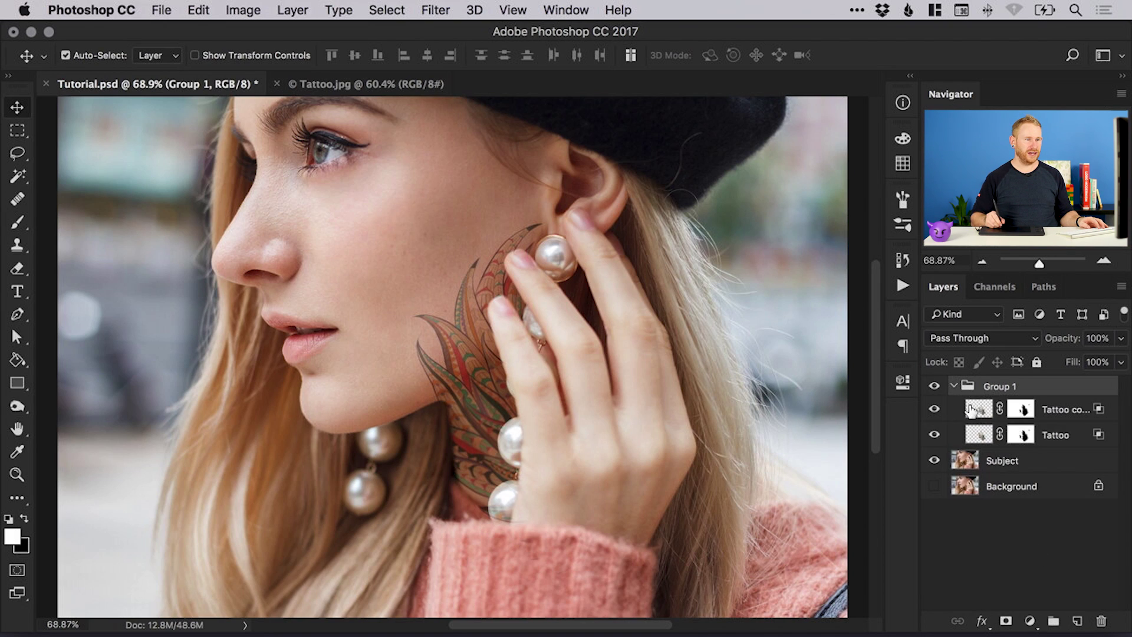
double_click(1000, 387)
text(Tattoos)
key(Return)
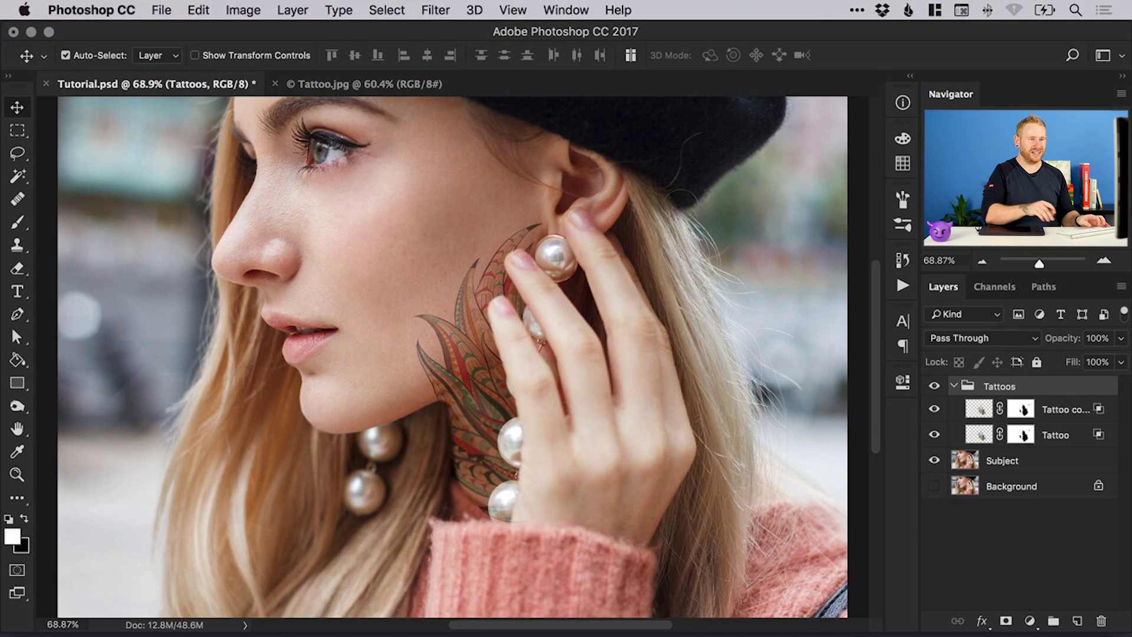
- Add a Hue/Saturation layer with saturation -100 and move it above the Tattoos group
click(1029, 621)
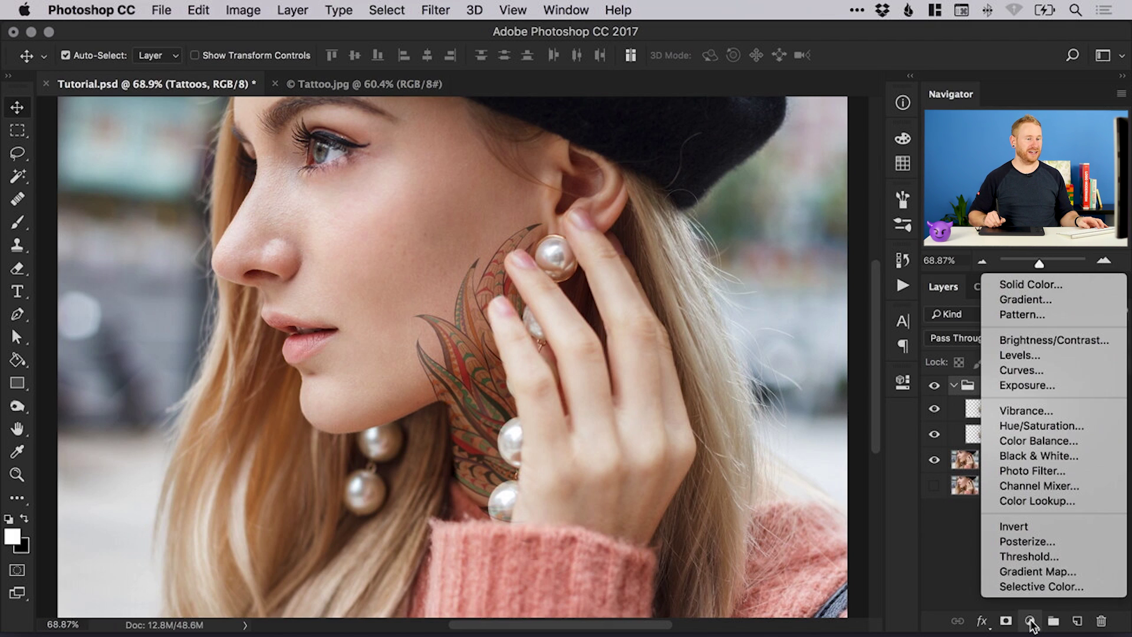
click(1023, 424)
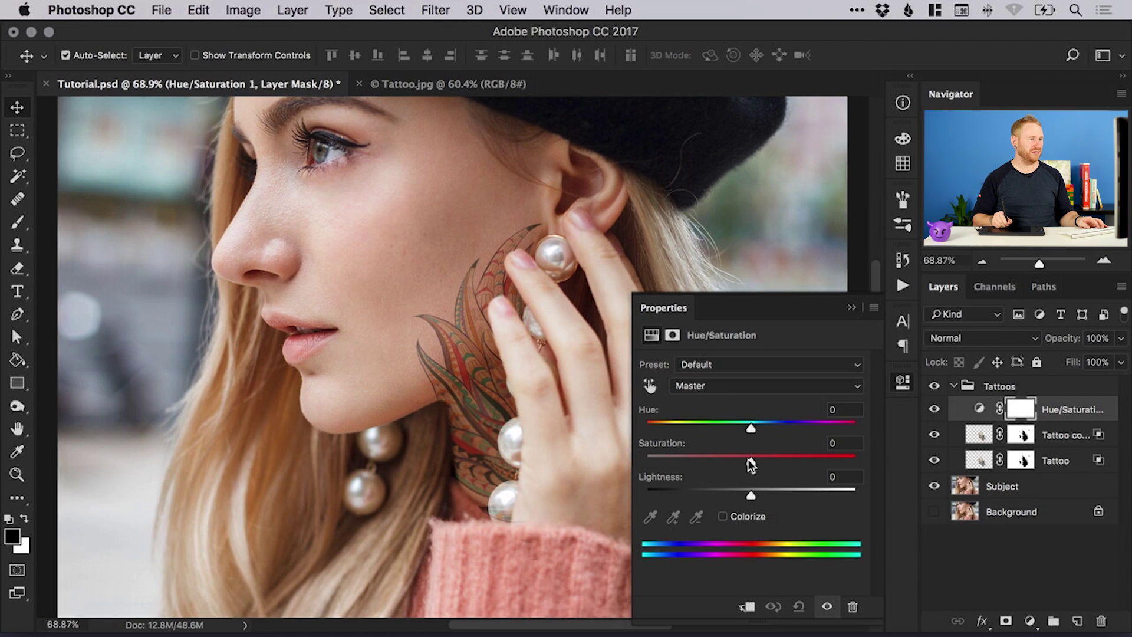
drag(747, 458, 643, 460)
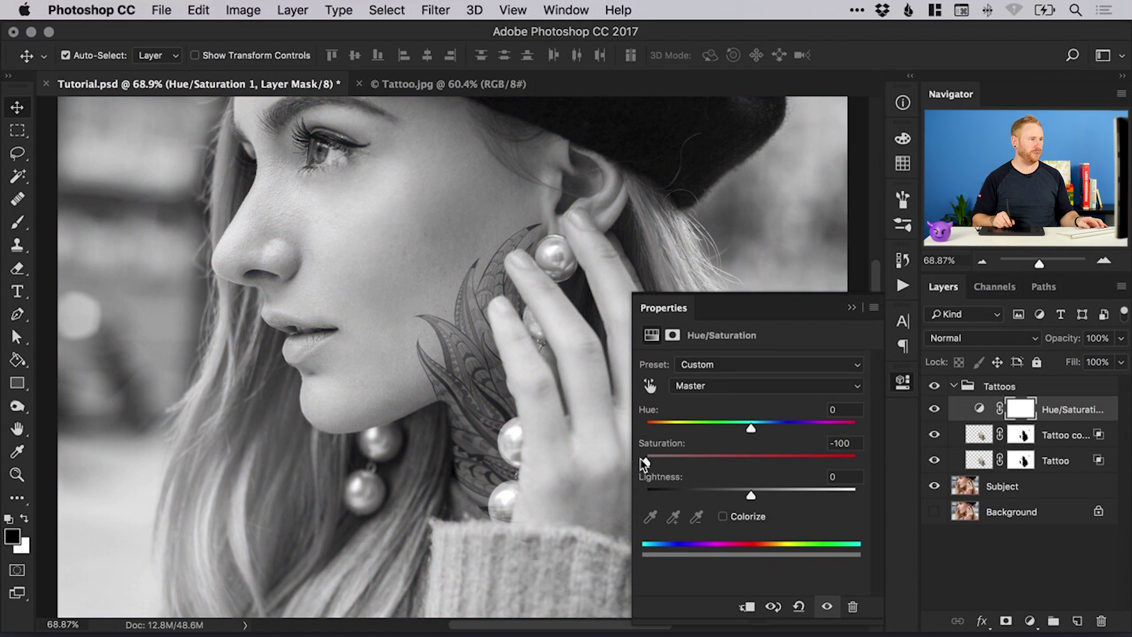
click(900, 378)
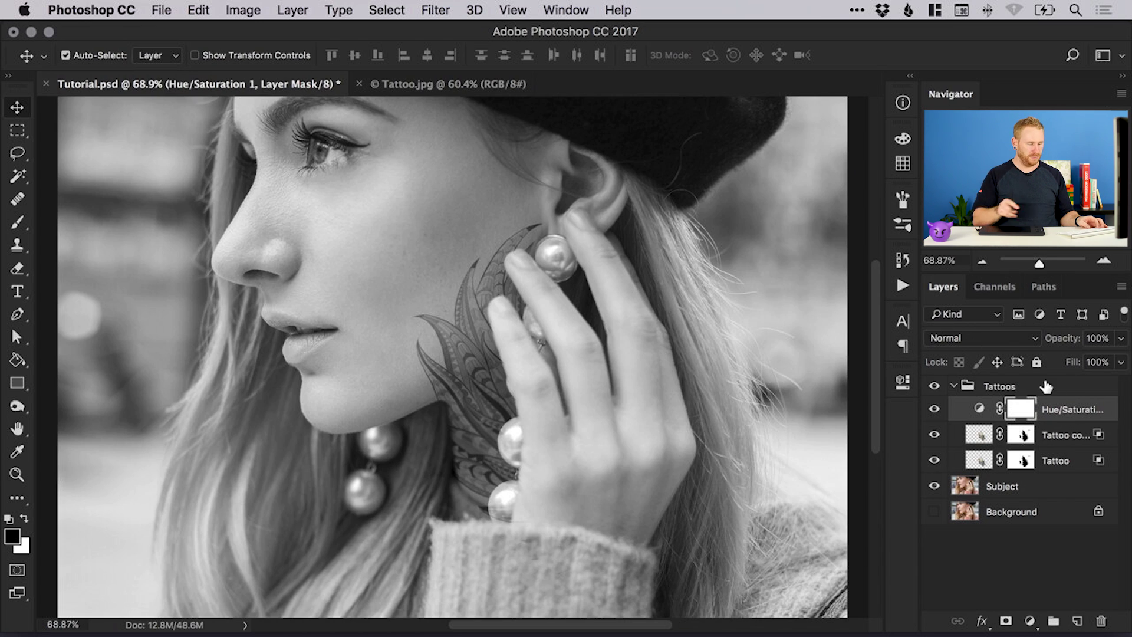
drag(1045, 416, 1040, 383)
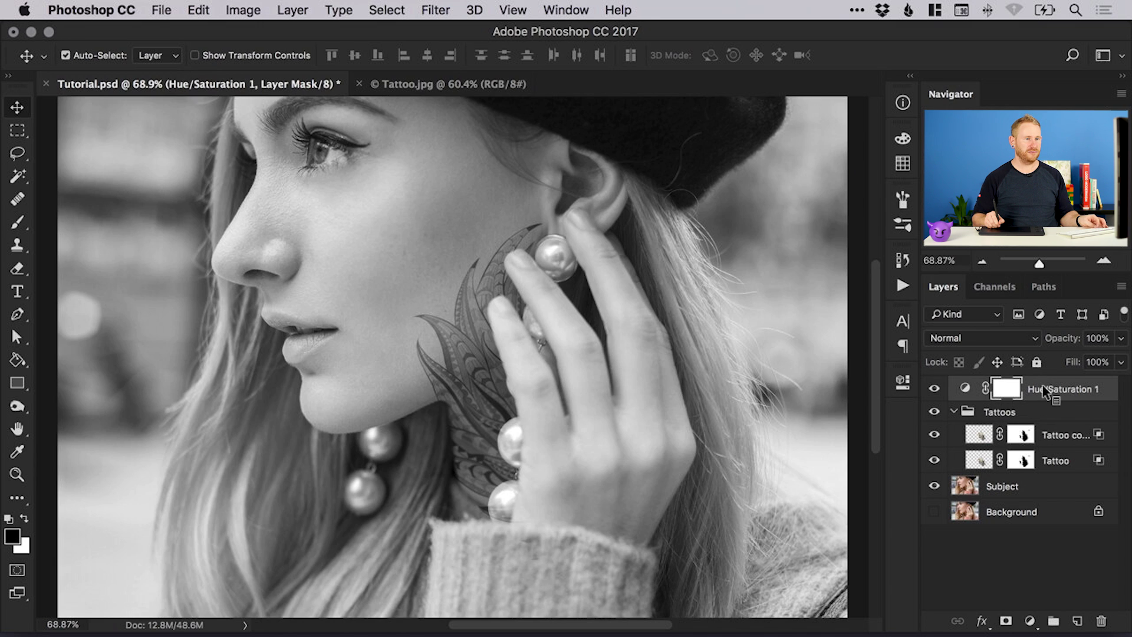
- Clip Hue/Saturation 1 to the Tattoos group, then collapse and select the group
right_click(1043, 390)
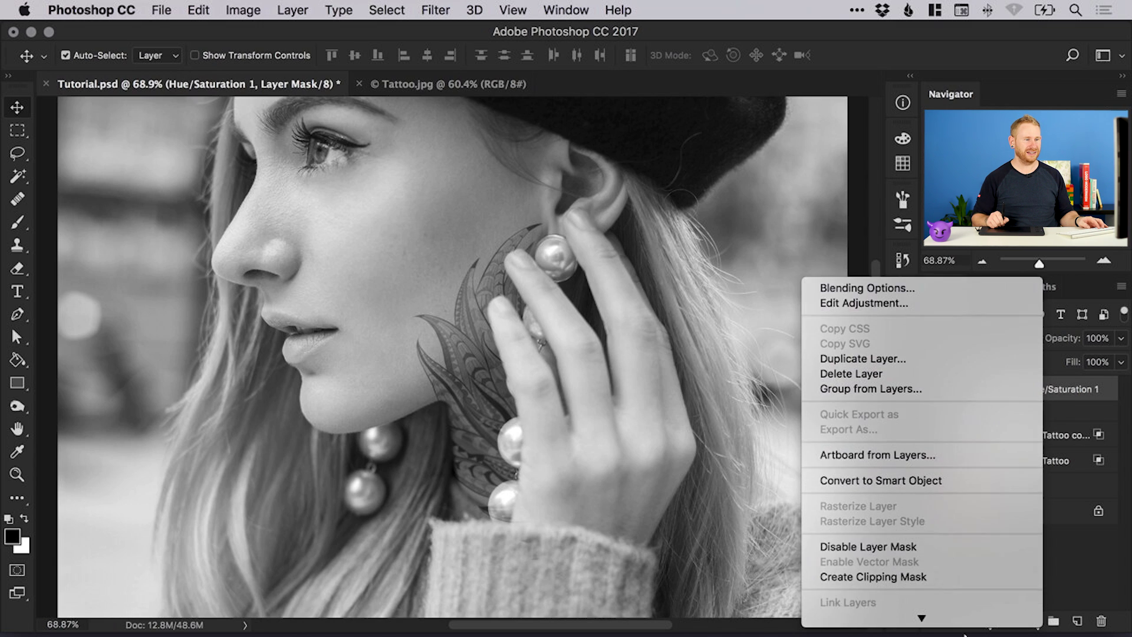
click(940, 501)
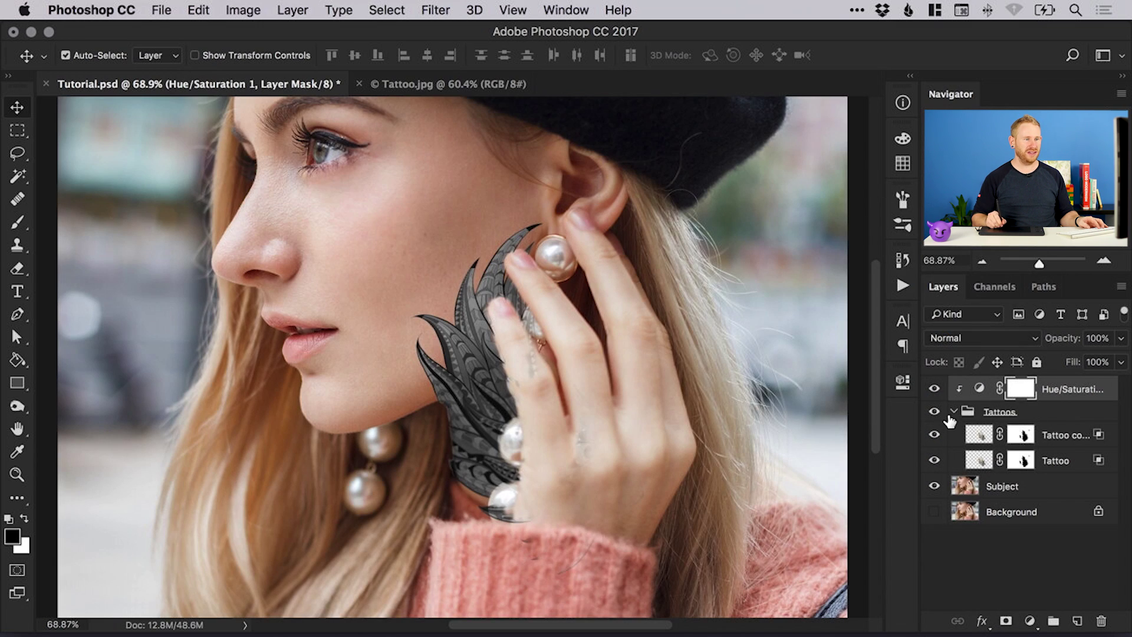
click(953, 411)
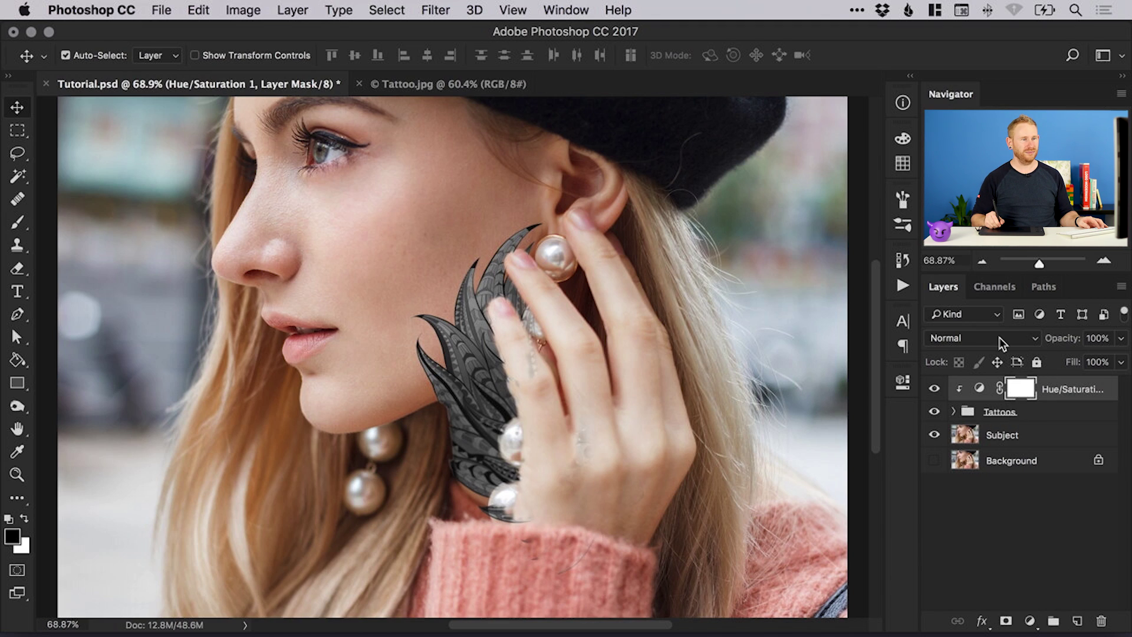
click(1000, 415)
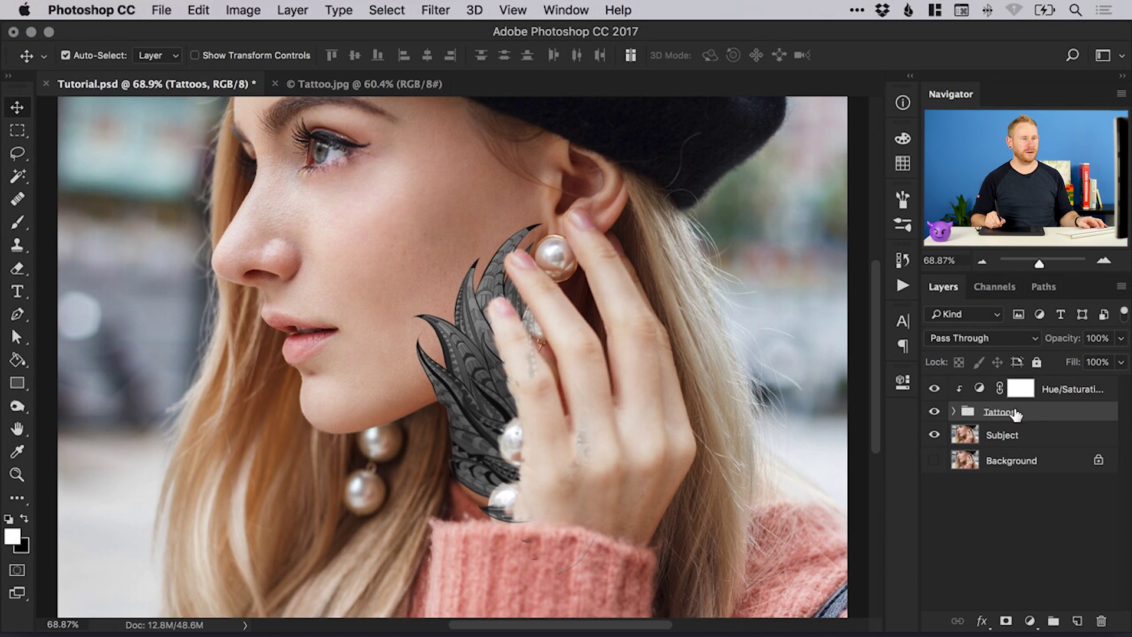
click(976, 338)
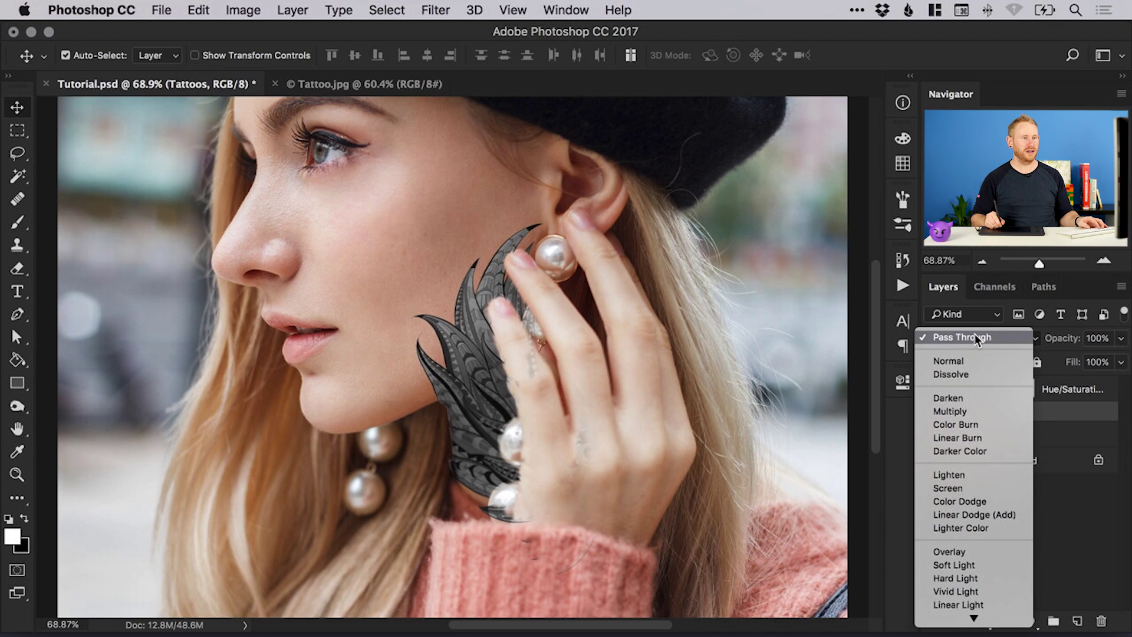
- Set the Tattoos group's blend mode to Multiply
click(970, 410)
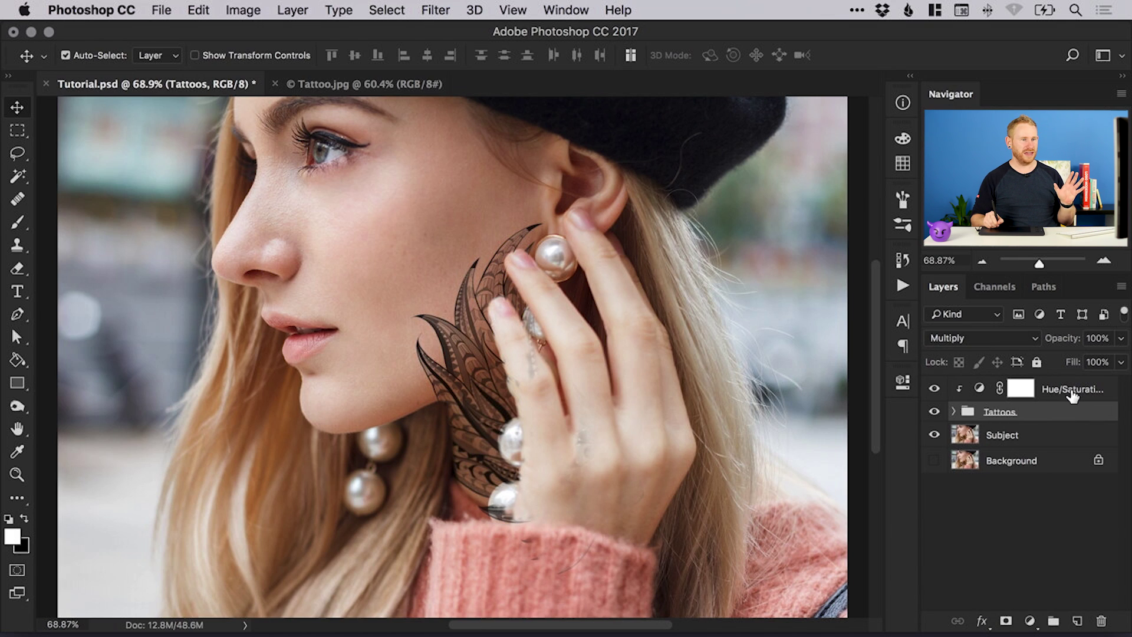